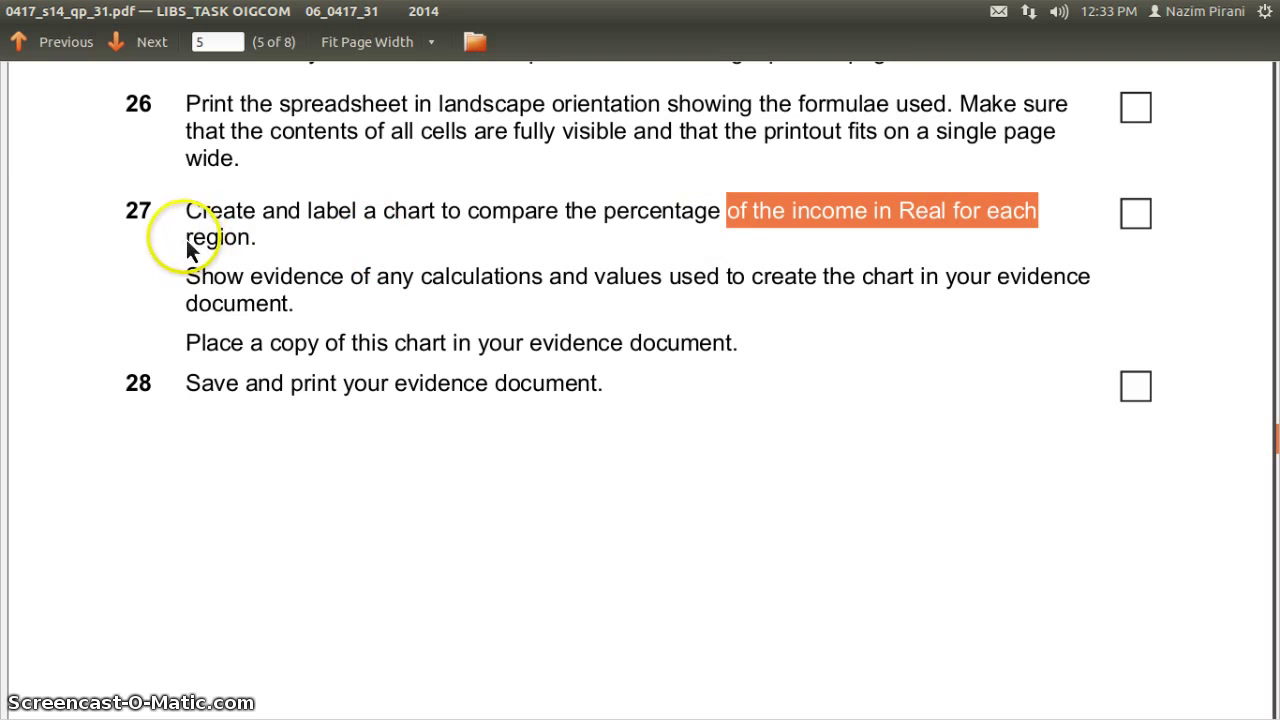
- Examine task 27's requirement to chart the percentage of the income in Real for each region
left_click_drag(188, 240, 270, 250)
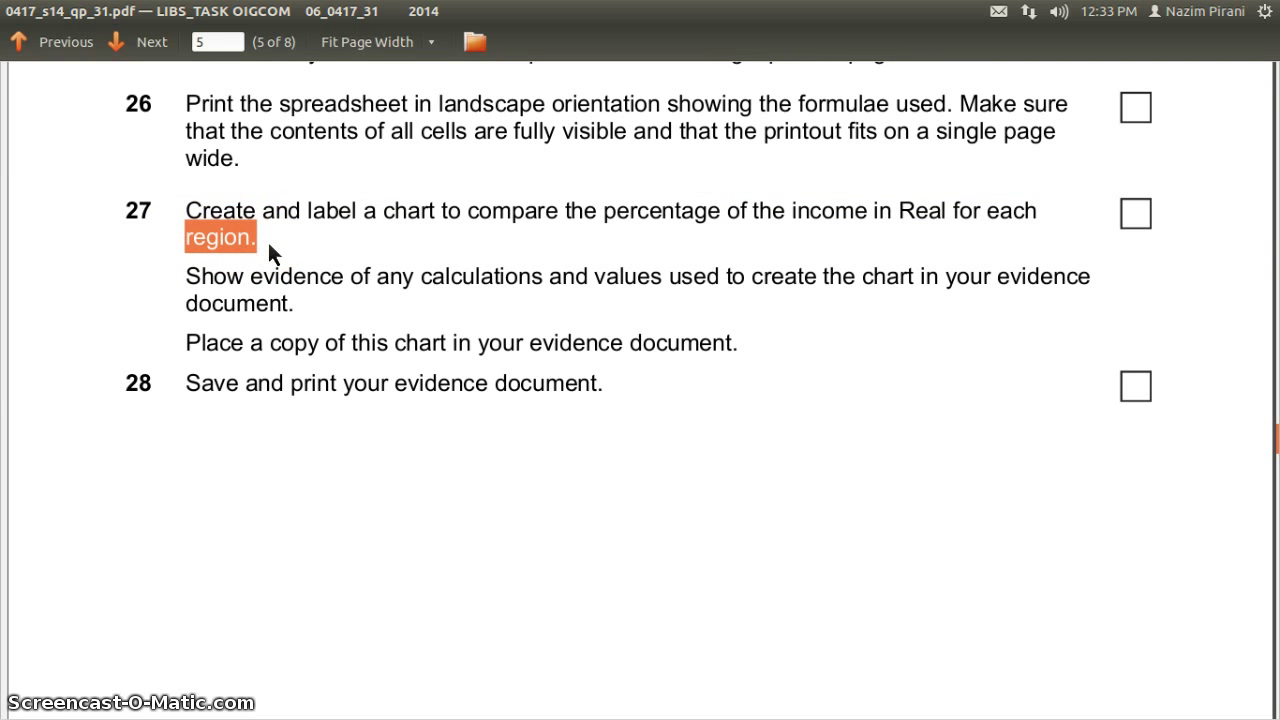
left_click(294, 236)
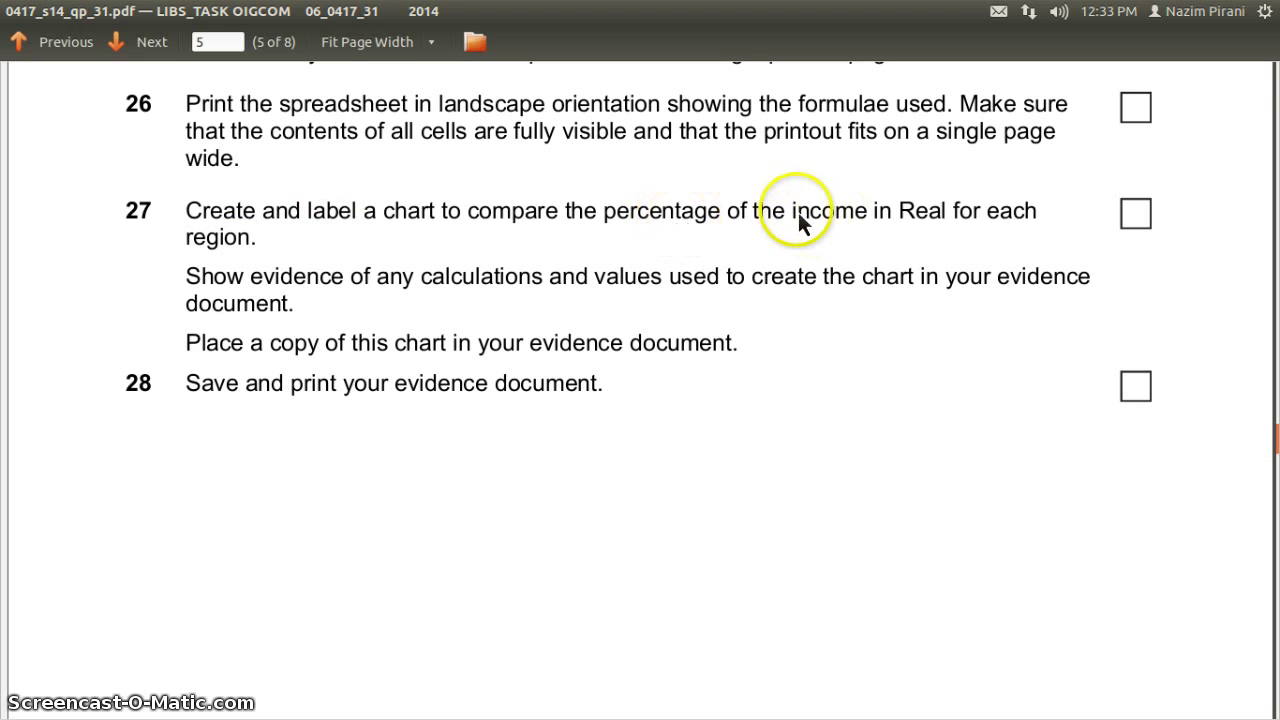
left_click_drag(797, 214, 1048, 213)
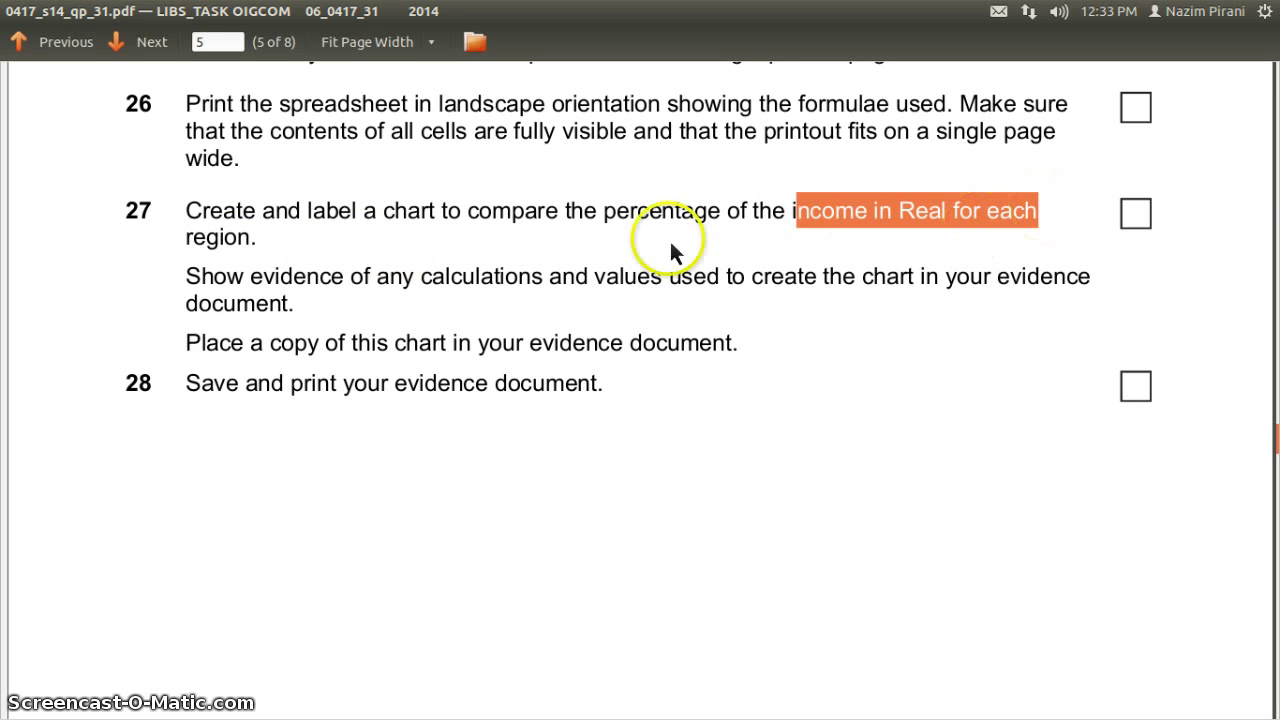
left_click_drag(188, 240, 267, 240)
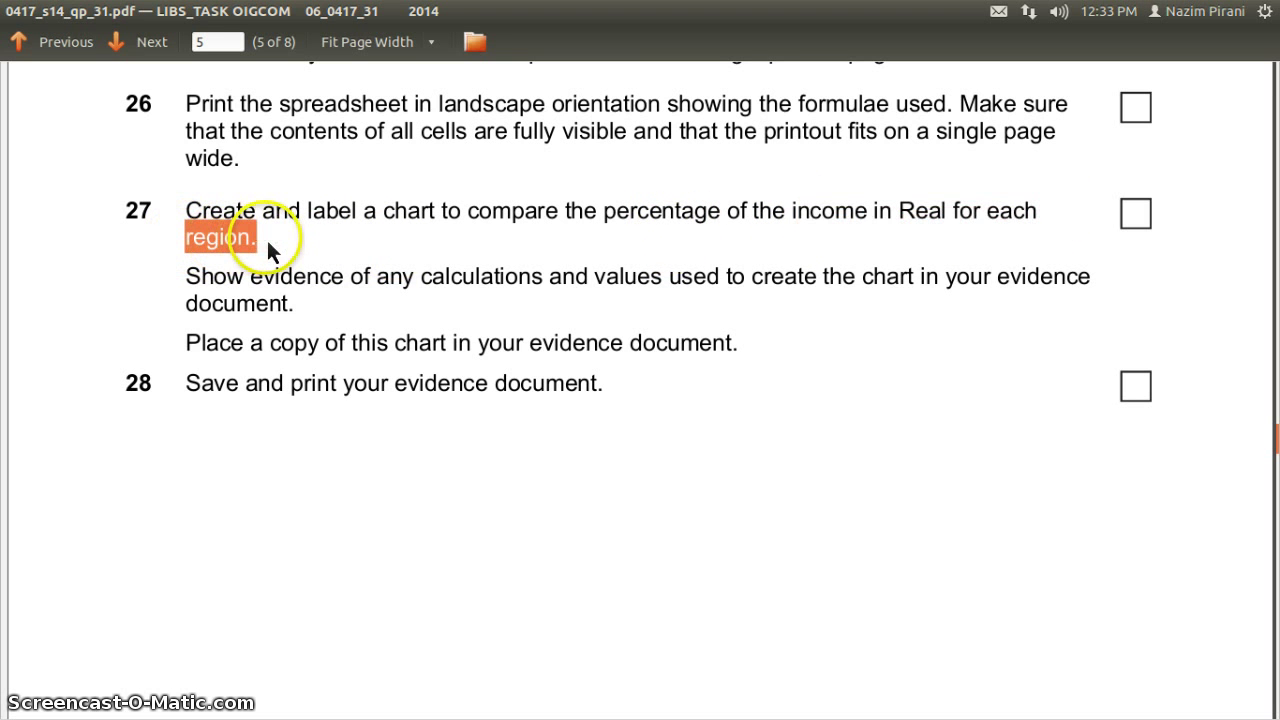
- Switch to J1431income.ods in LibreOffice Calc and examine each region's currency and income in the regional analysis table
mouse_move(5, 437)
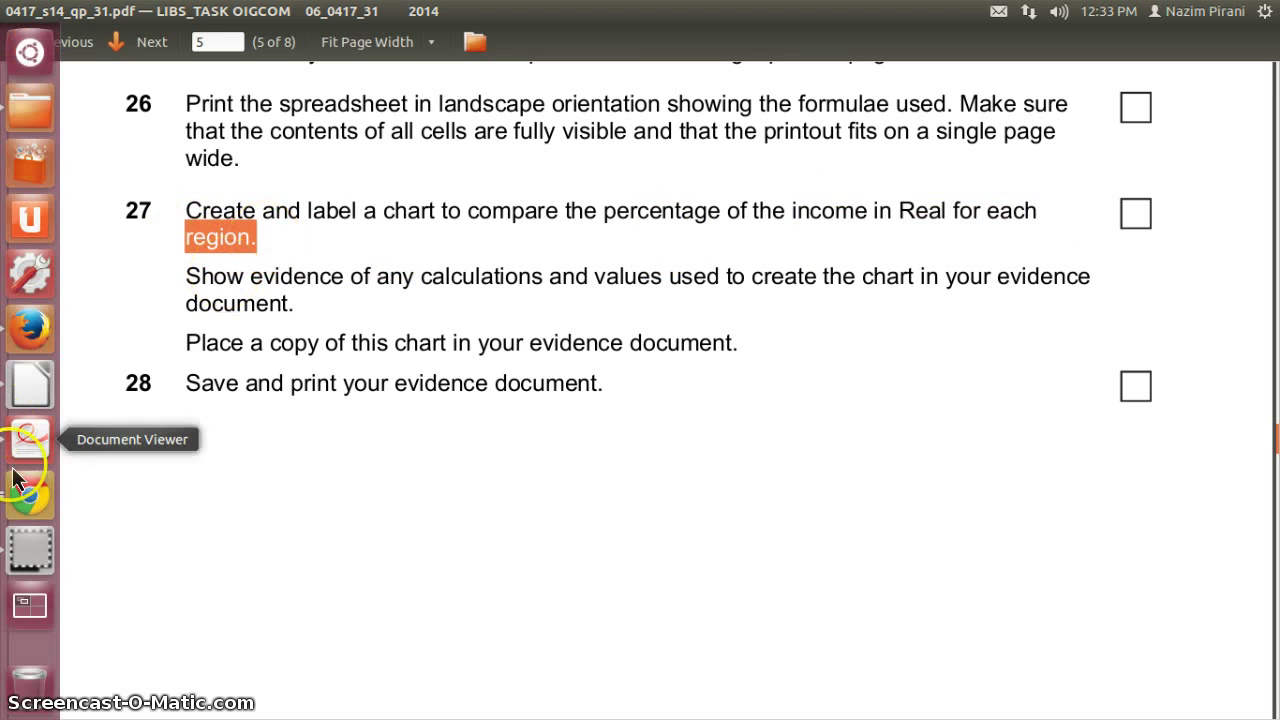
left_click(28, 390)
scroll(631, 281, "down", 1)
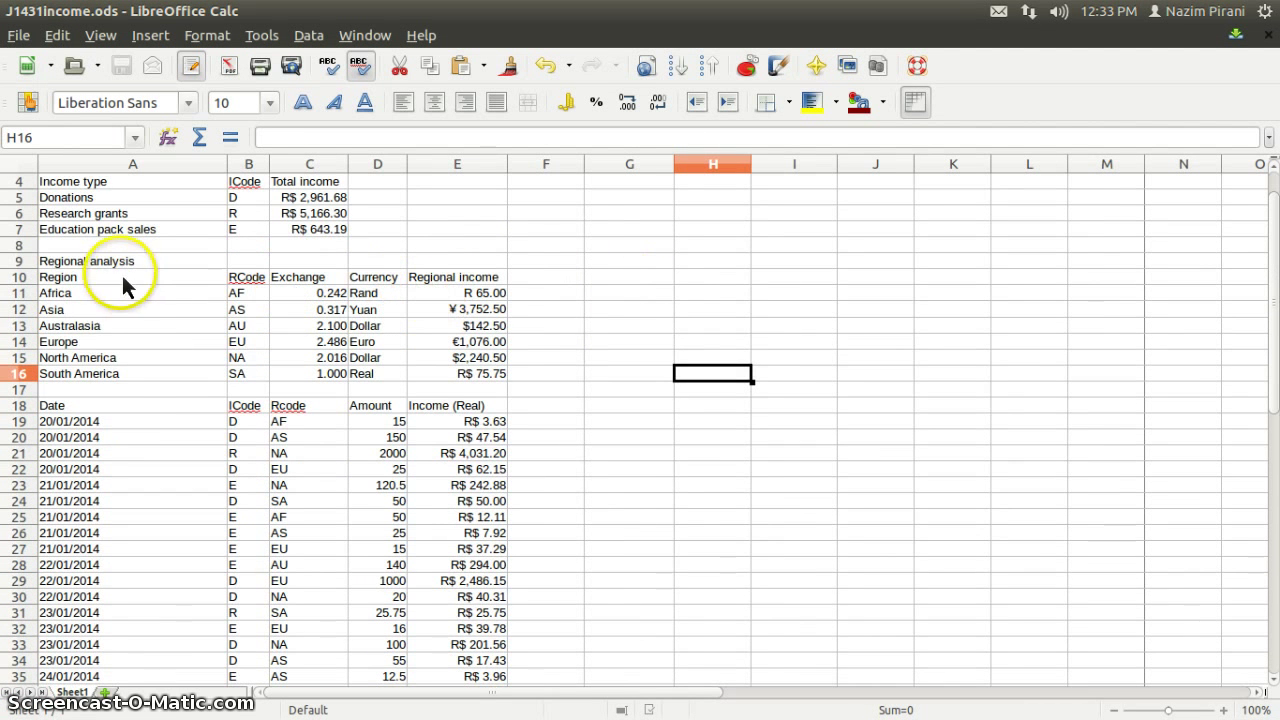
left_click_drag(130, 277, 129, 373)
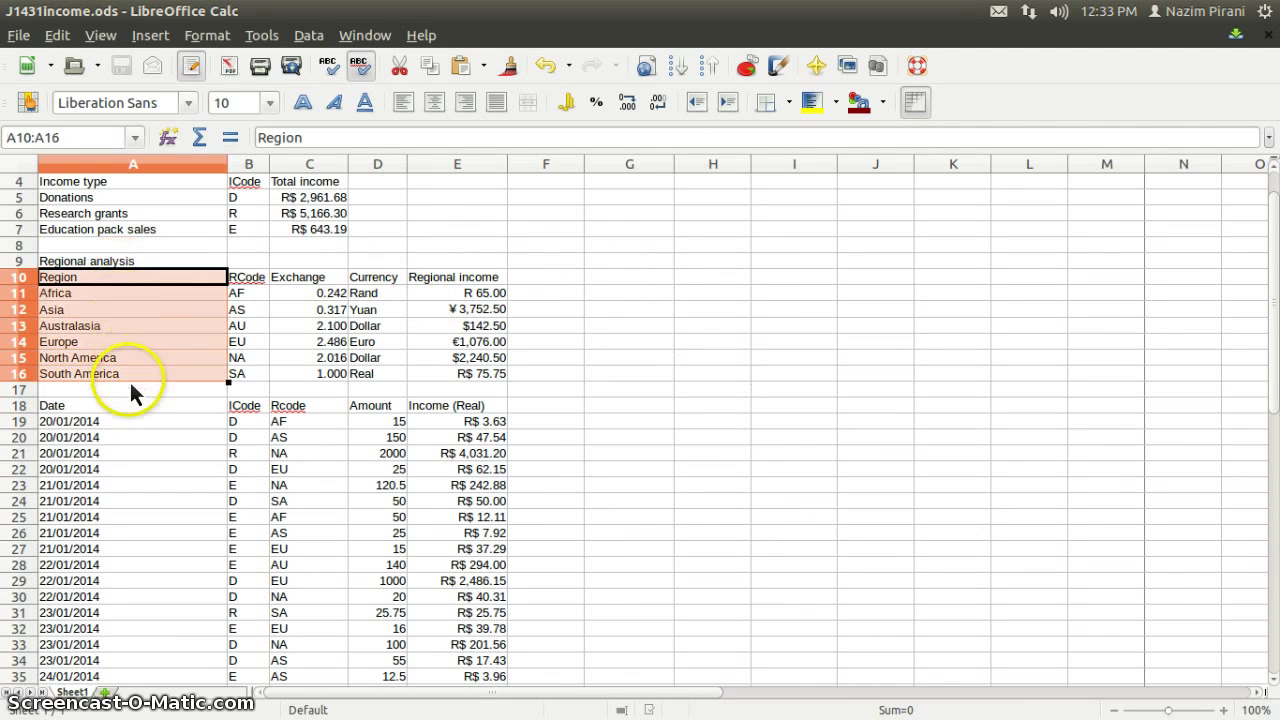
left_click(422, 277)
left_click(428, 292)
left_click(360, 296)
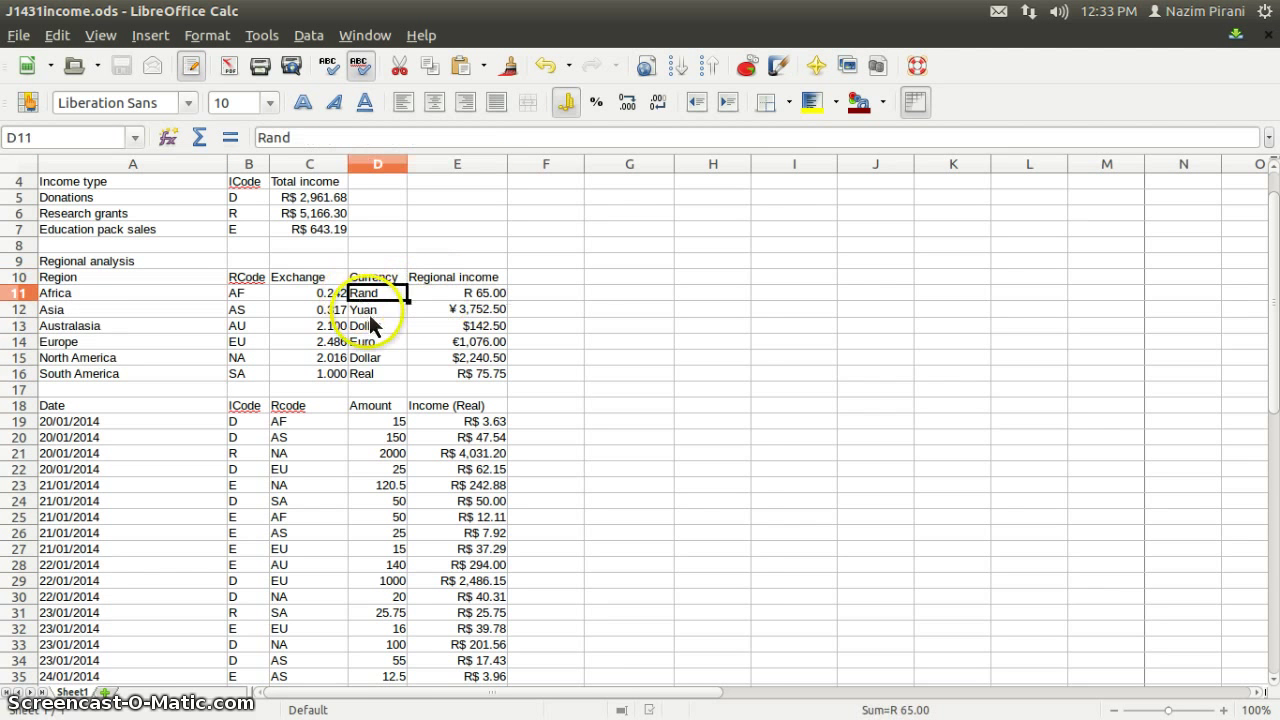
left_click(368, 310)
left_click(431, 310)
left_click(378, 327)
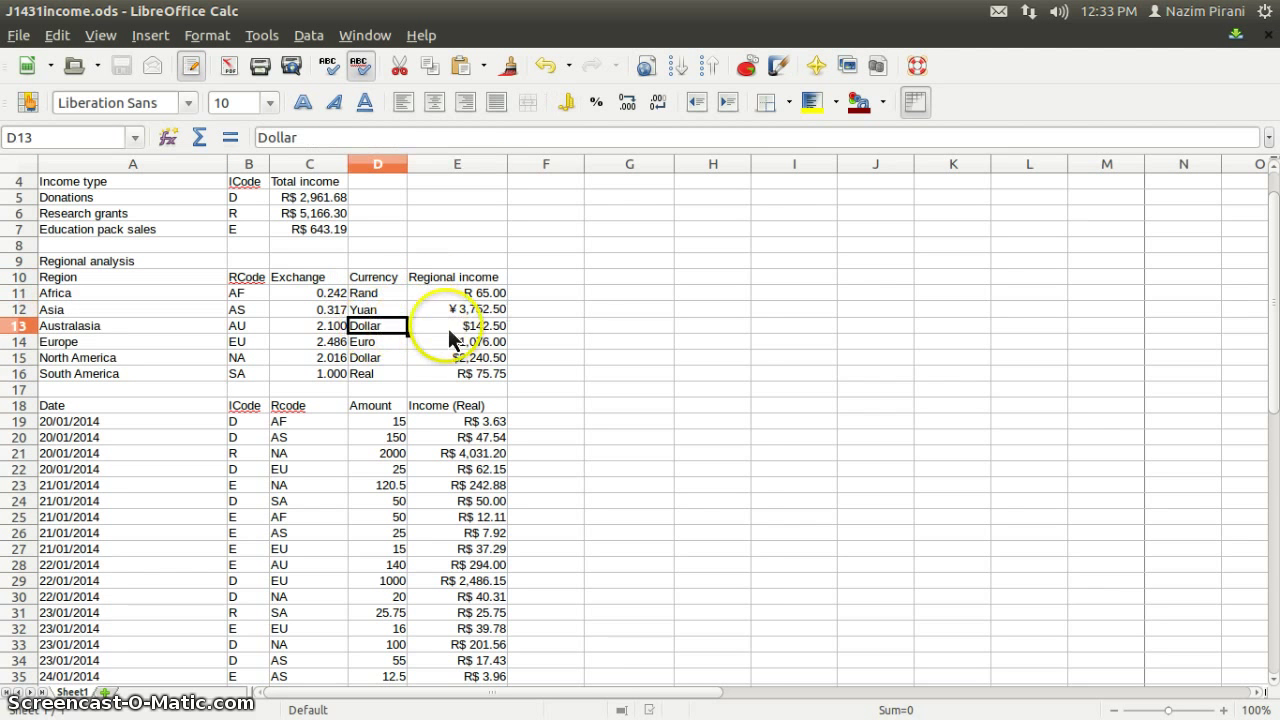
left_click(447, 327)
- Examine the Income (Real) entries in the dated rows together with their region codes, such as AF
left_click(435, 407)
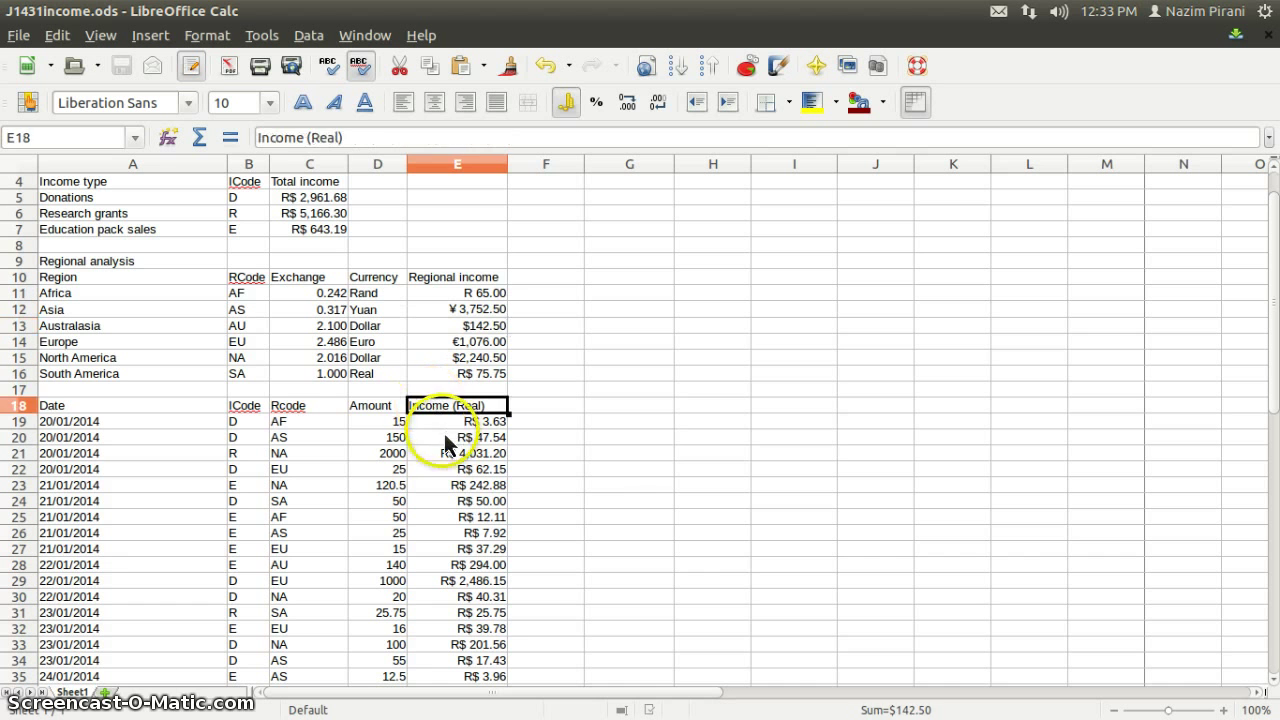
left_click(440, 422)
left_click(283, 424)
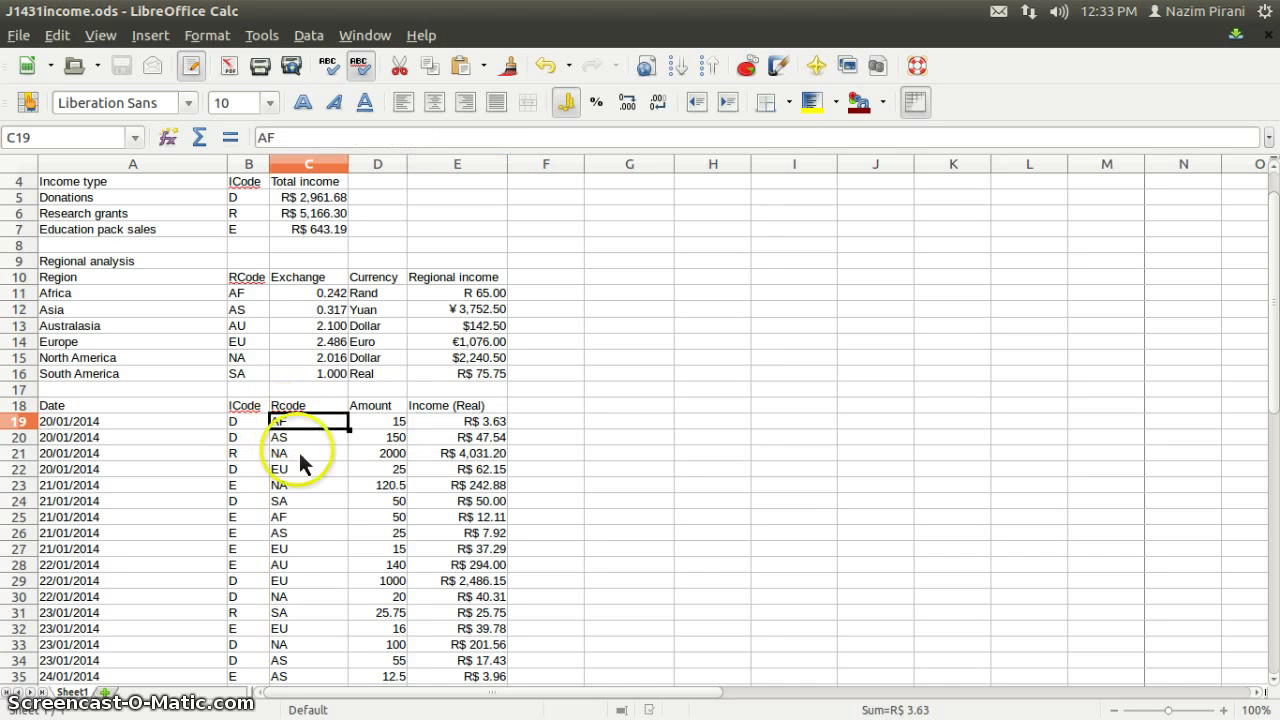
left_click(306, 518)
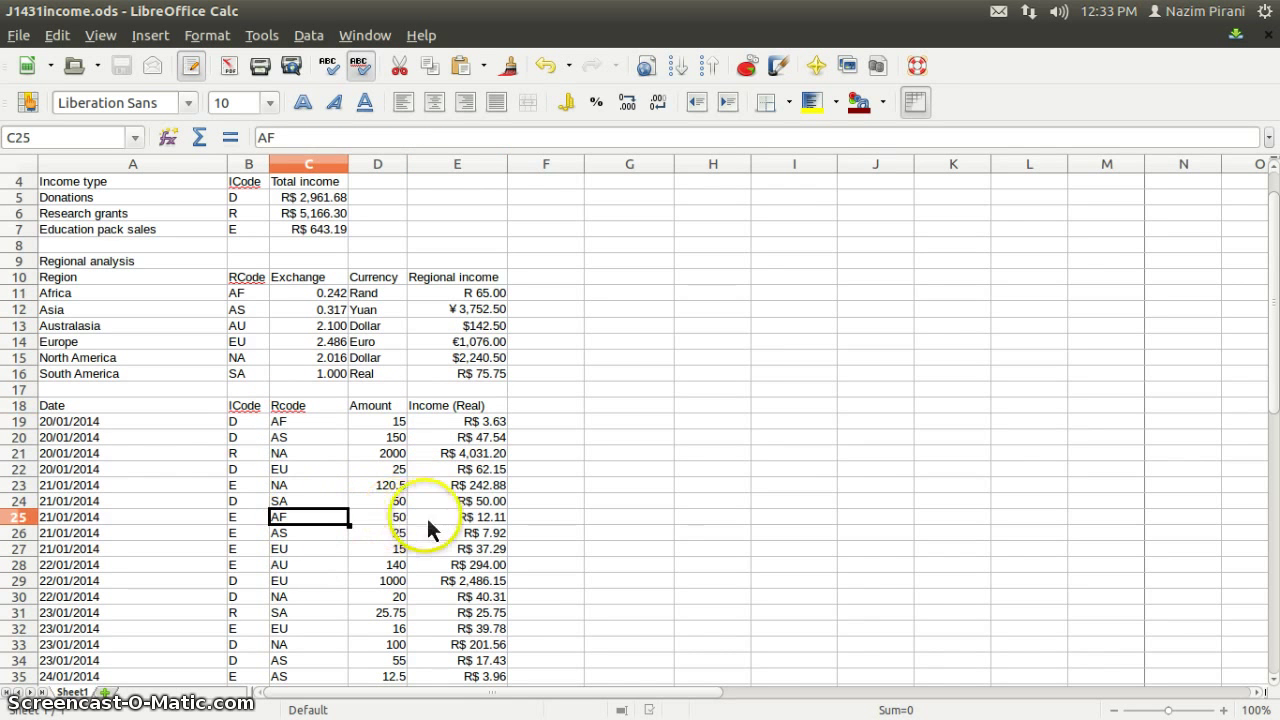
left_click(428, 518)
scroll(410, 530, "down", 2)
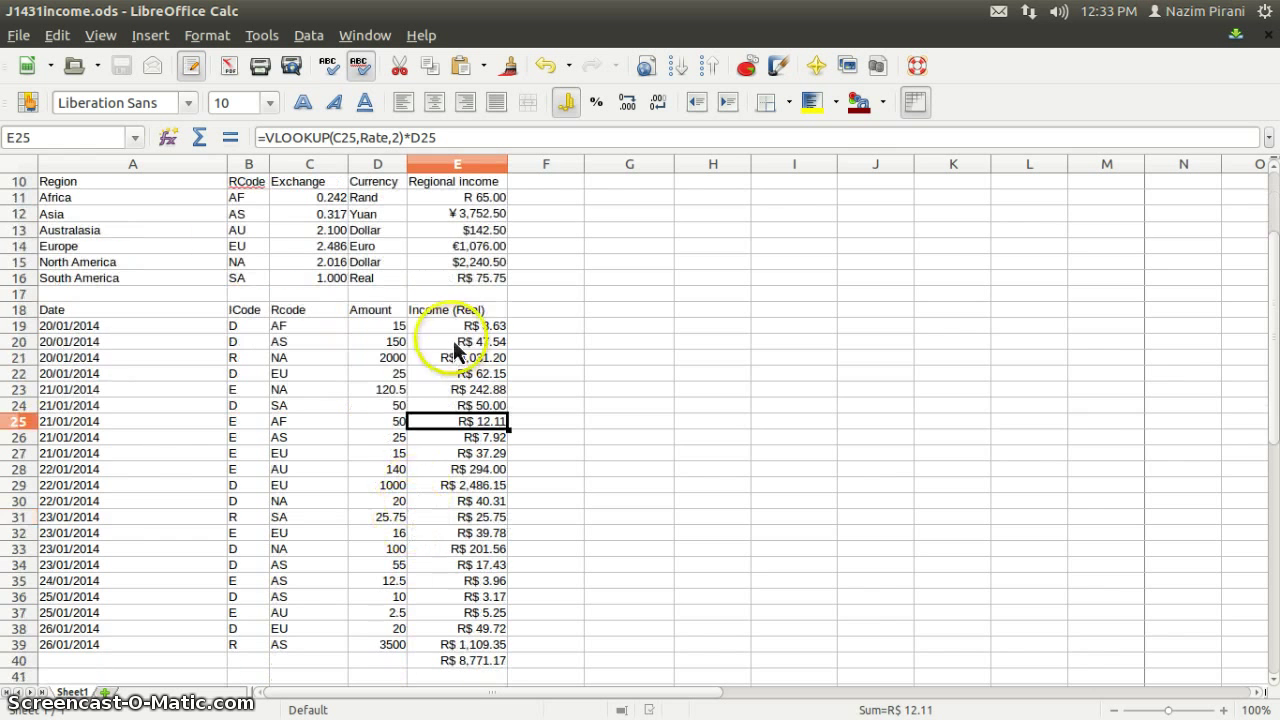
left_click_drag(457, 326, 450, 660)
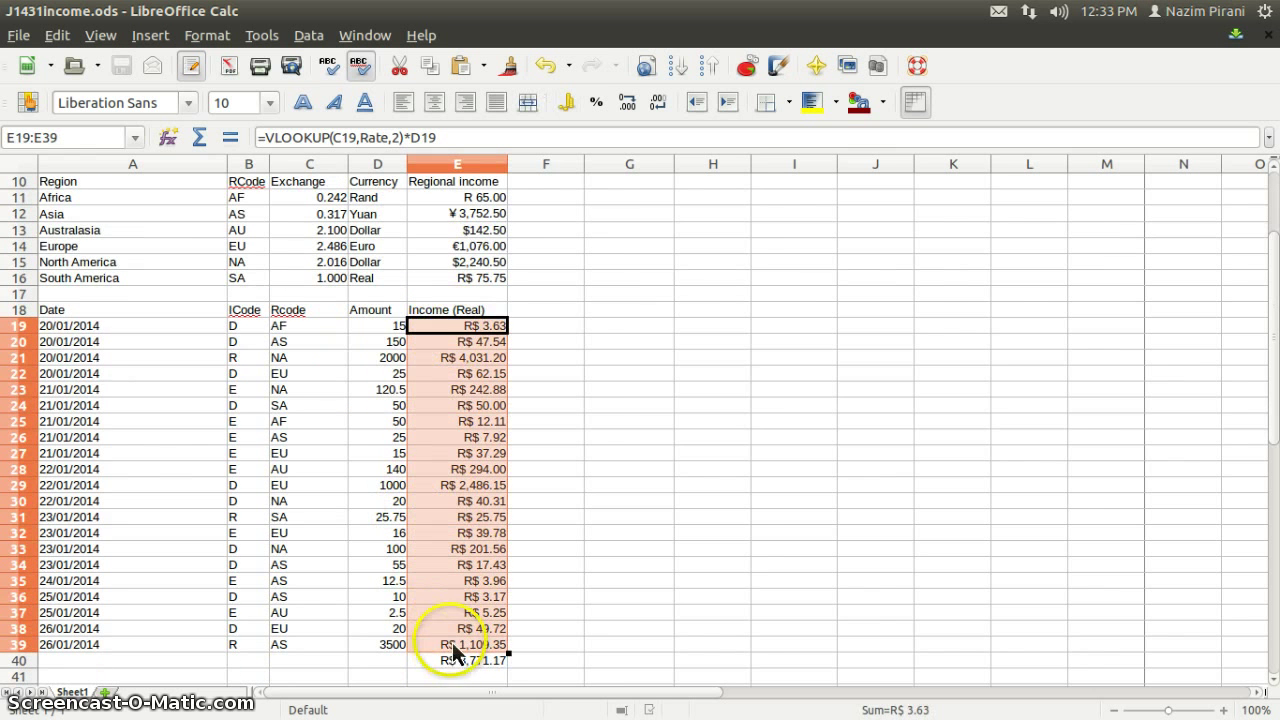
scroll(584, 368, "up", 3)
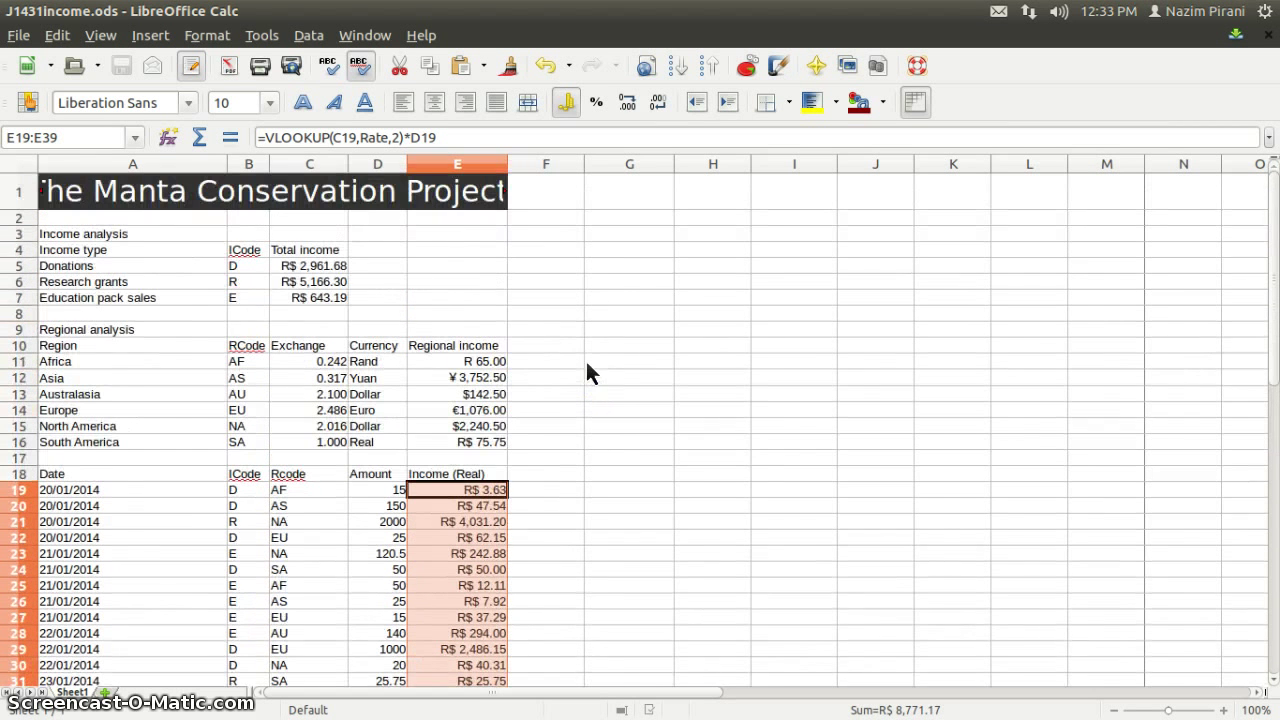
- Copy the Region and RCode columns of the regional analysis, A10:B16, to a new block starting at G10
left_click(620, 352)
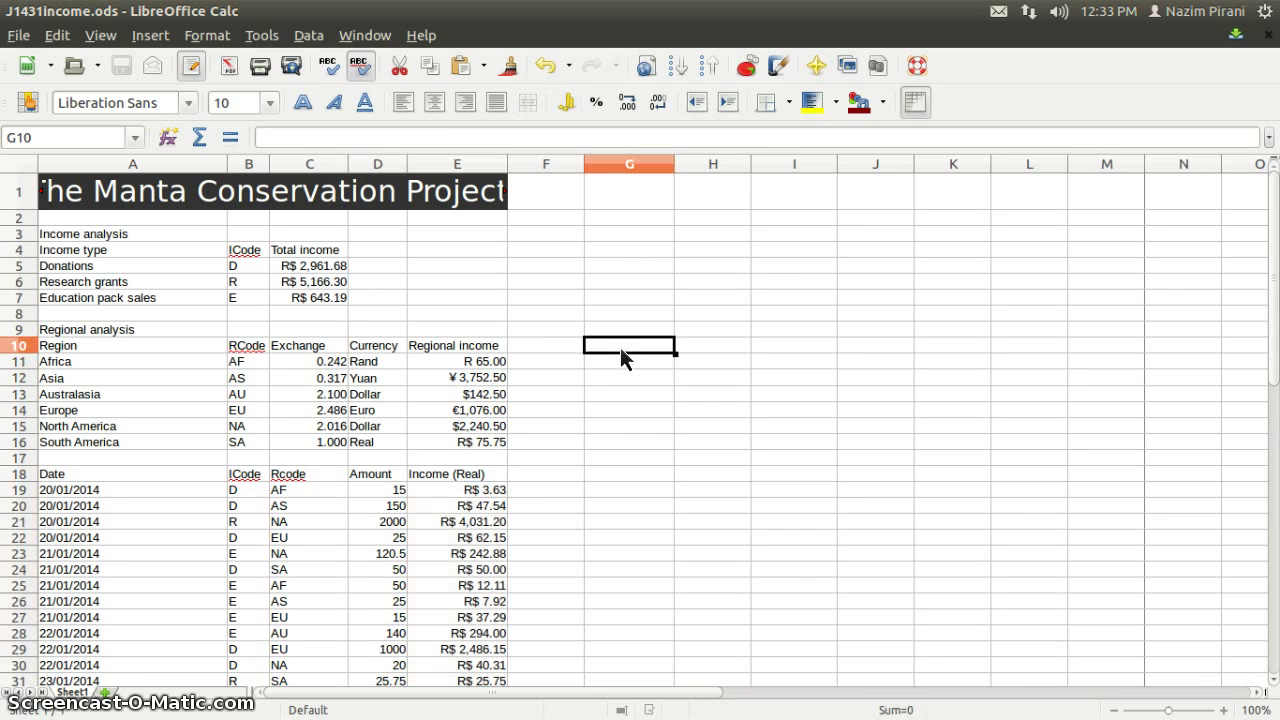
left_click_drag(104, 347, 239, 448)
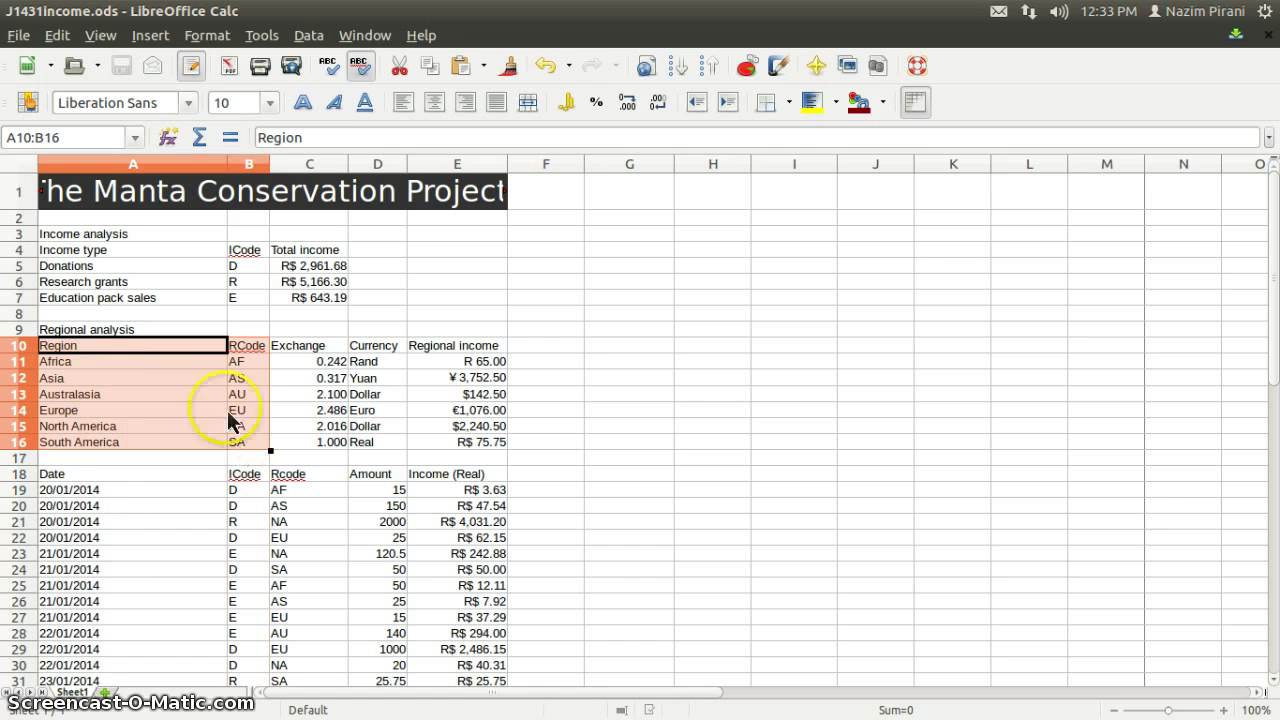
right_click(192, 345)
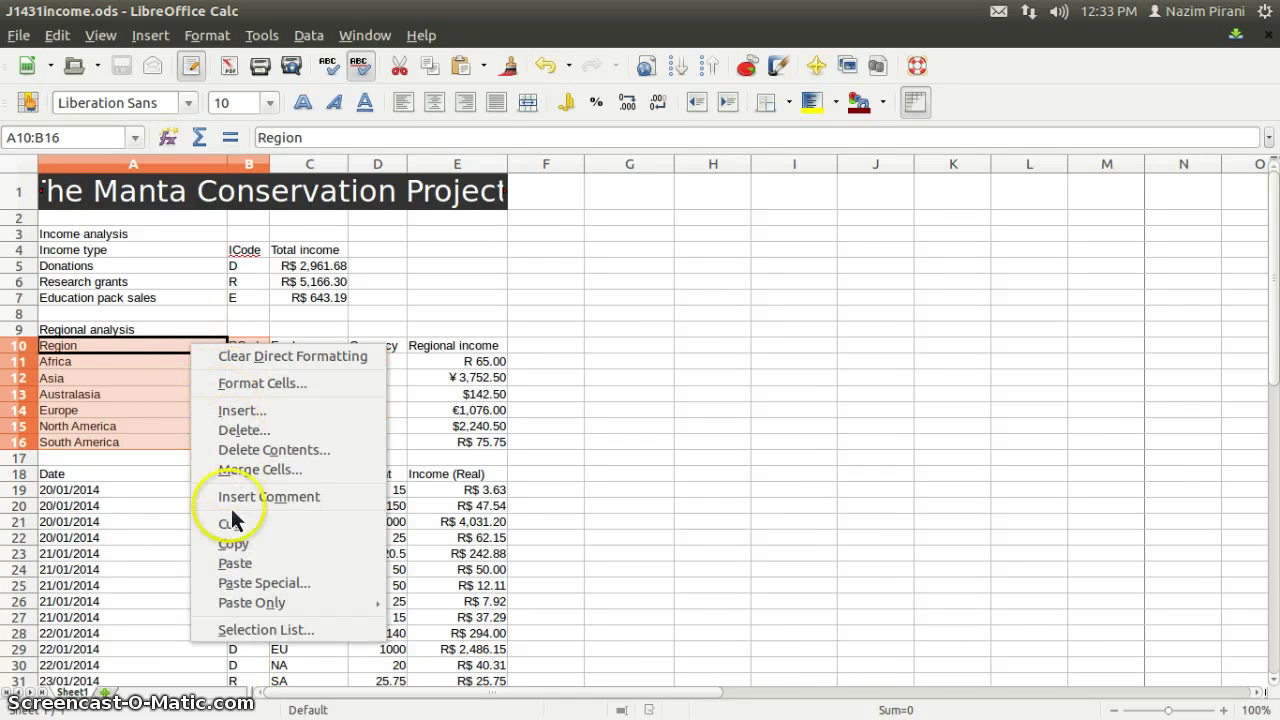
left_click(232, 543)
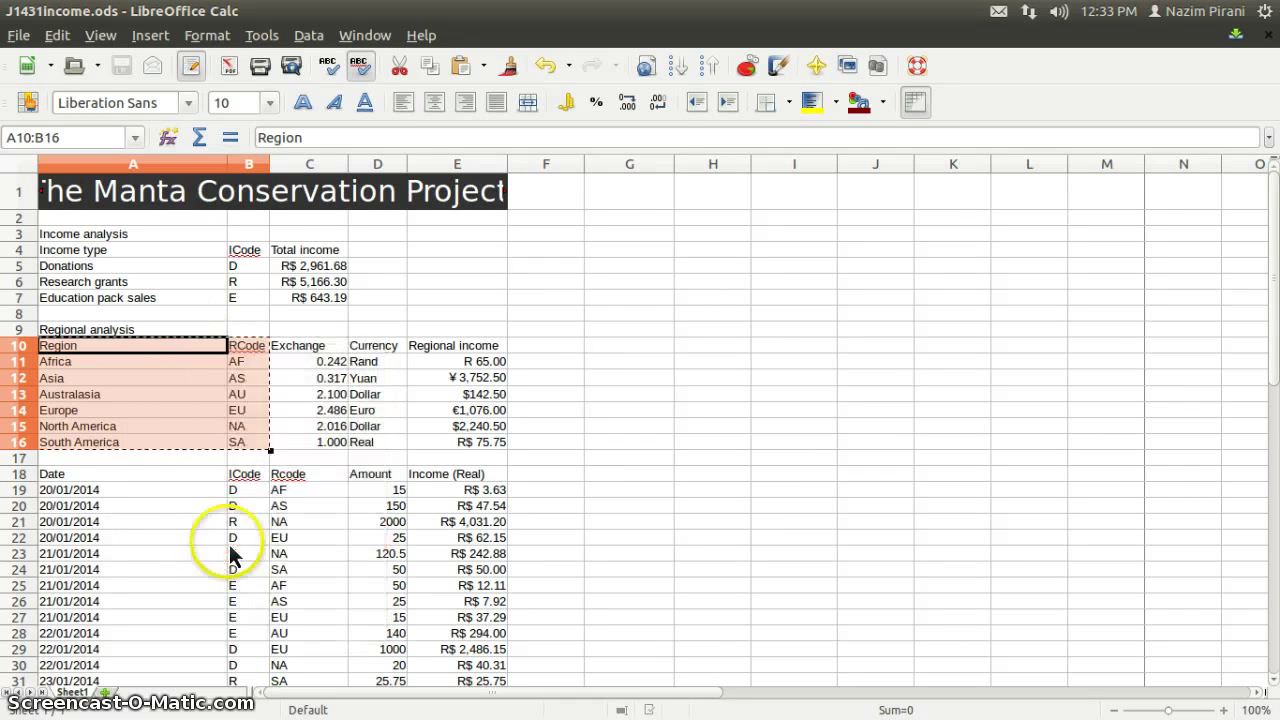
right_click(605, 350)
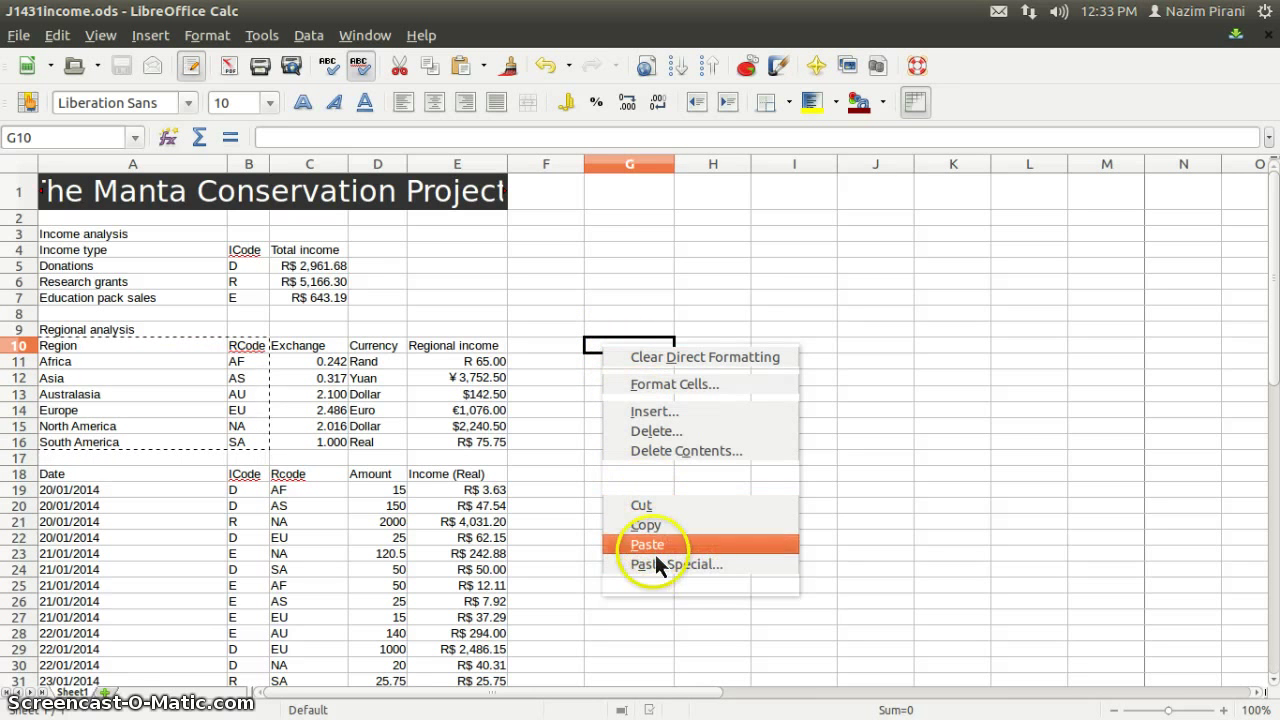
left_click(649, 545)
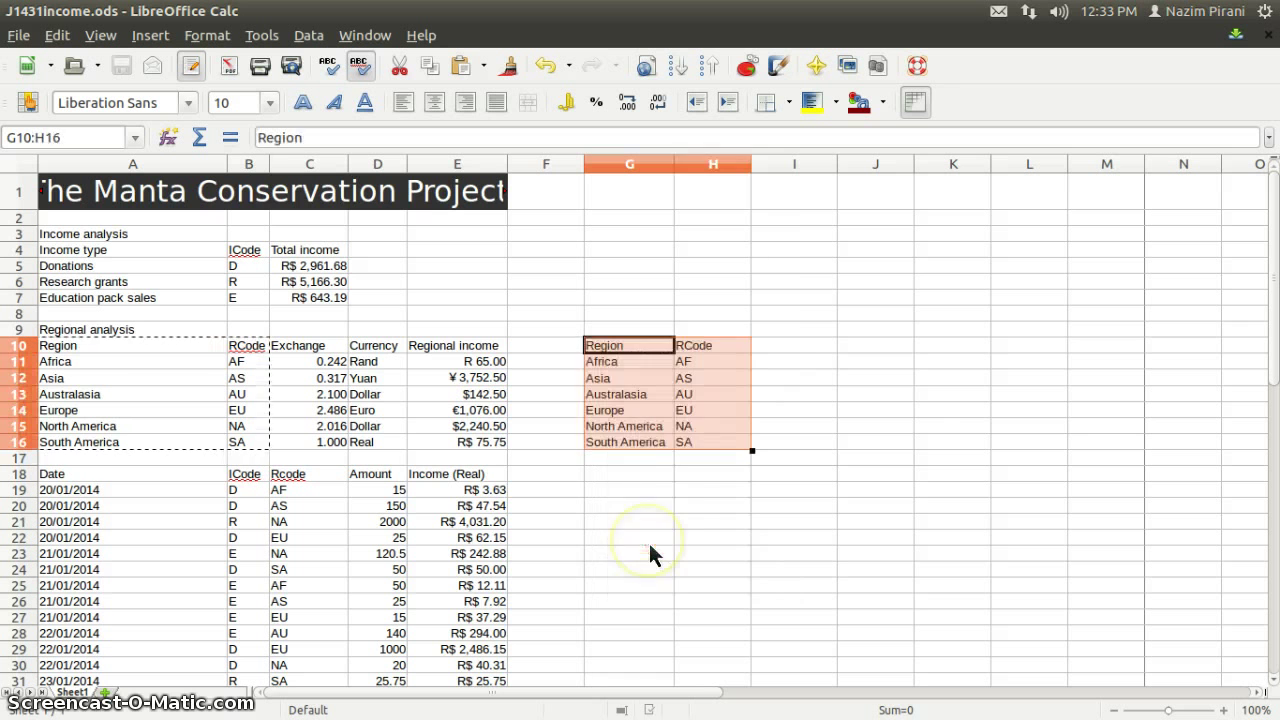
- Copy the Income (Real) heading from E18 to I10 beside the copied RCode column
left_click(776, 348)
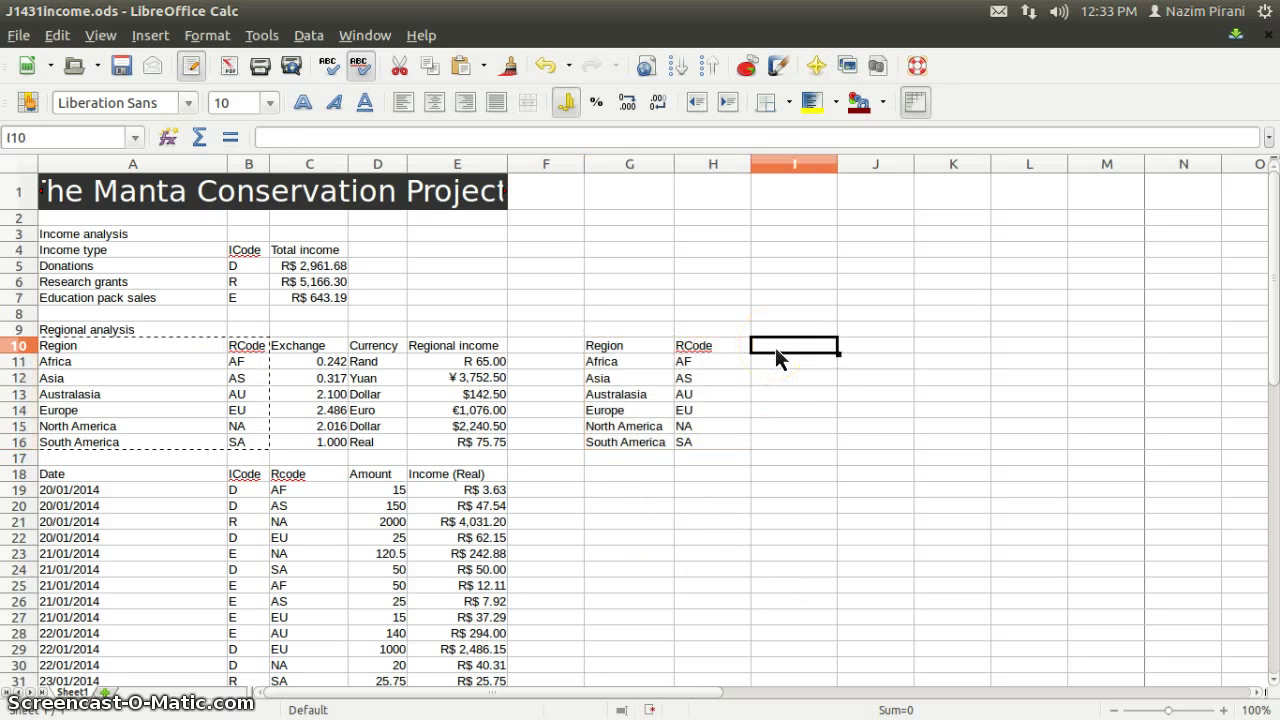
left_click(436, 476)
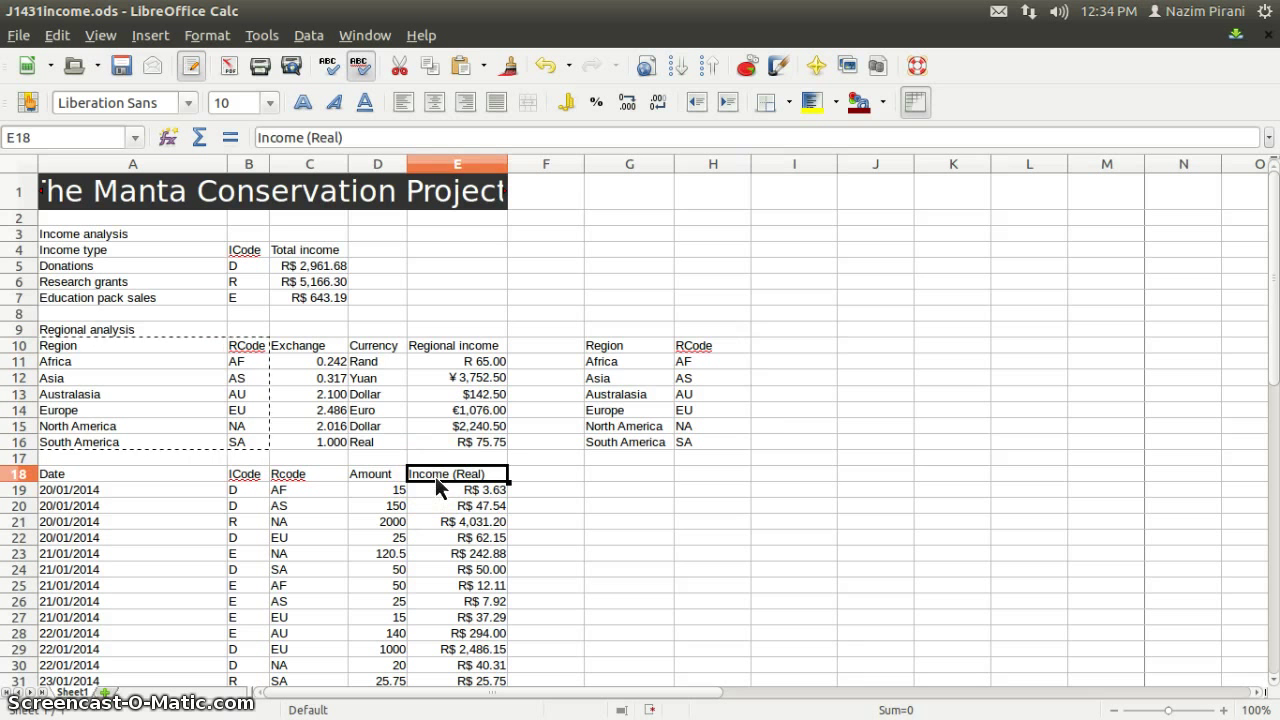
key("ctrl+c")
left_click(770, 352)
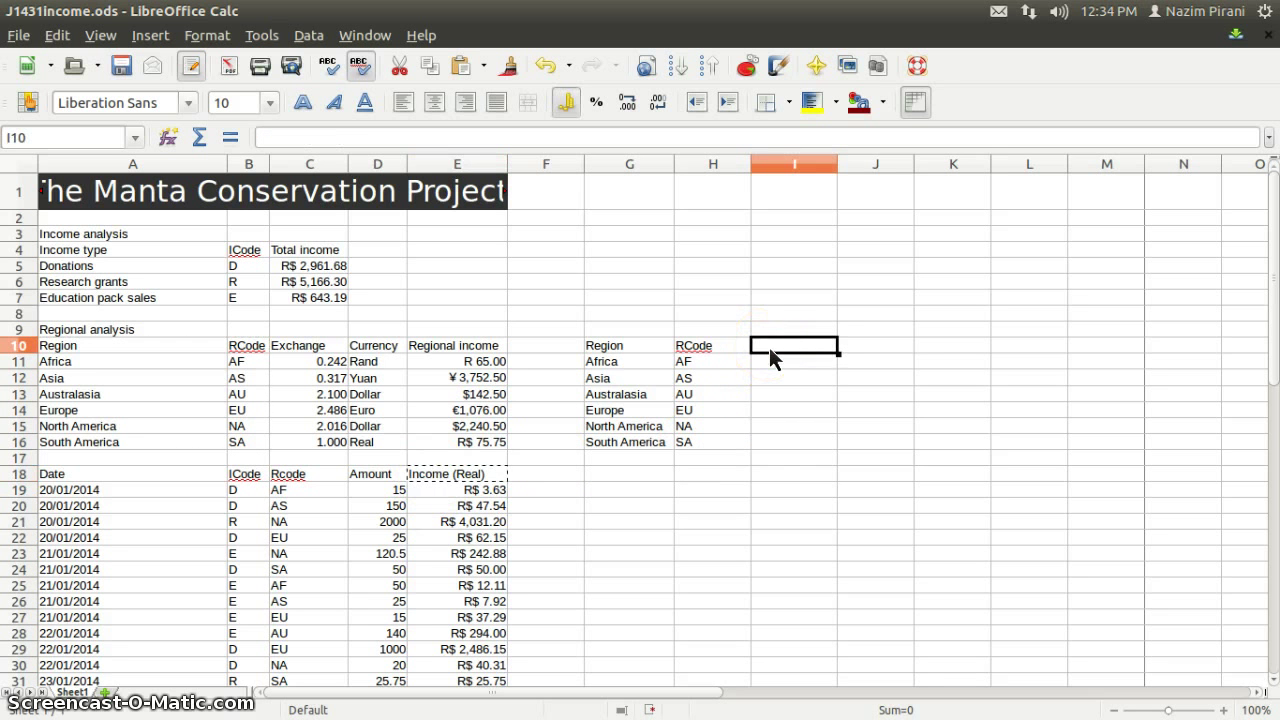
key("ctrl+v")
- Enter a SUMIF formula in I11 with range C19:E39 and criteria H11, summing the Income (Real) entries for Africa
left_click(771, 368)
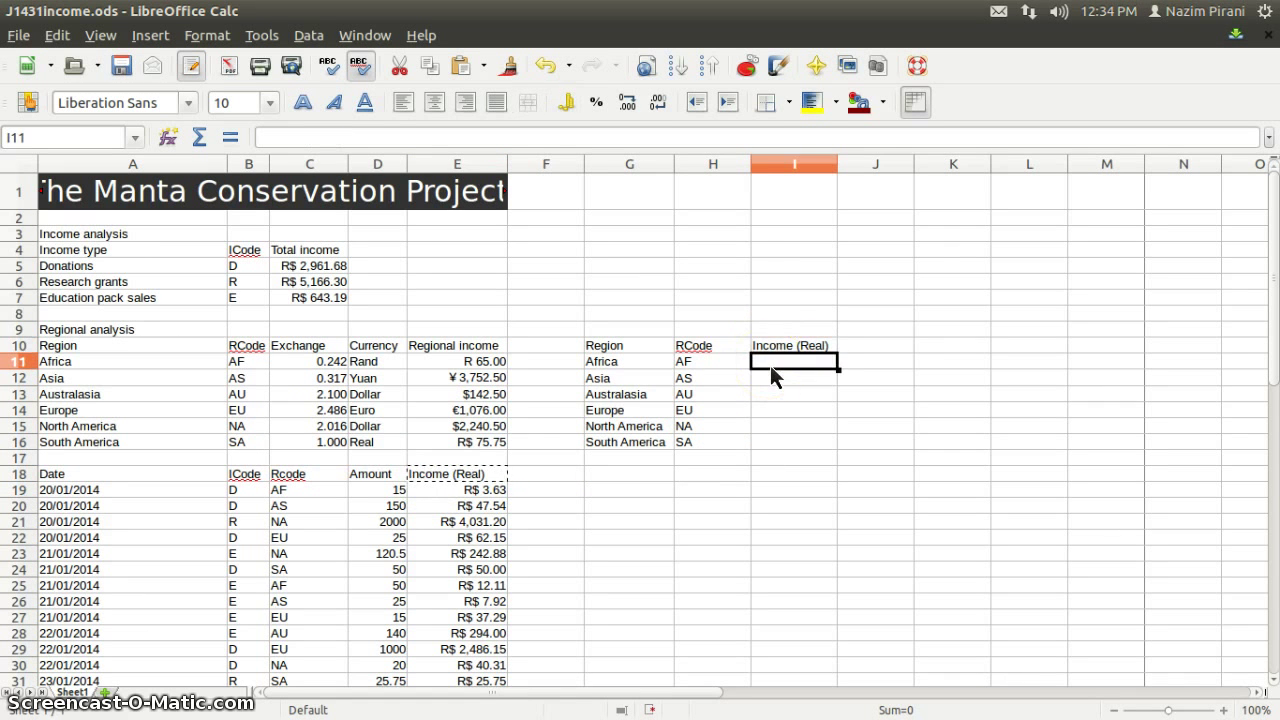
type("=")
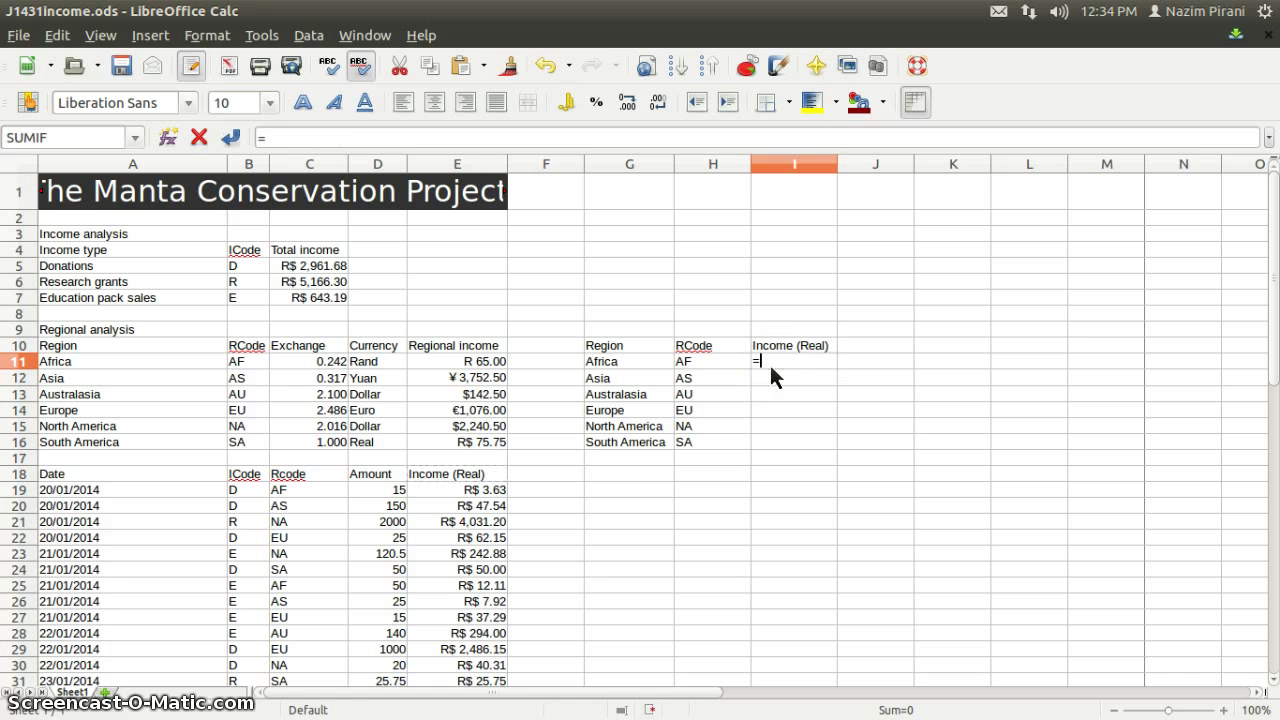
type("sum")
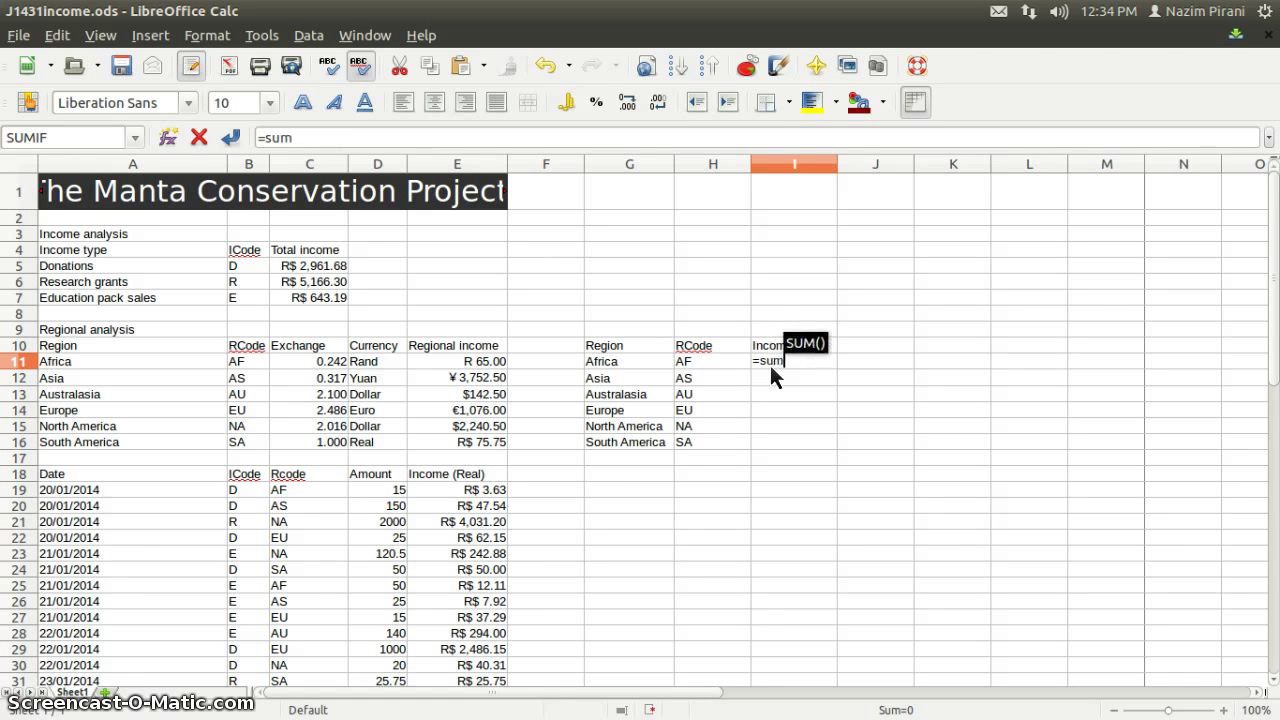
type("if(")
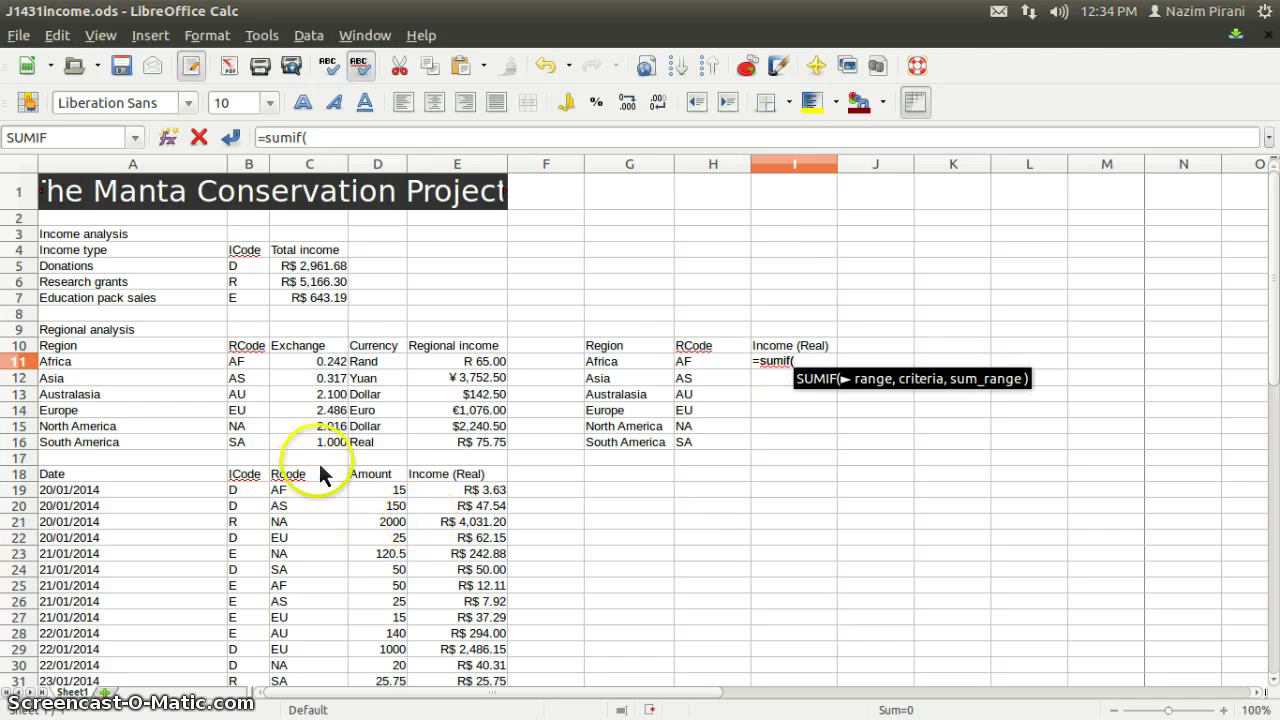
scroll(321, 445, "down", 2)
scroll(321, 445, "down", 1)
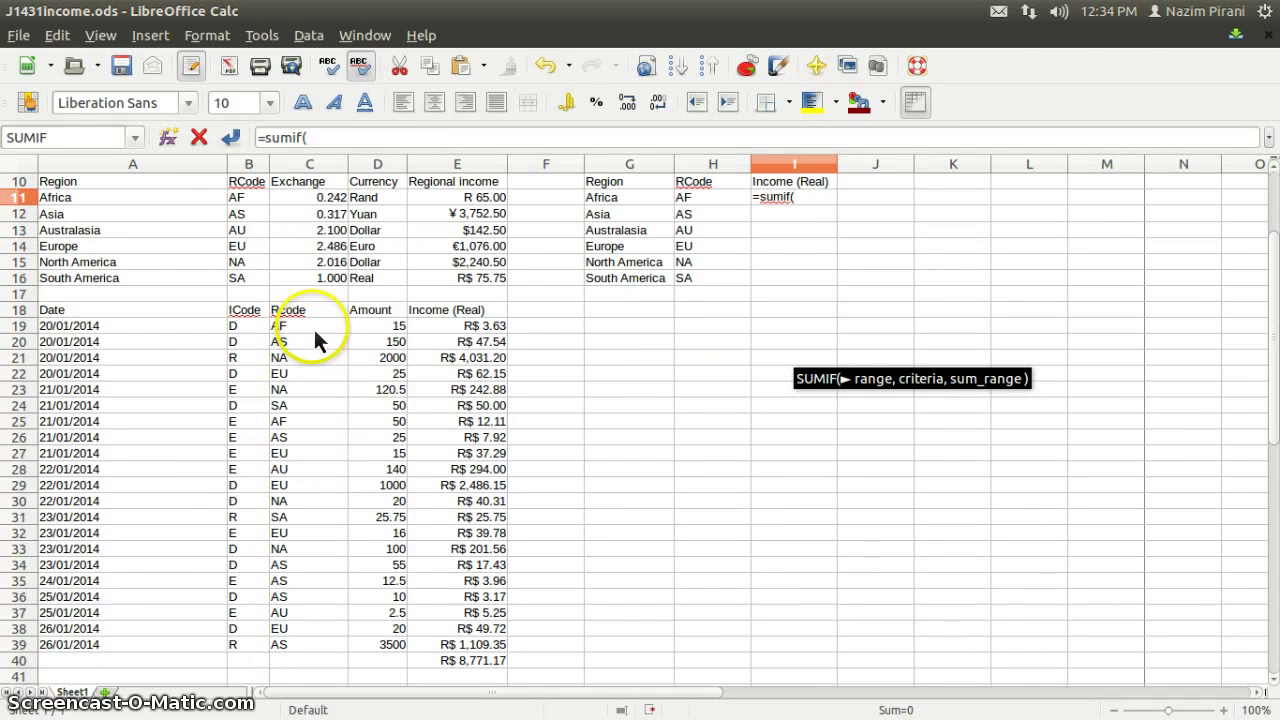
left_click_drag(315, 330, 498, 644)
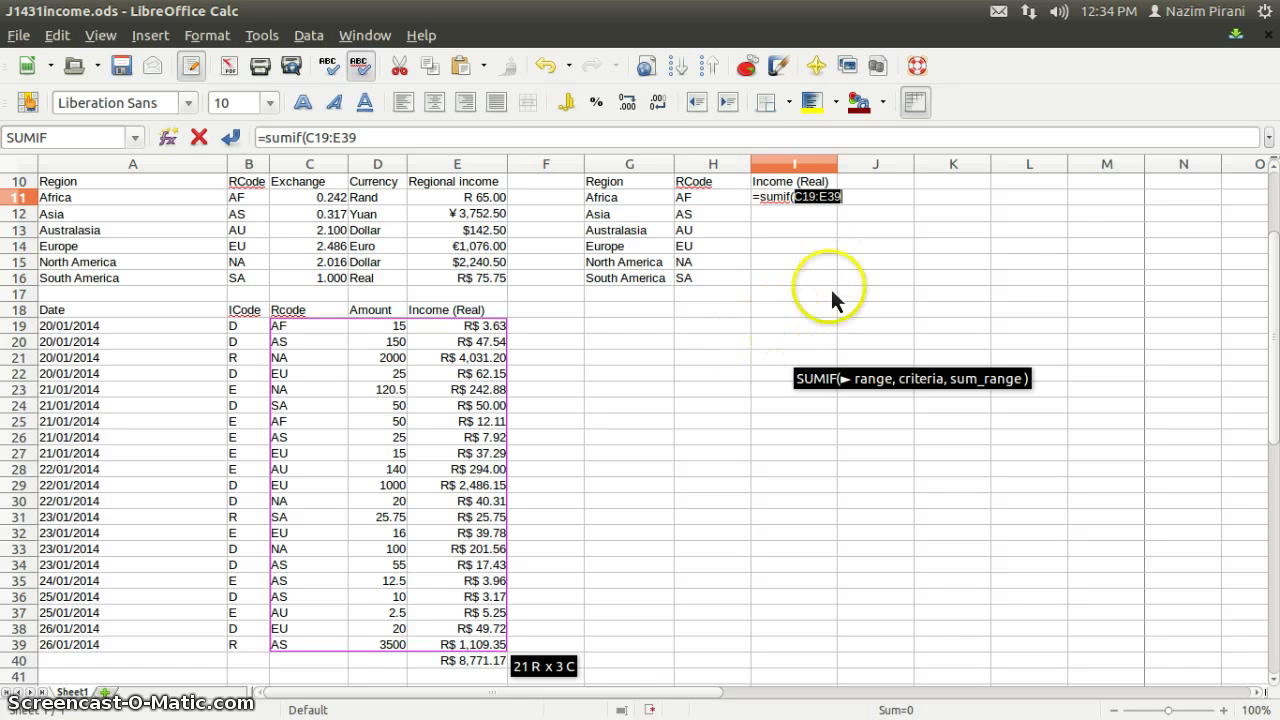
type(",")
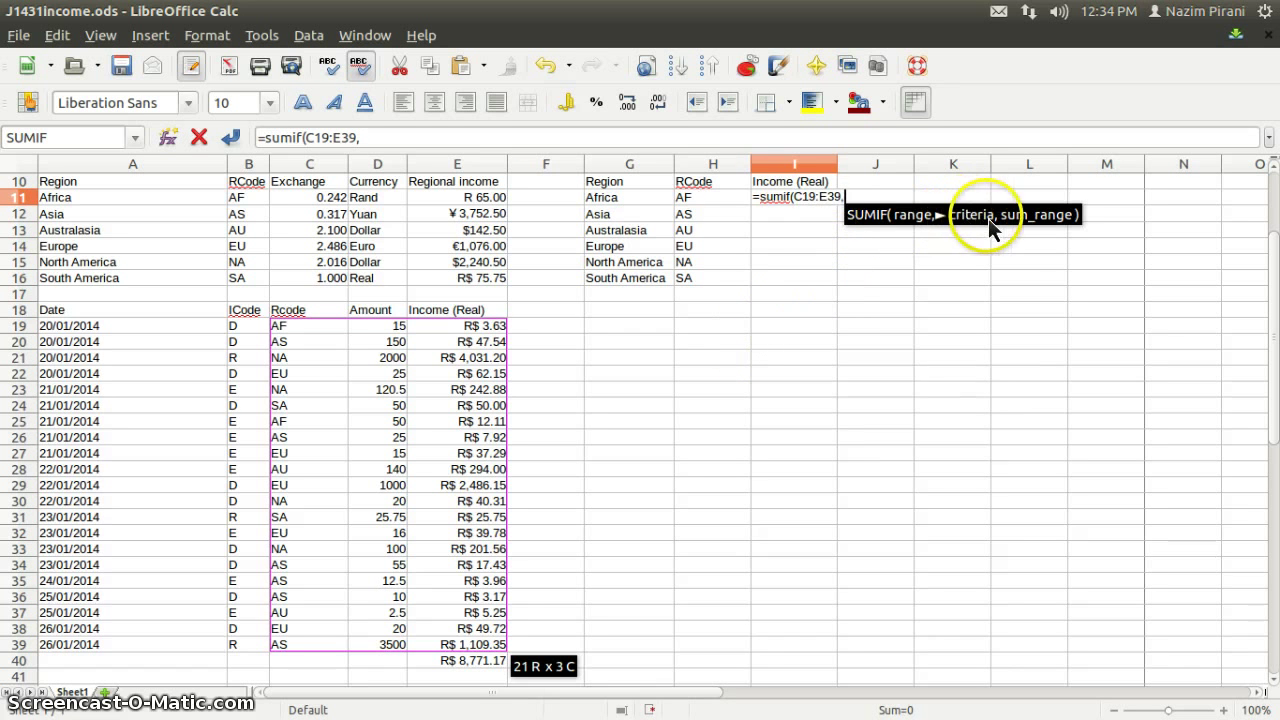
left_click(716, 200)
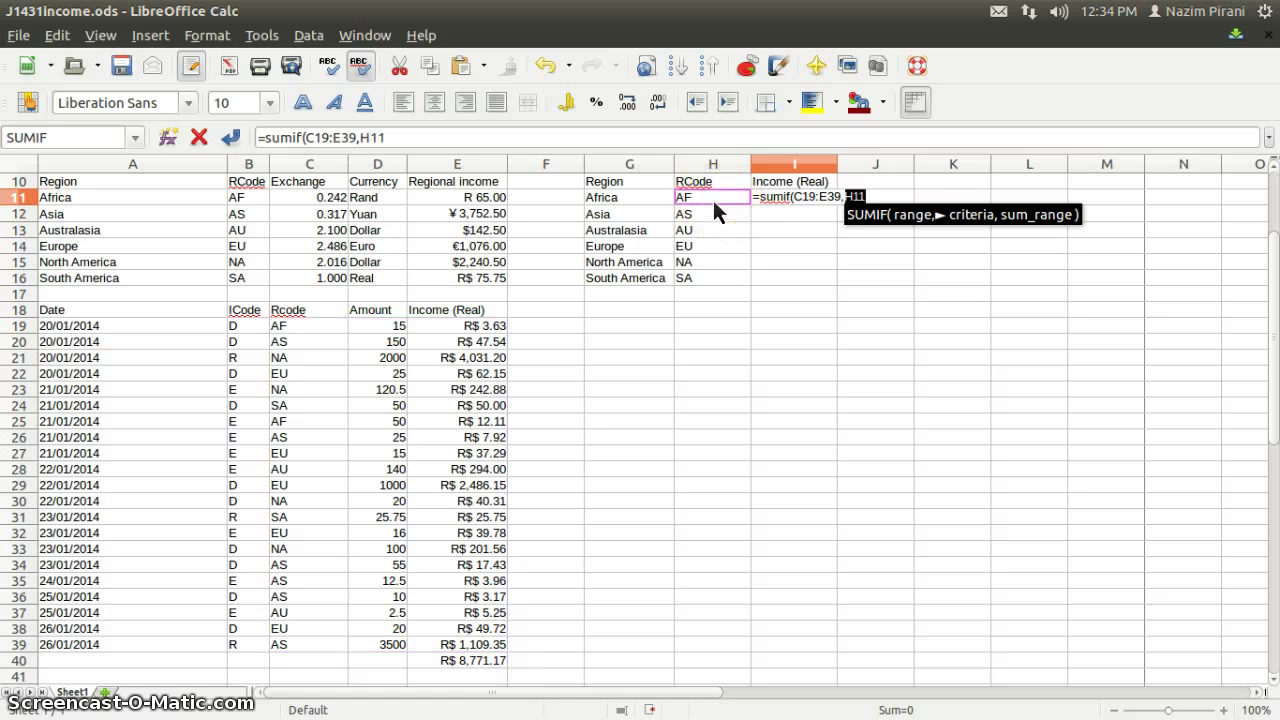
type(",")
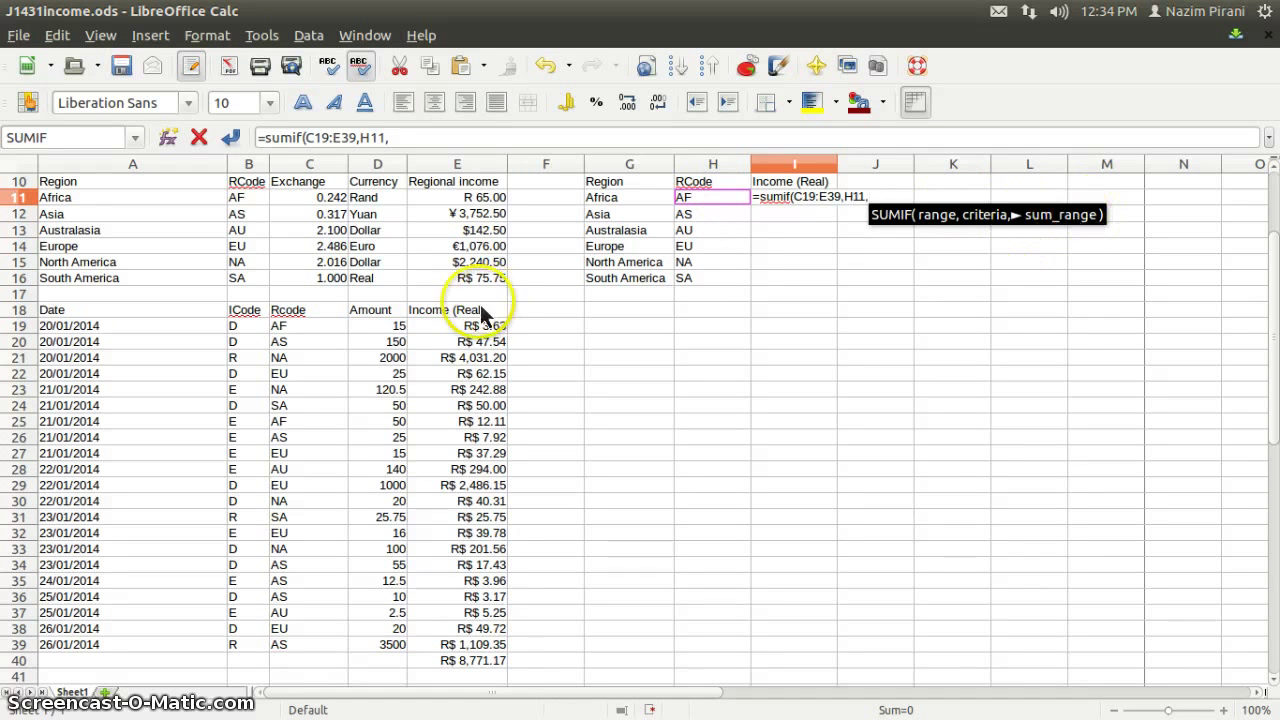
left_click_drag(460, 328, 466, 656)
key("Return")
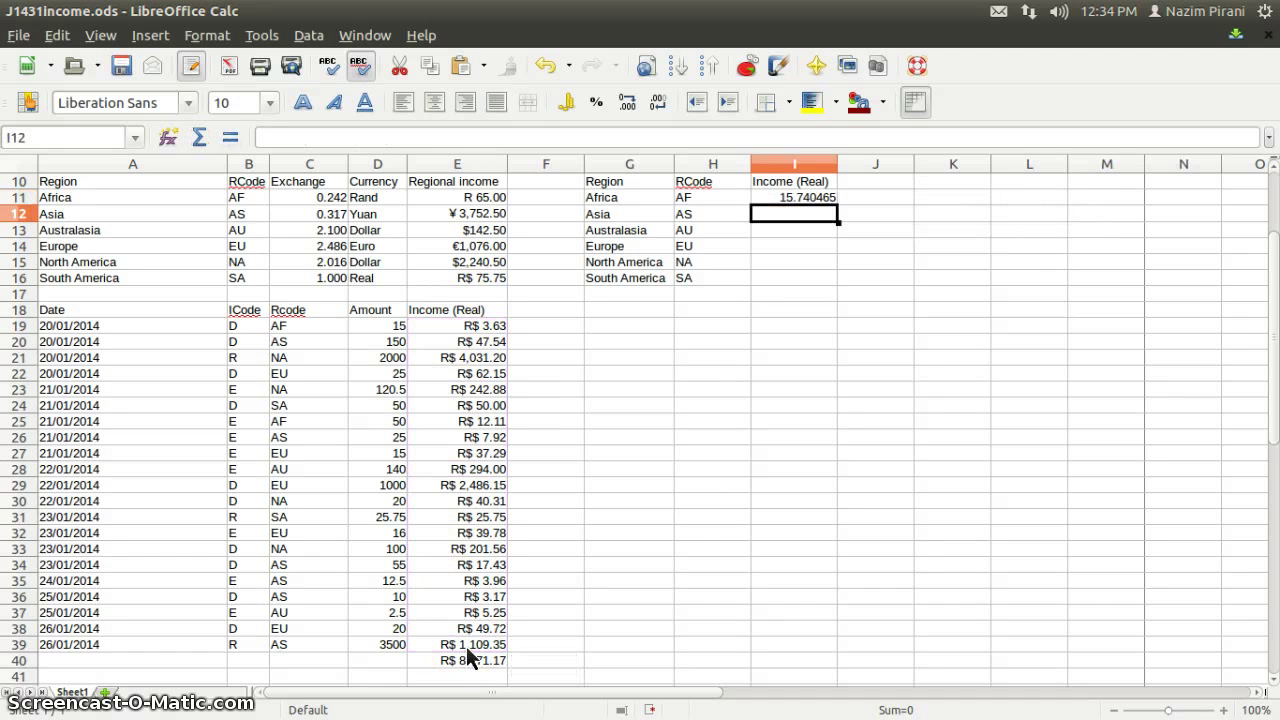
scroll(788, 322, "up", 2)
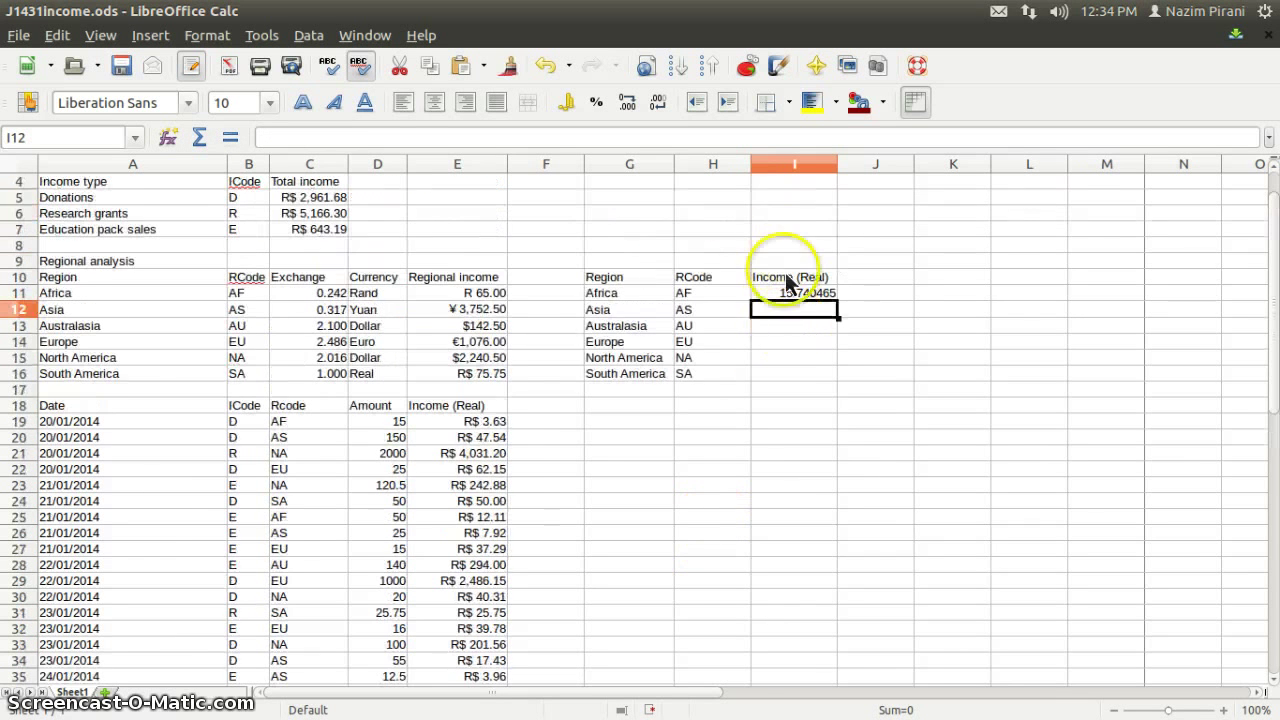
- Make the first range in the I11 SUMIF formula absolute as $C$19:$E$39
left_click(785, 294)
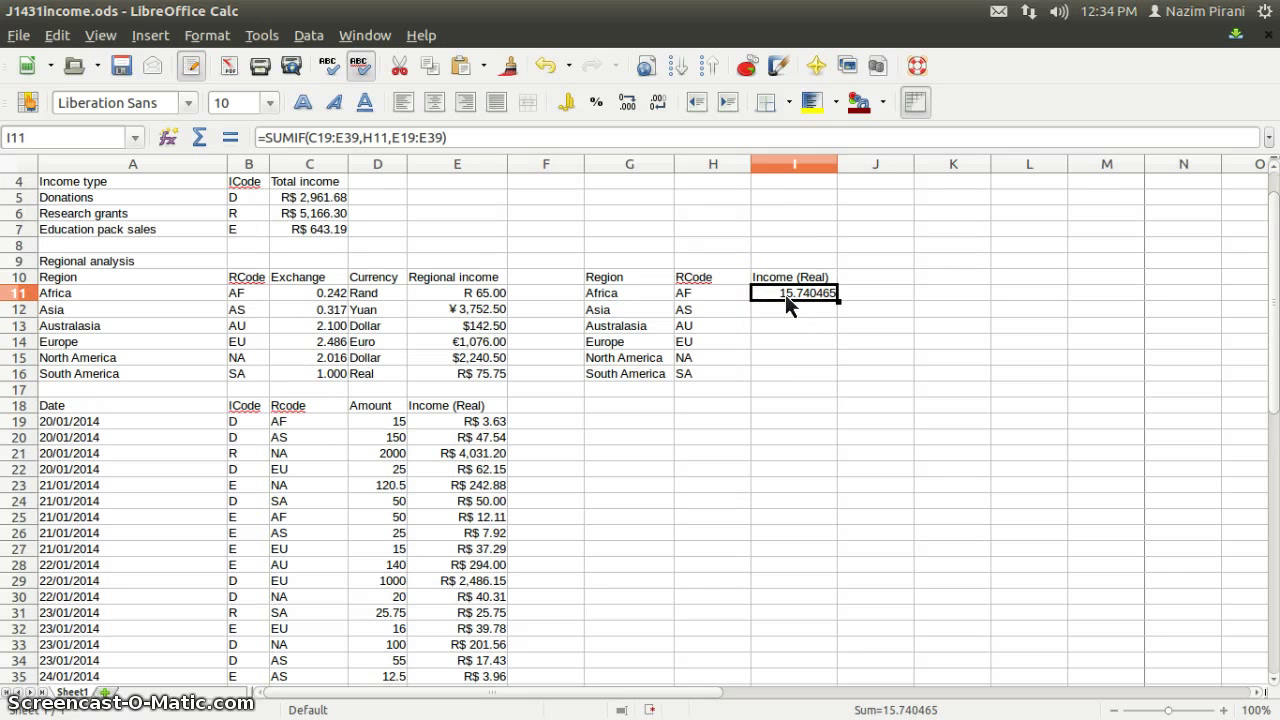
double_click(785, 294)
left_click(803, 294)
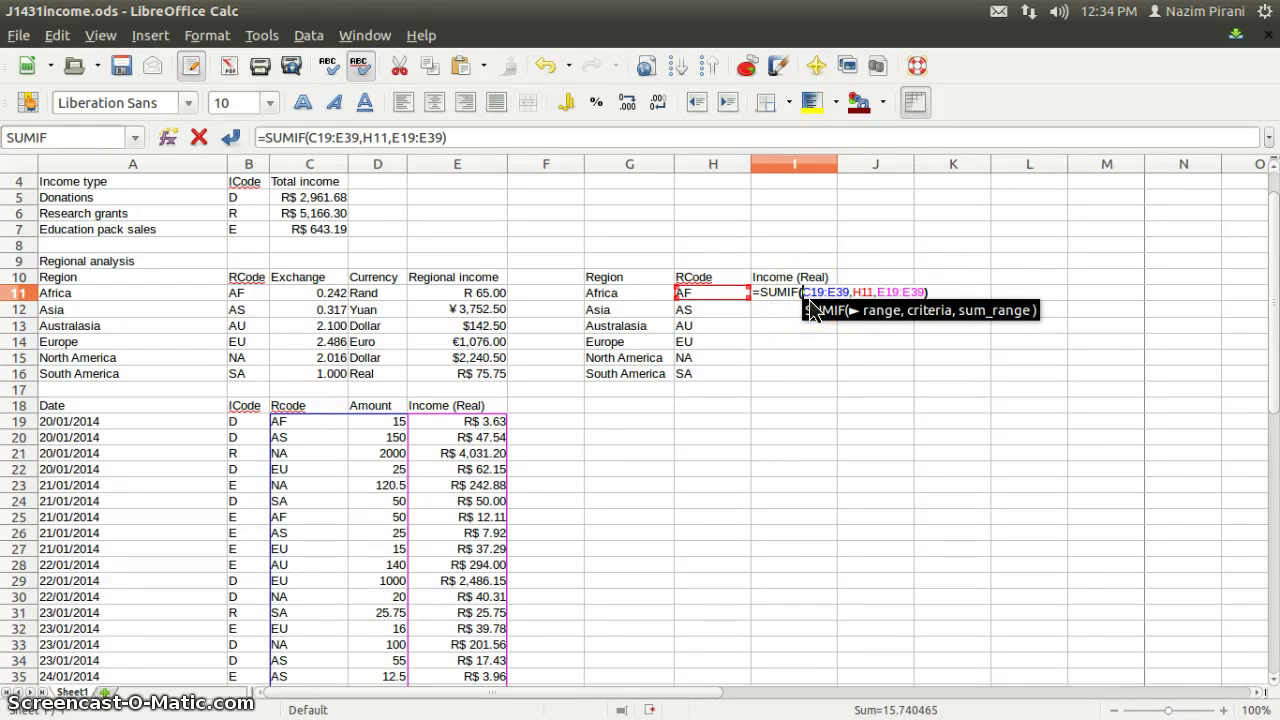
type("$")
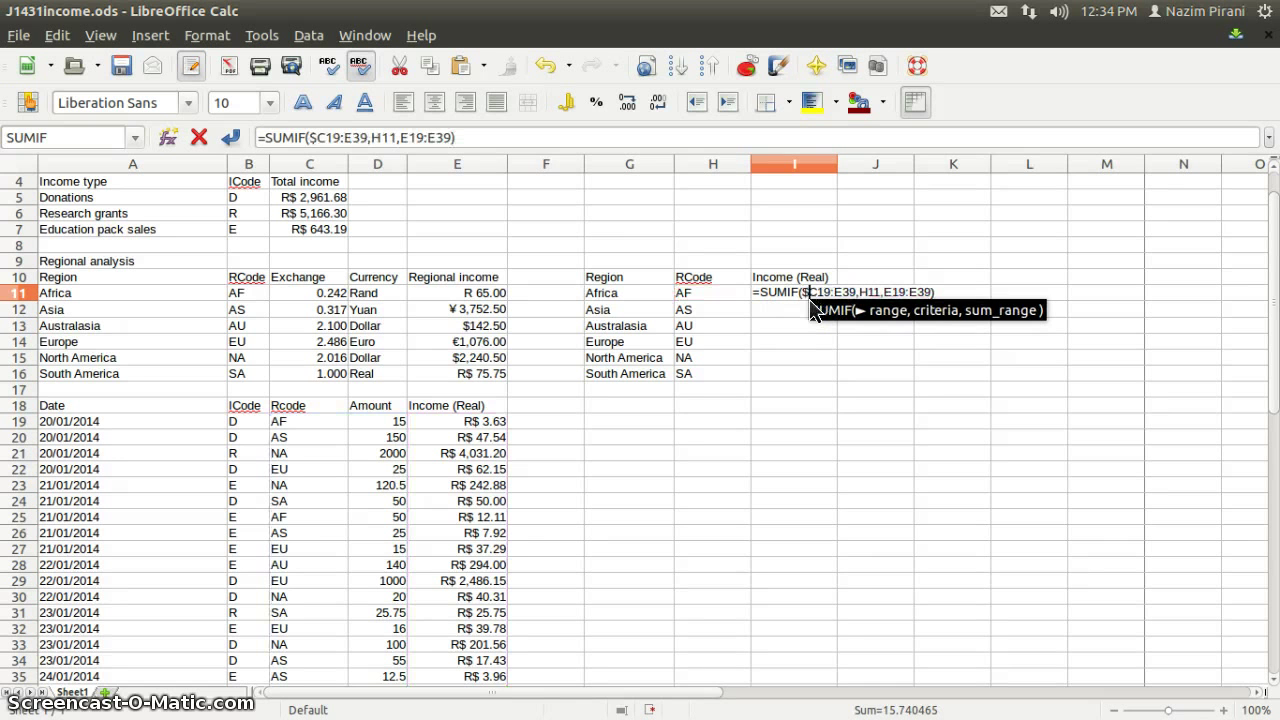
key("Right")
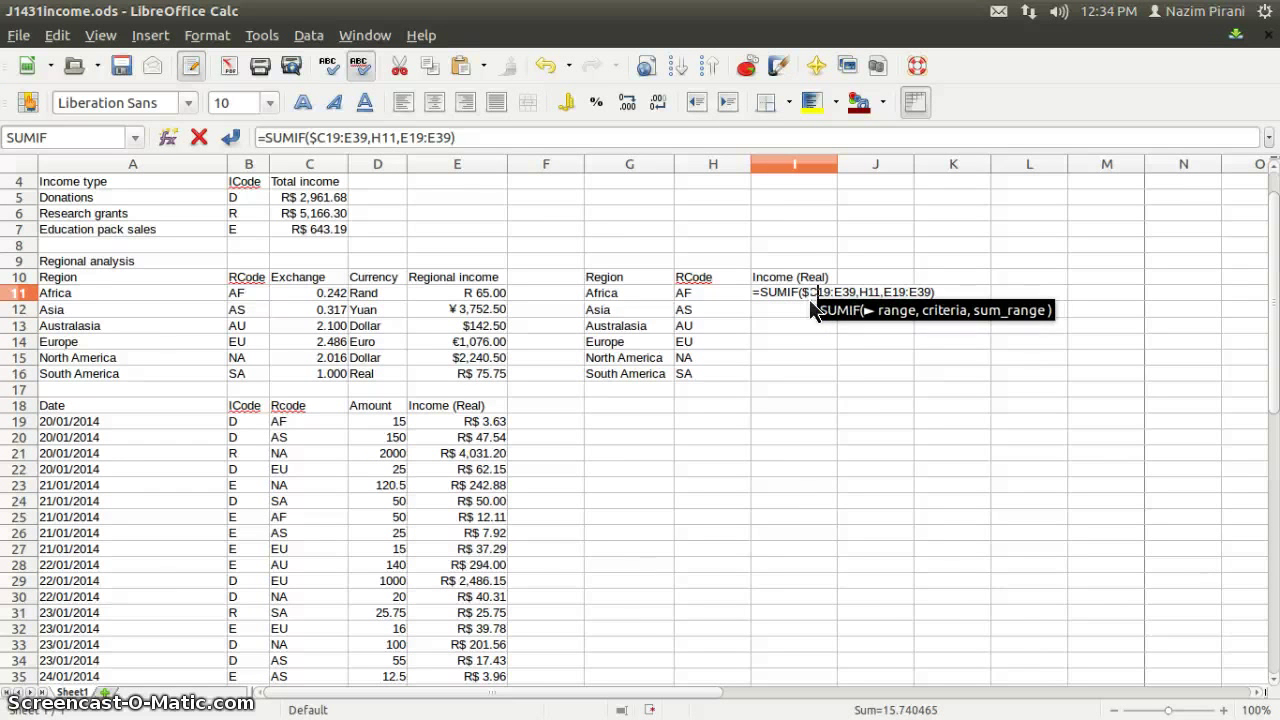
type("$")
key("Right")
key("Right")
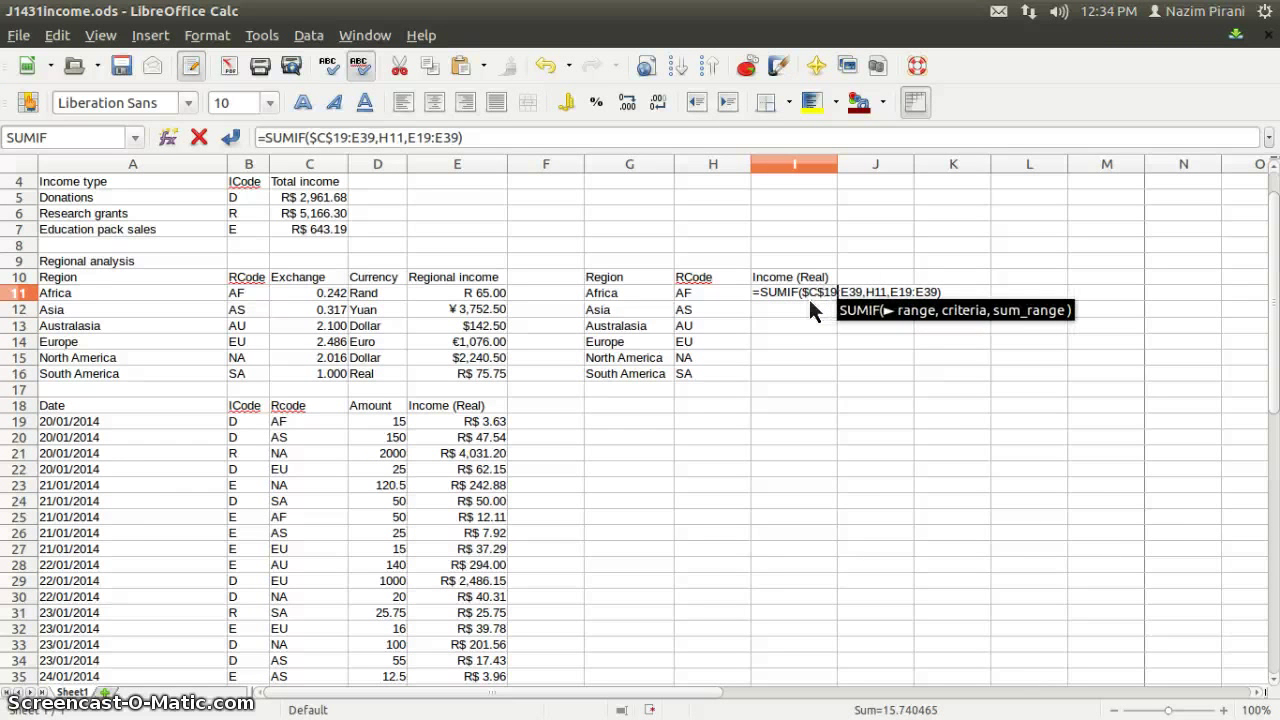
type("$")
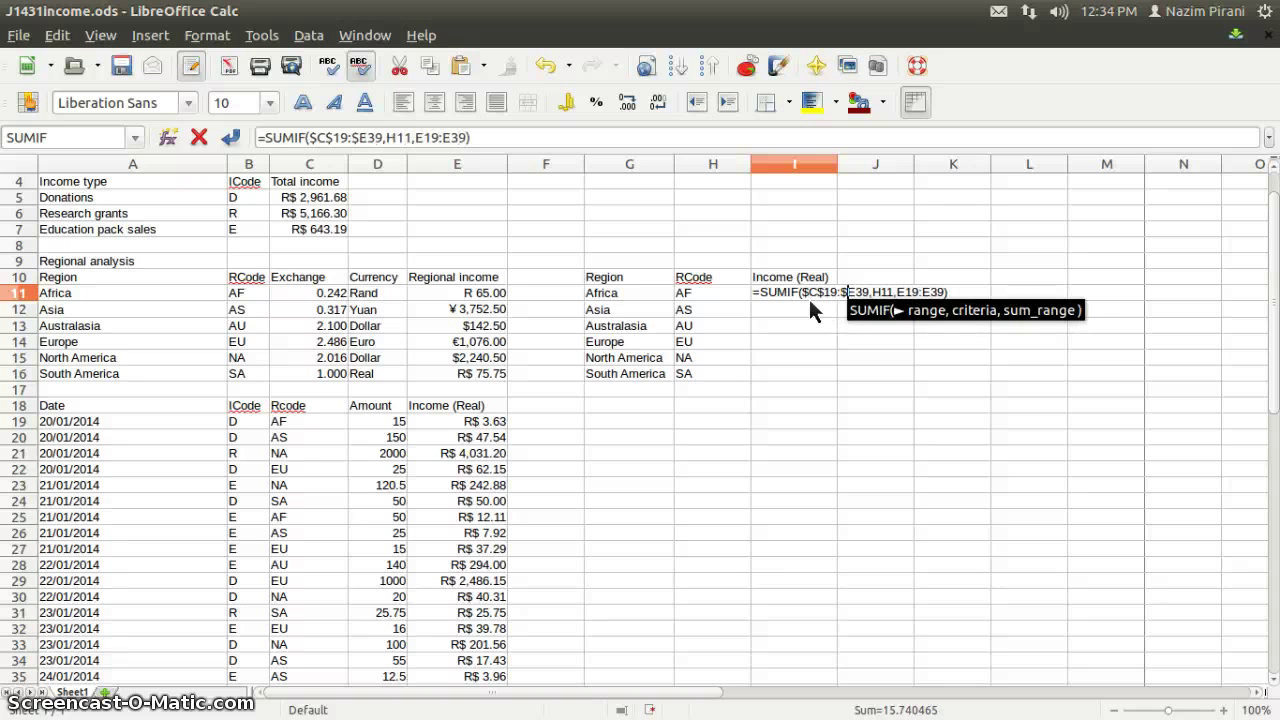
key("Right")
type("$")
- Make the sum range in the I11 SUMIF formula absolute as $E$19:$E$39, keeping H11 relative
key("Right")
key("Right")
key("Right")
key("Right")
key("Right")
key("Right")
key("Right")
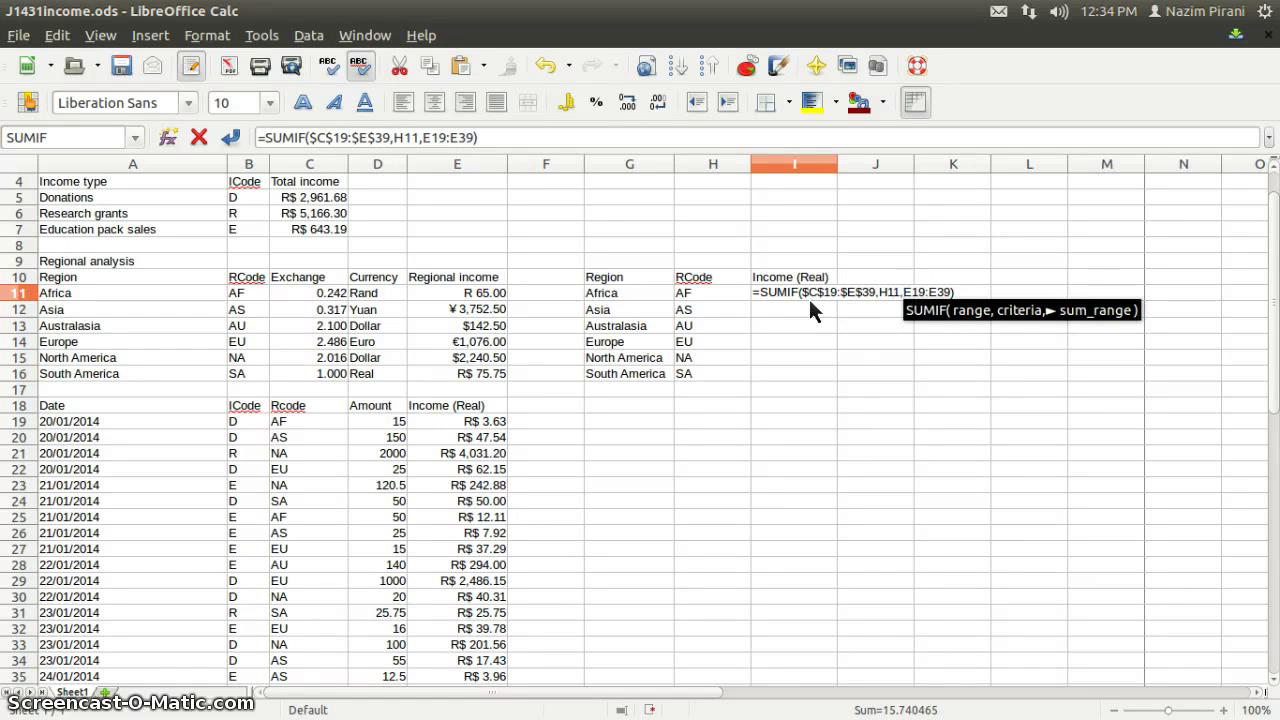
type("$")
key("Right")
key("Right")
key("Right")
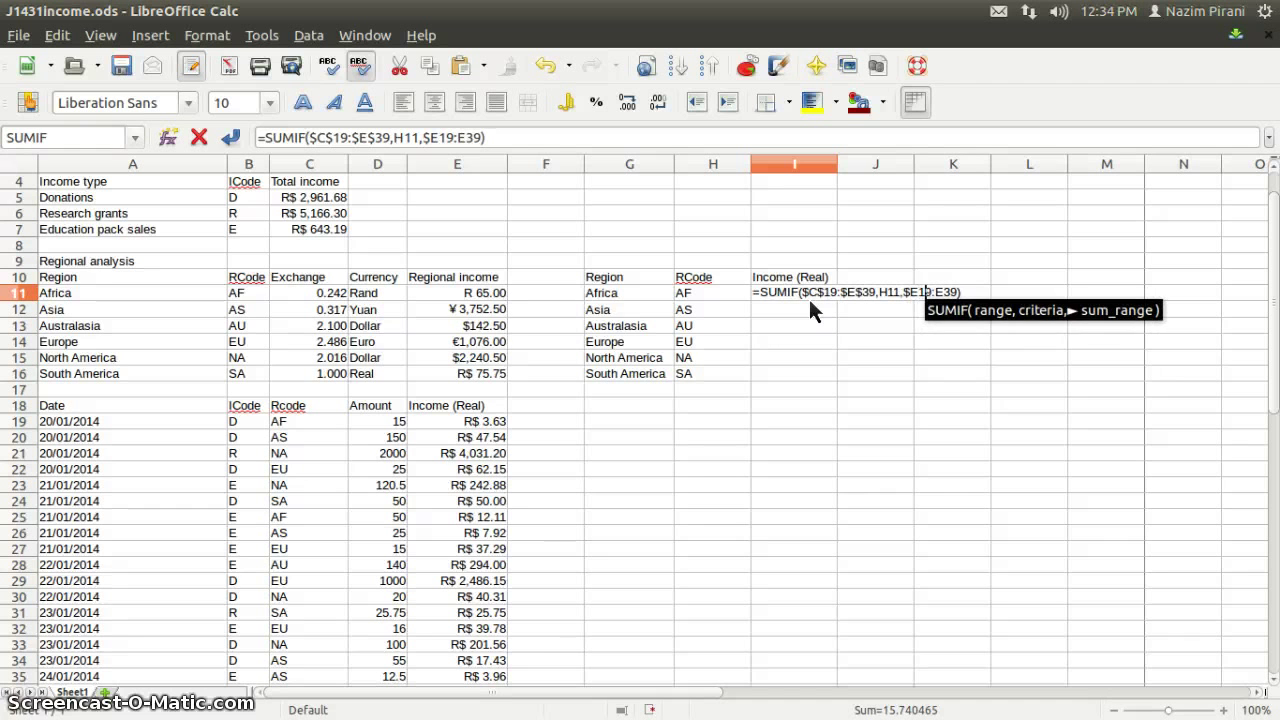
key("Left")
key("Left")
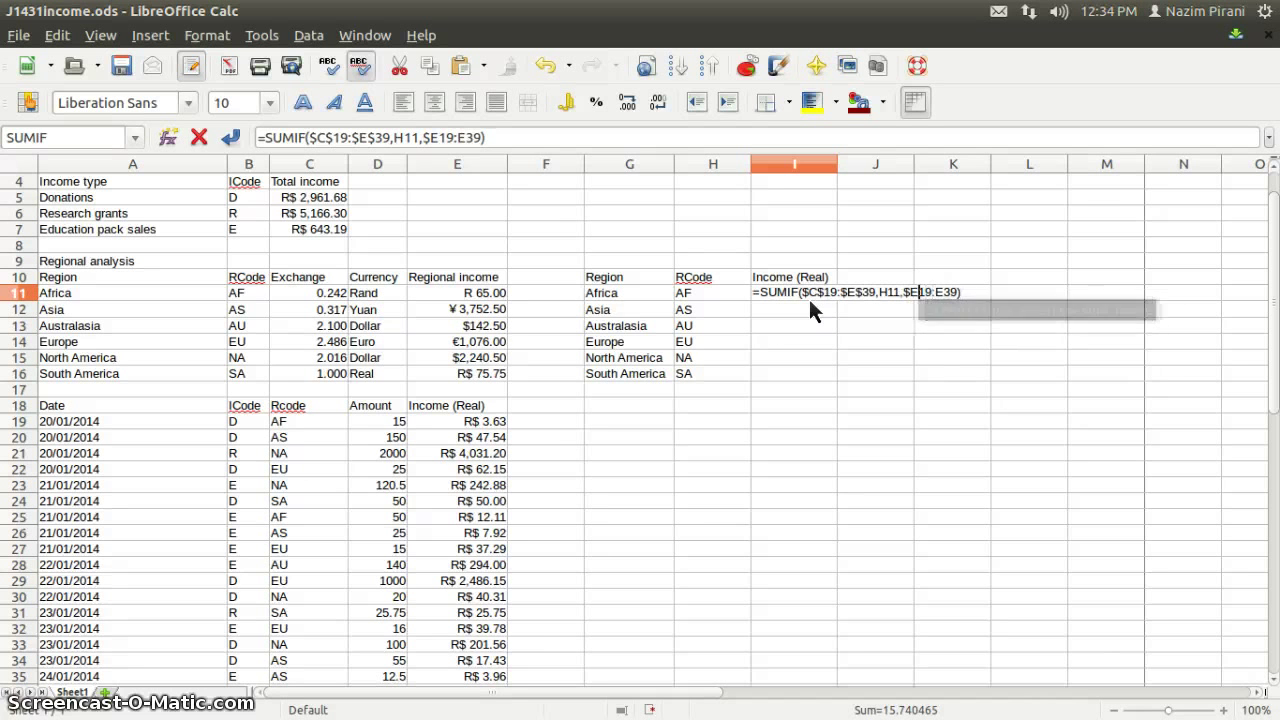
type("$")
key("Right")
key("Right")
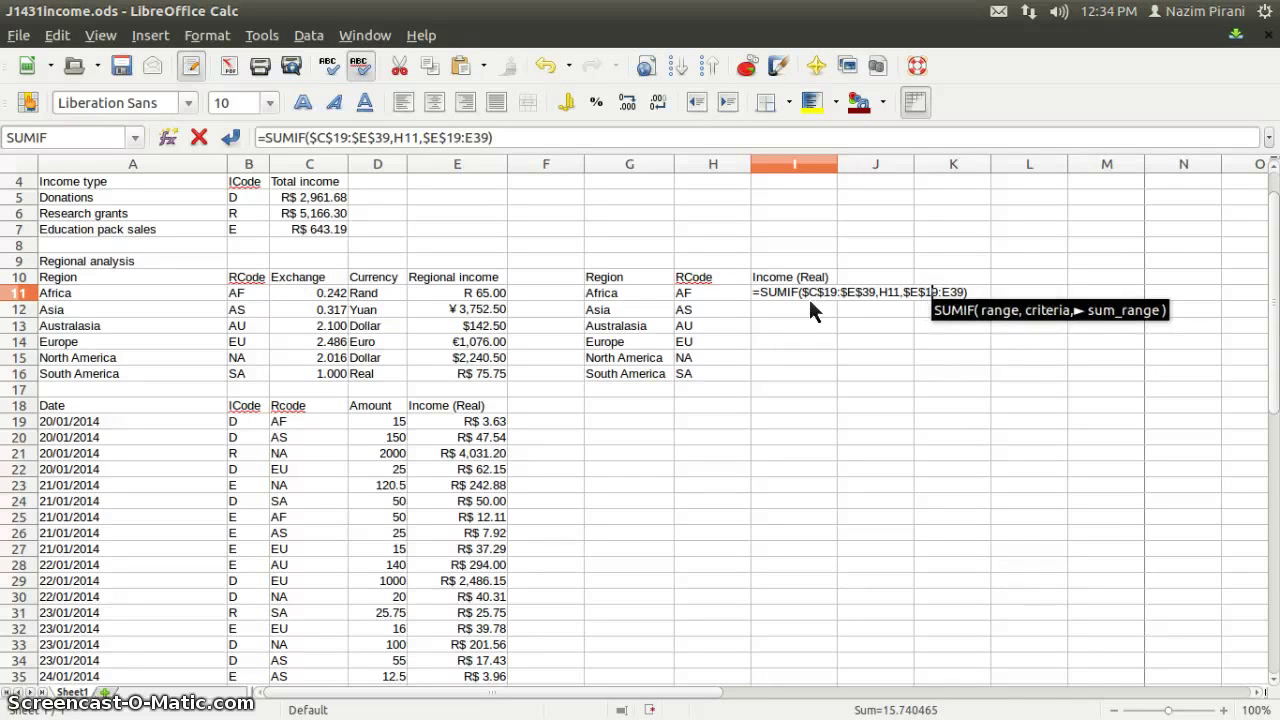
key("Right")
type("$")
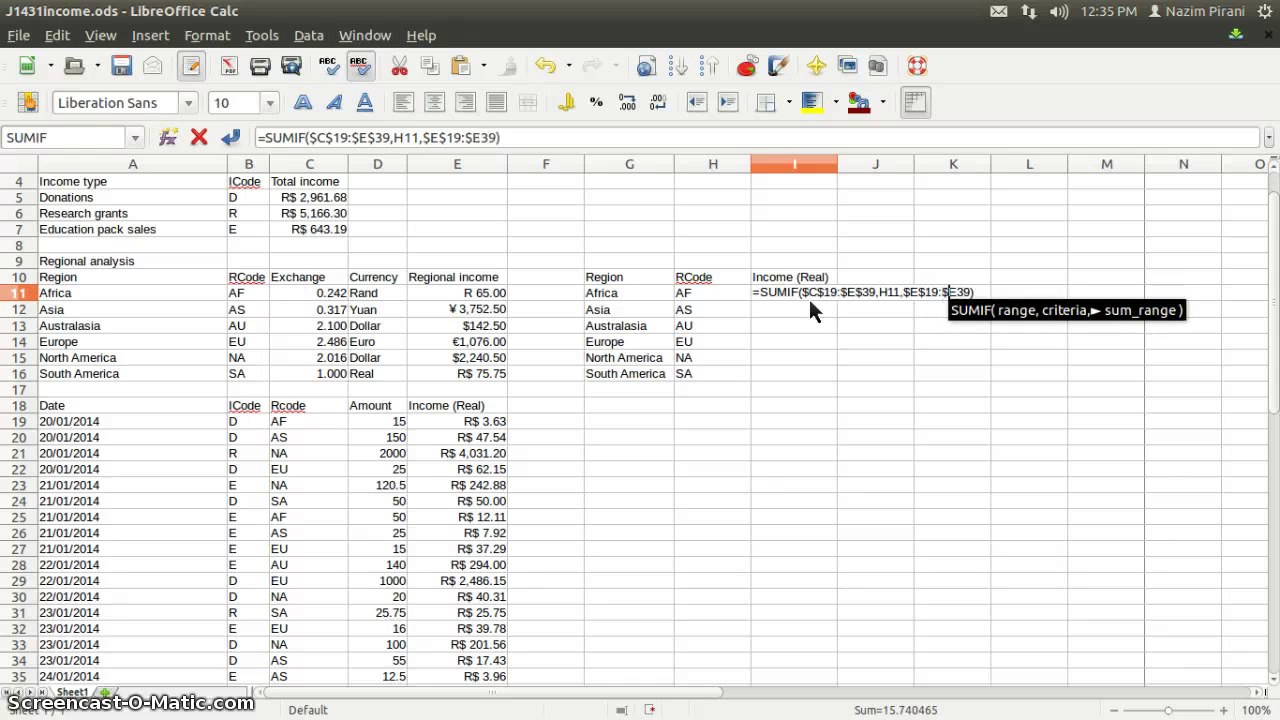
key("Right")
type("$")
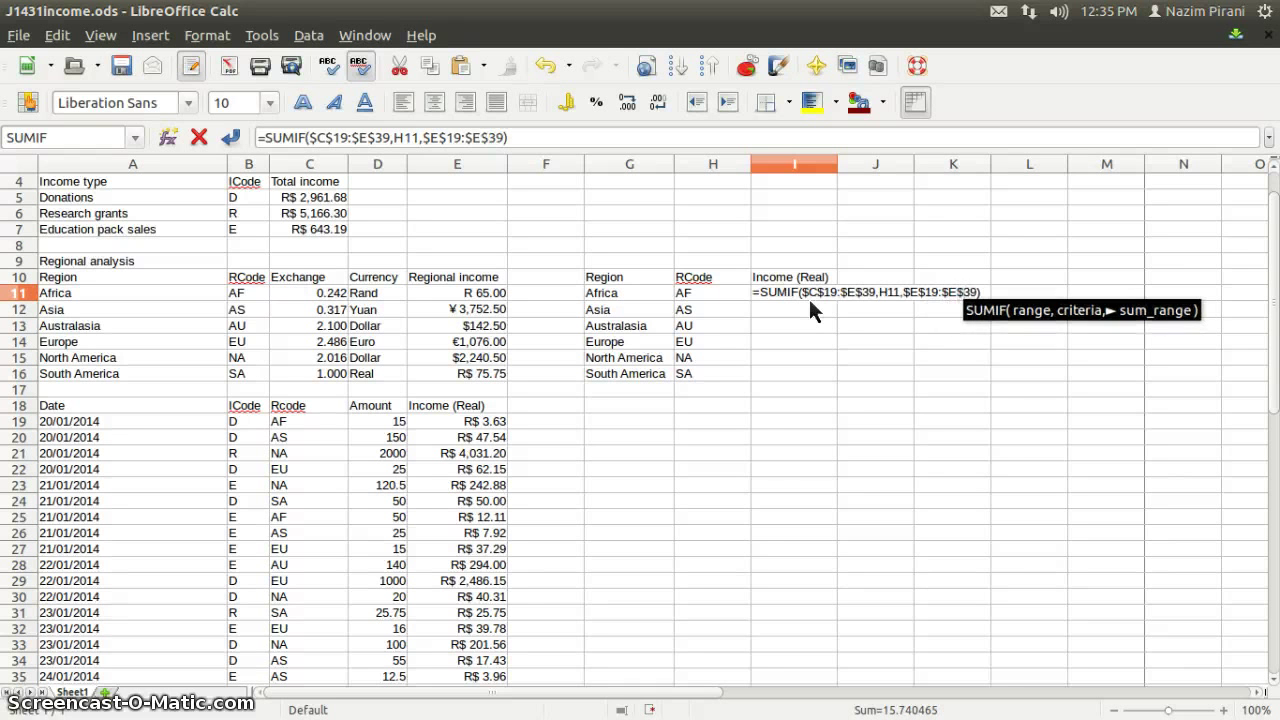
key("Return")
- Fill the SUMIF formula from I11 down to I16 for the remaining regions
left_click(801, 297)
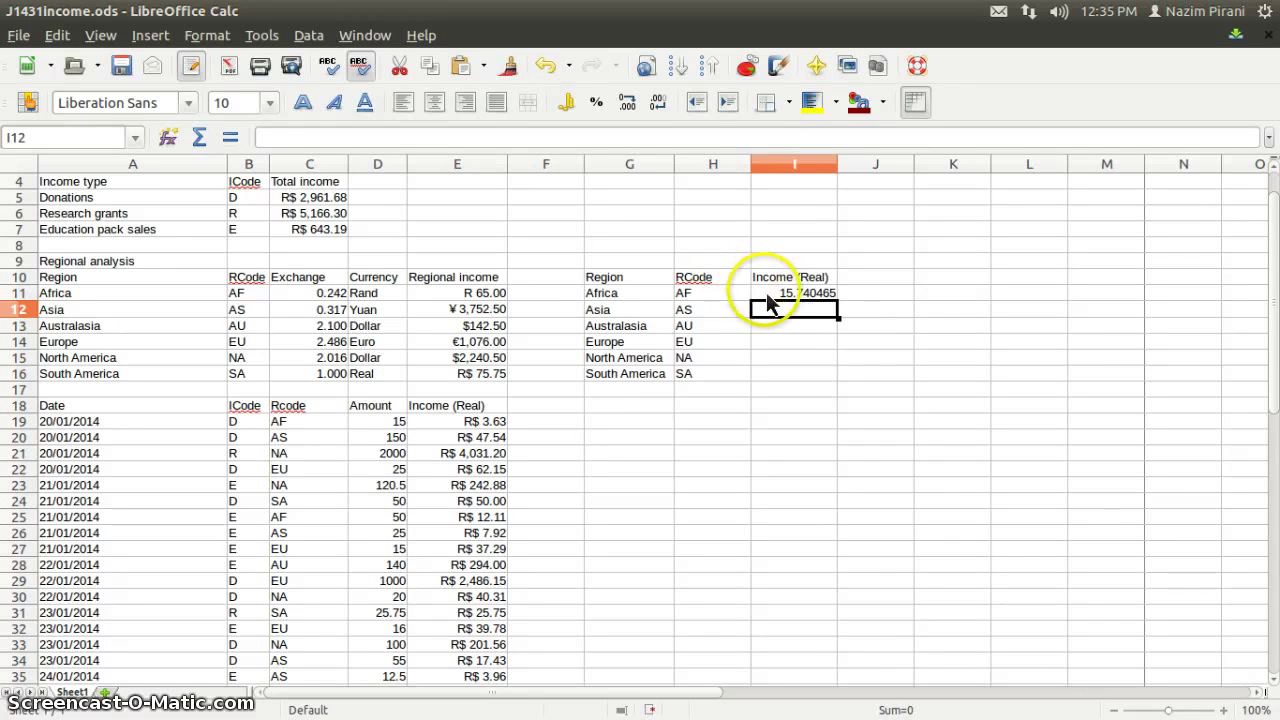
left_click_drag(839, 303, 827, 381)
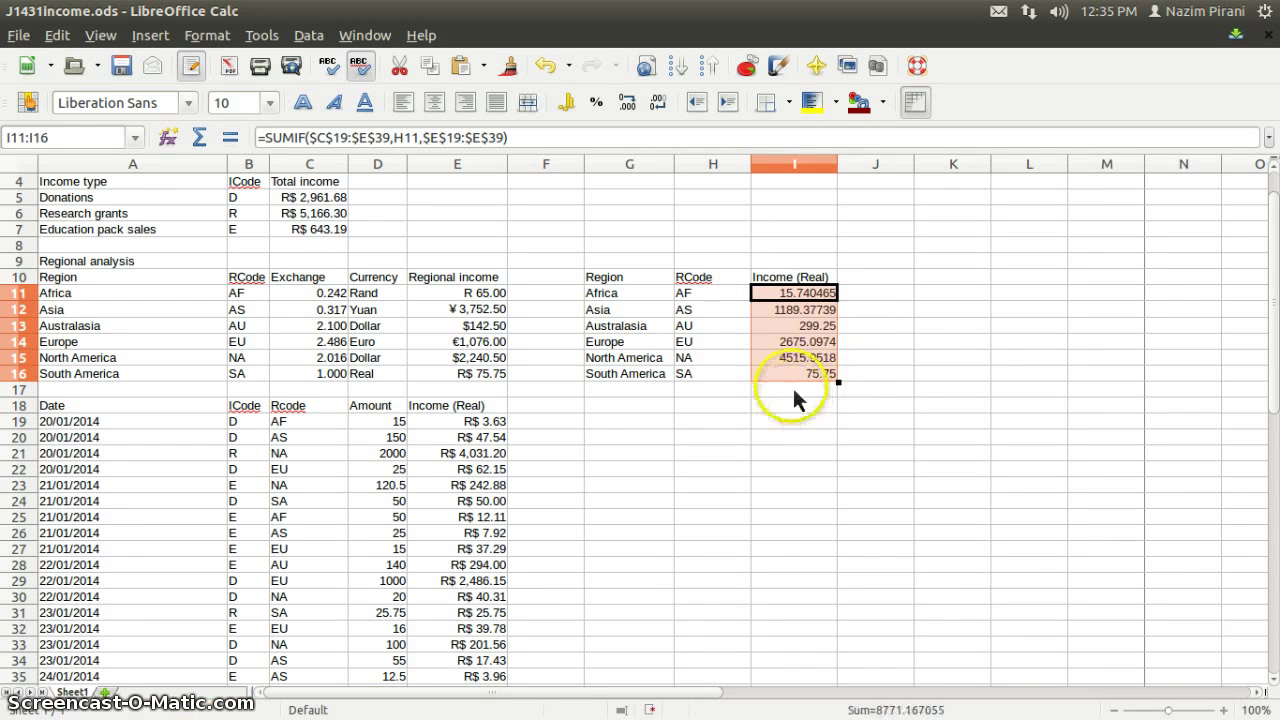
- Format I11:I16 as BRL R$ Portuguese (Brazil) currency with two decimal places and save the workbook
right_click(781, 294)
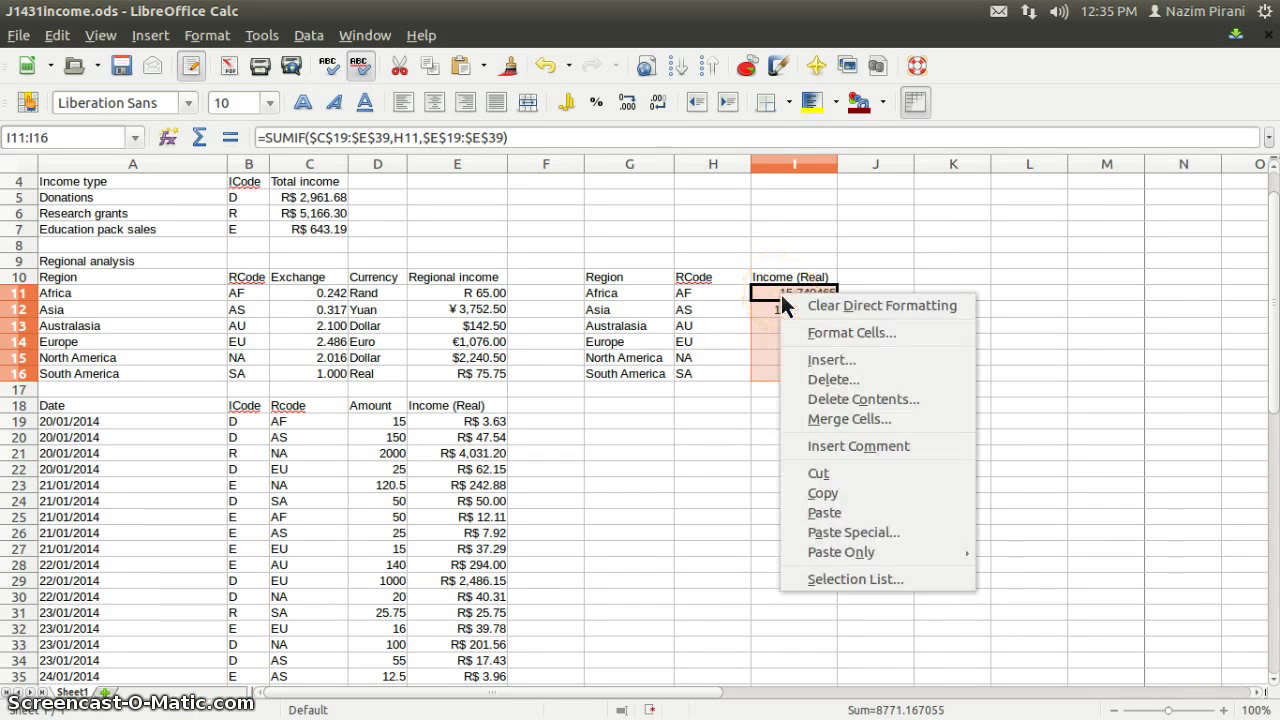
left_click(832, 333)
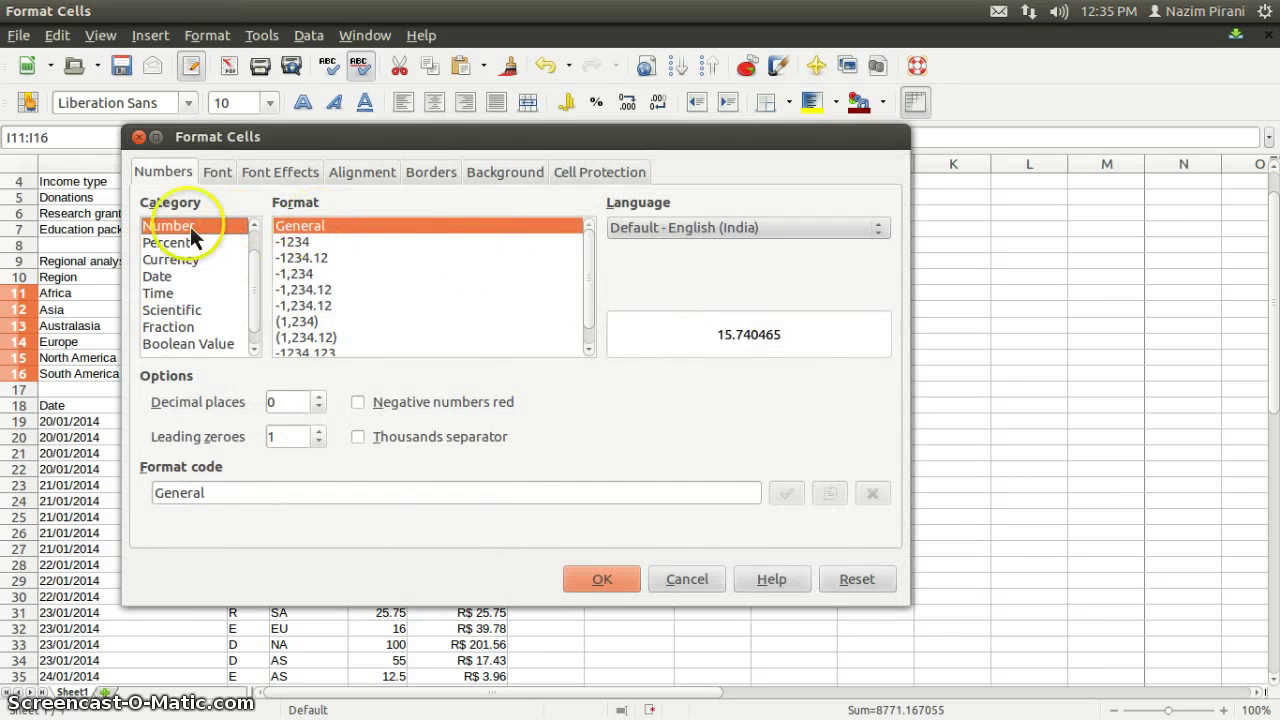
left_click(199, 263)
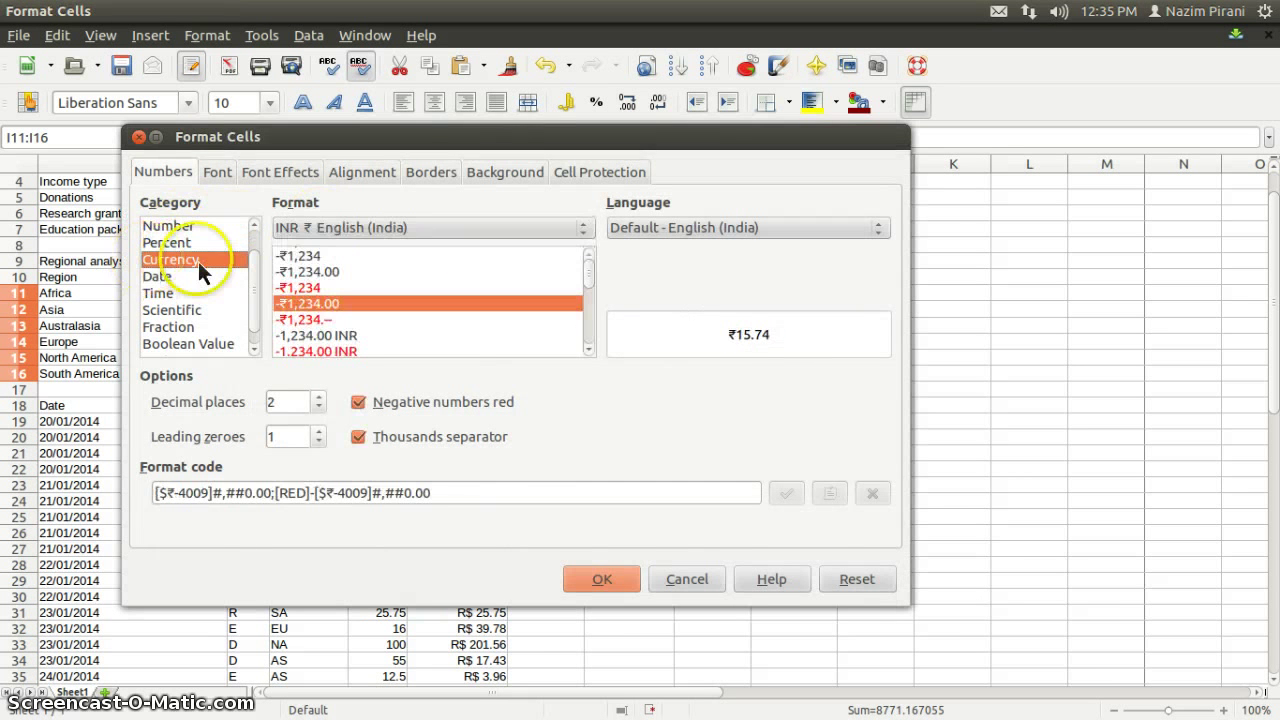
left_click(376, 234)
scroll(505, 324, "up", 10)
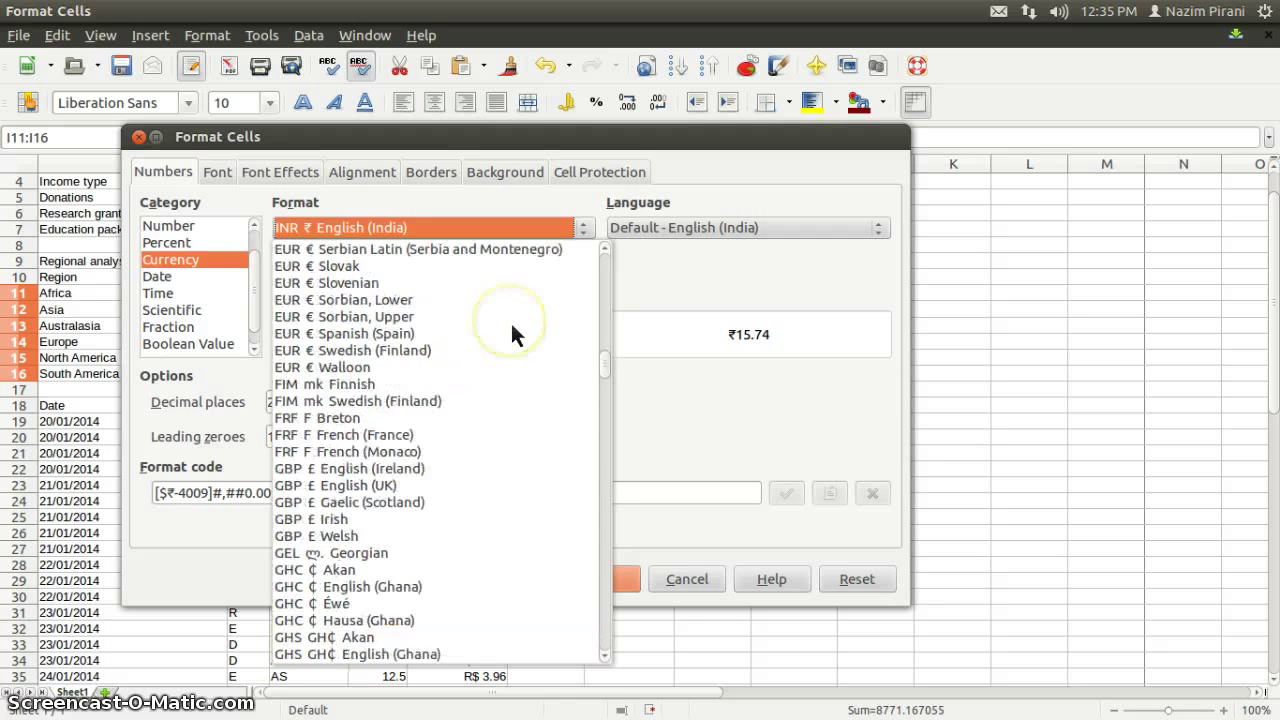
scroll(510, 320, "up", 15)
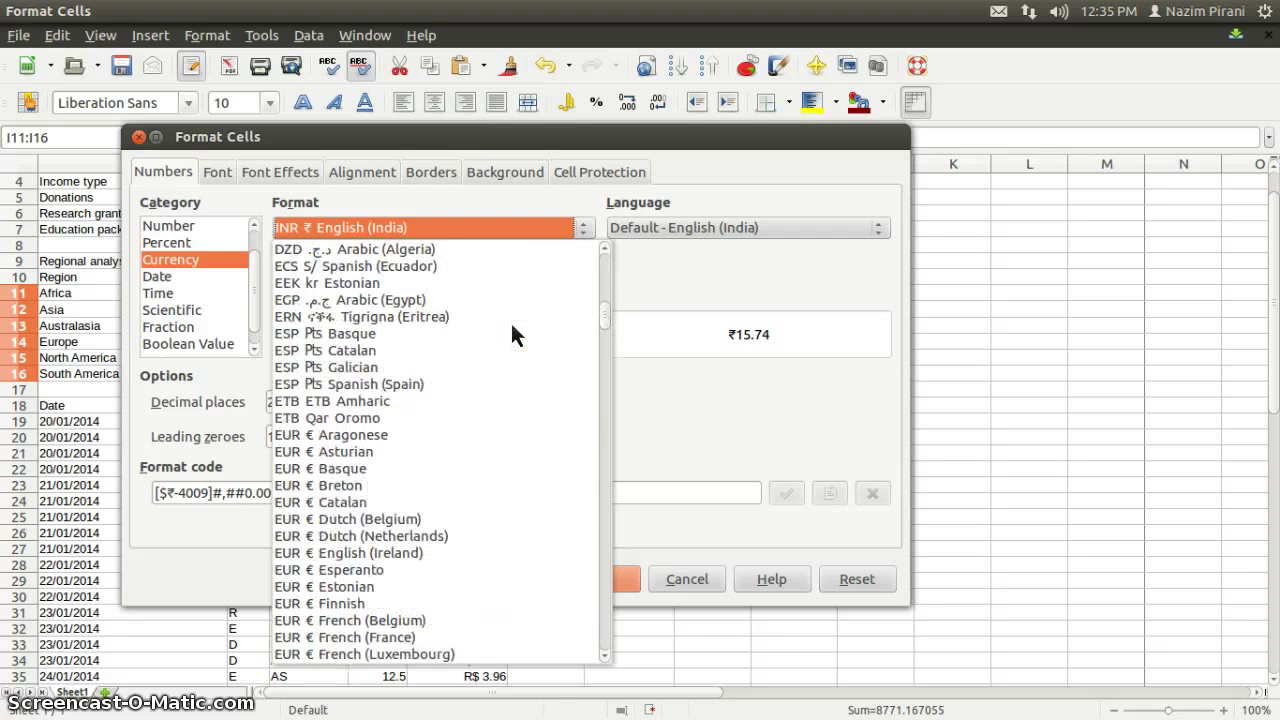
scroll(511, 325, "up", 6)
scroll(510, 320, "up", 5)
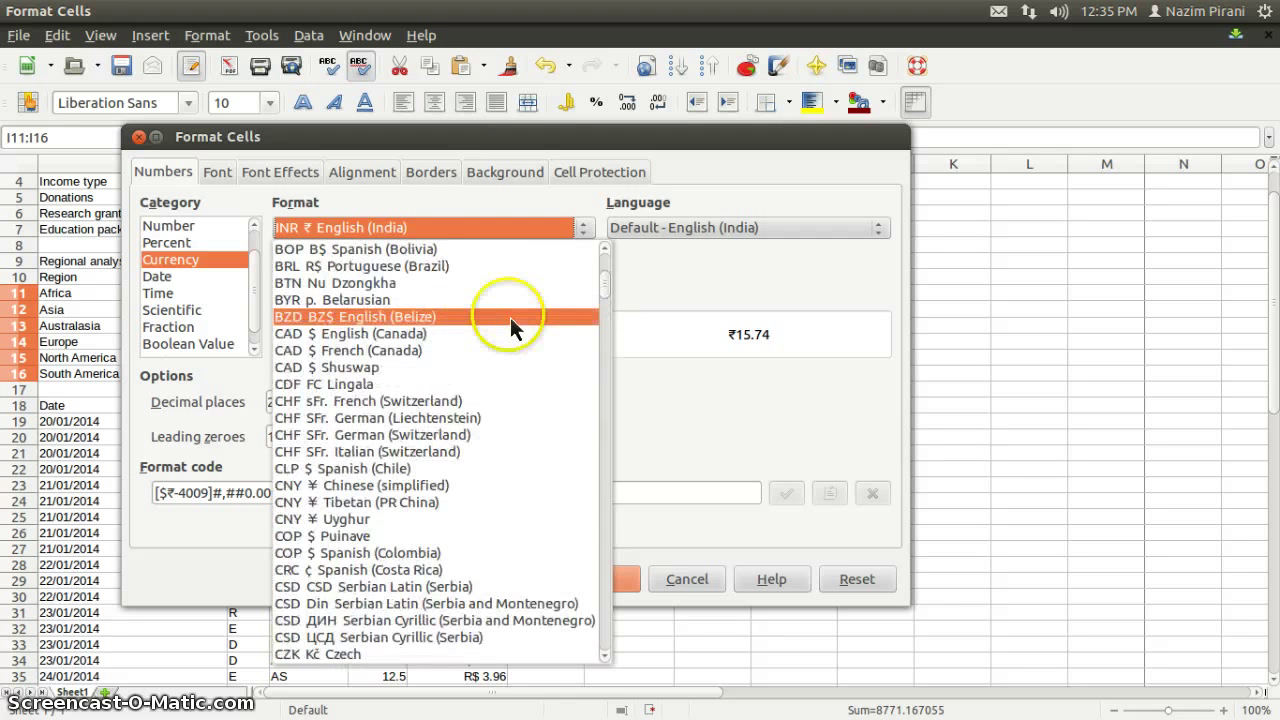
left_click(431, 267)
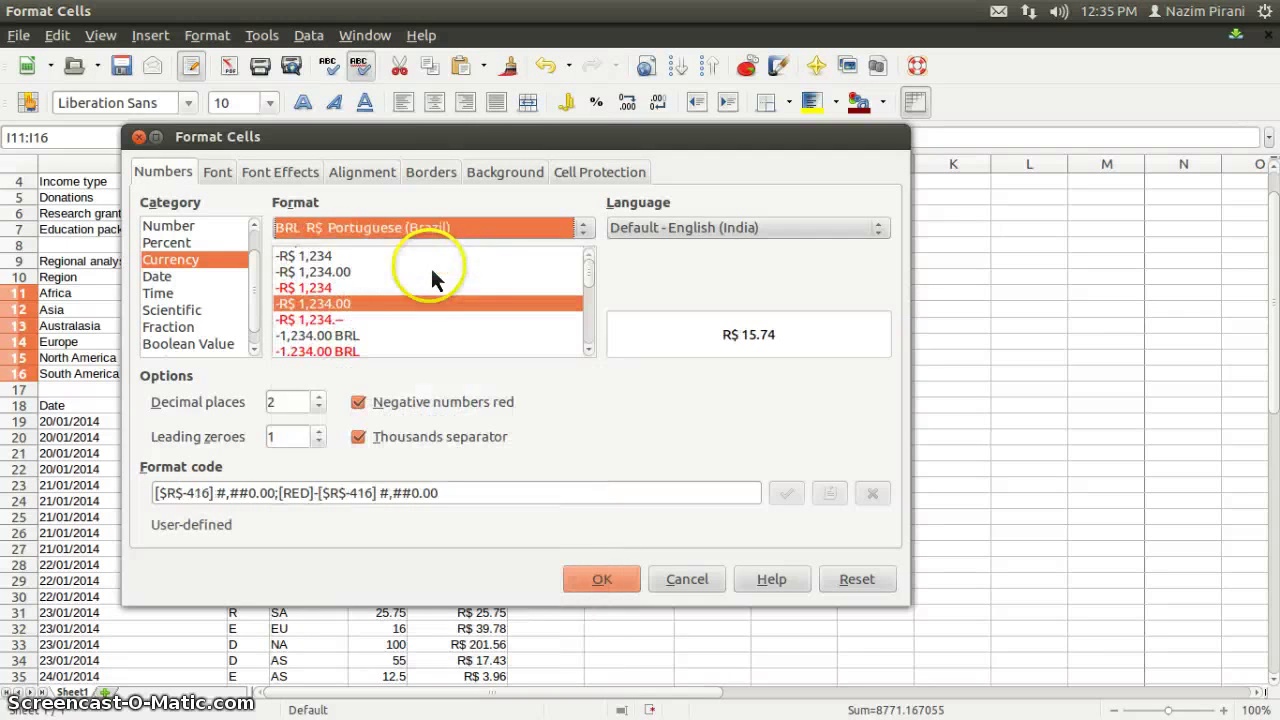
left_click(611, 577)
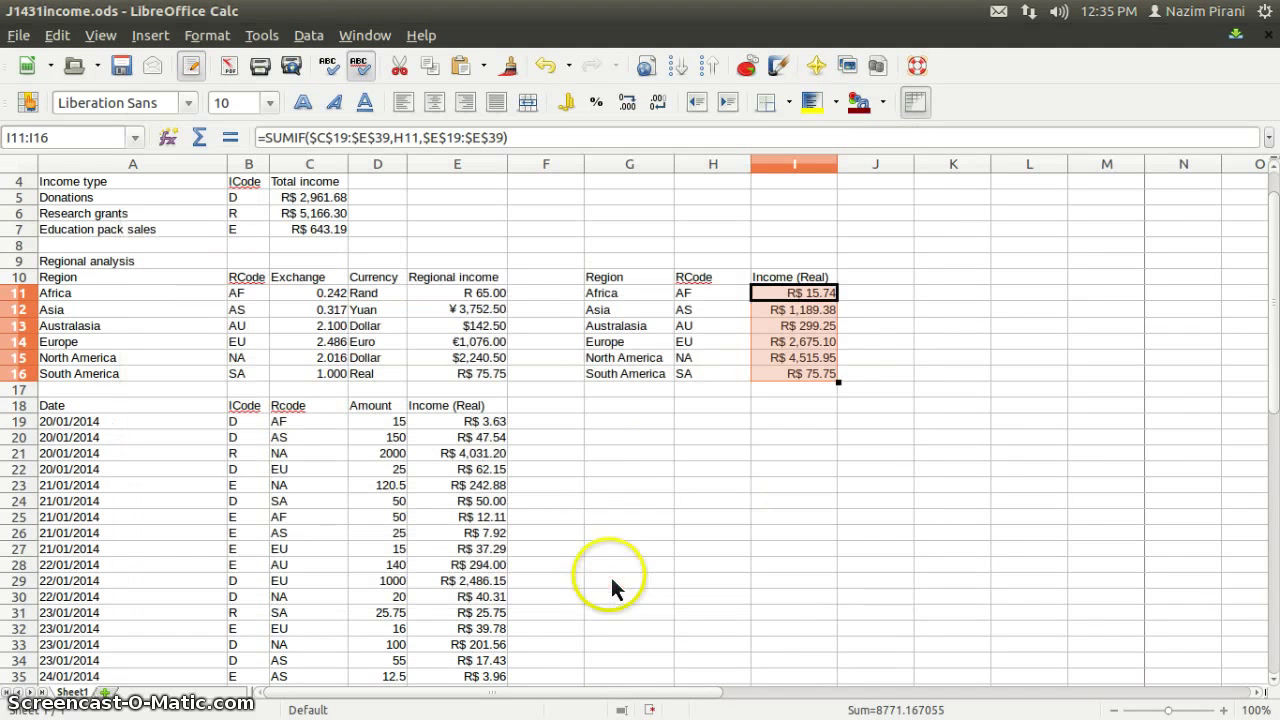
left_click(784, 408)
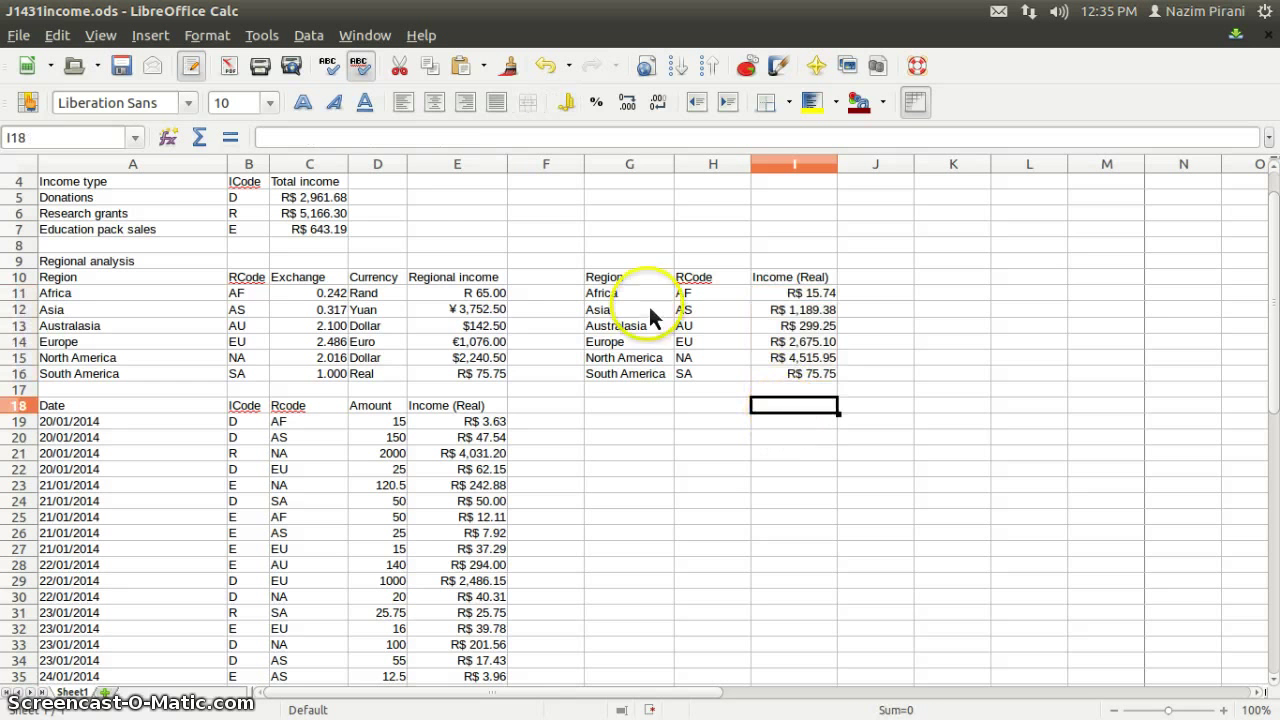
left_click(120, 67)
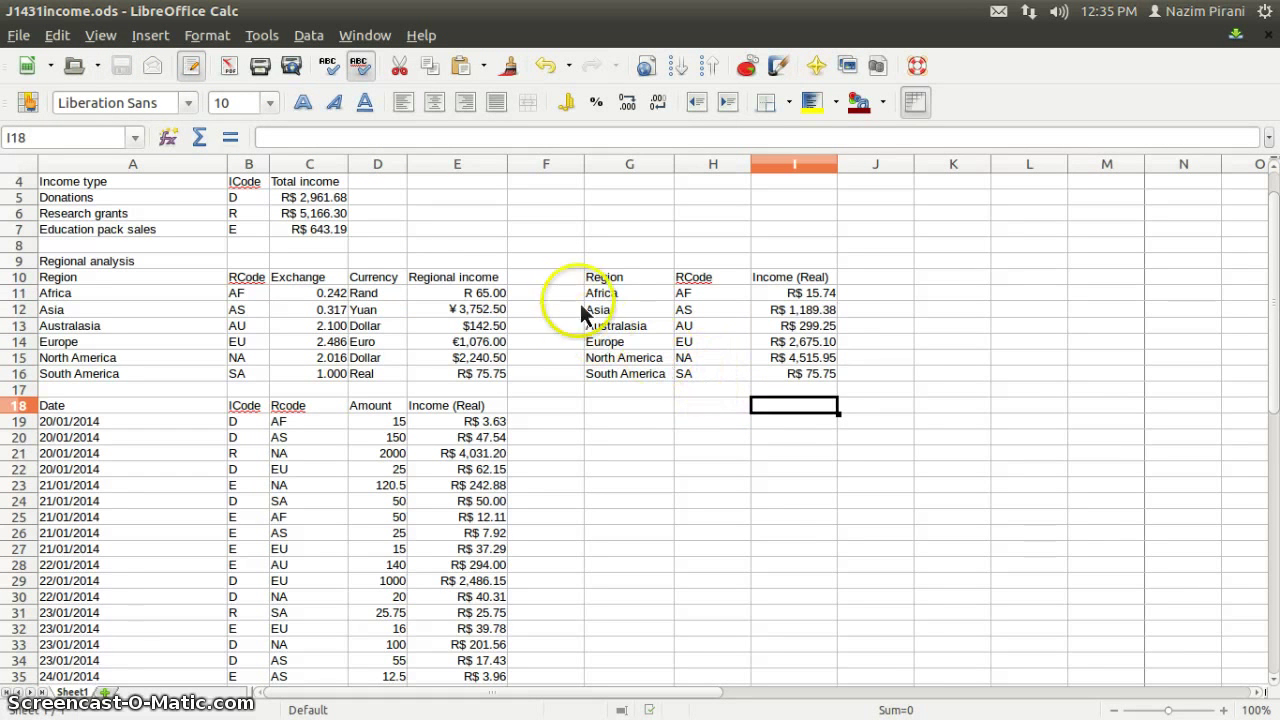
- Compare Africa's region code, currency and regional income in row 11 with its Income (Real) entry in the new block
left_click_drag(592, 293, 774, 296)
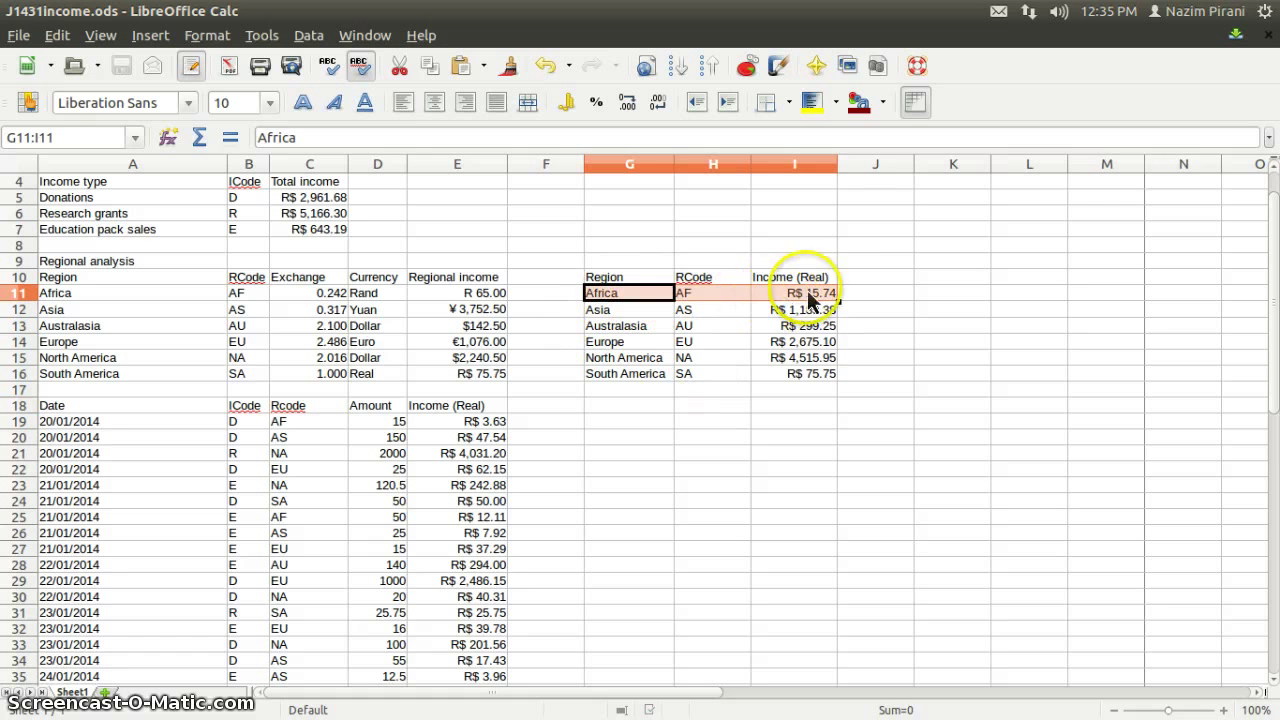
left_click_drag(245, 293, 457, 308)
left_click(440, 292)
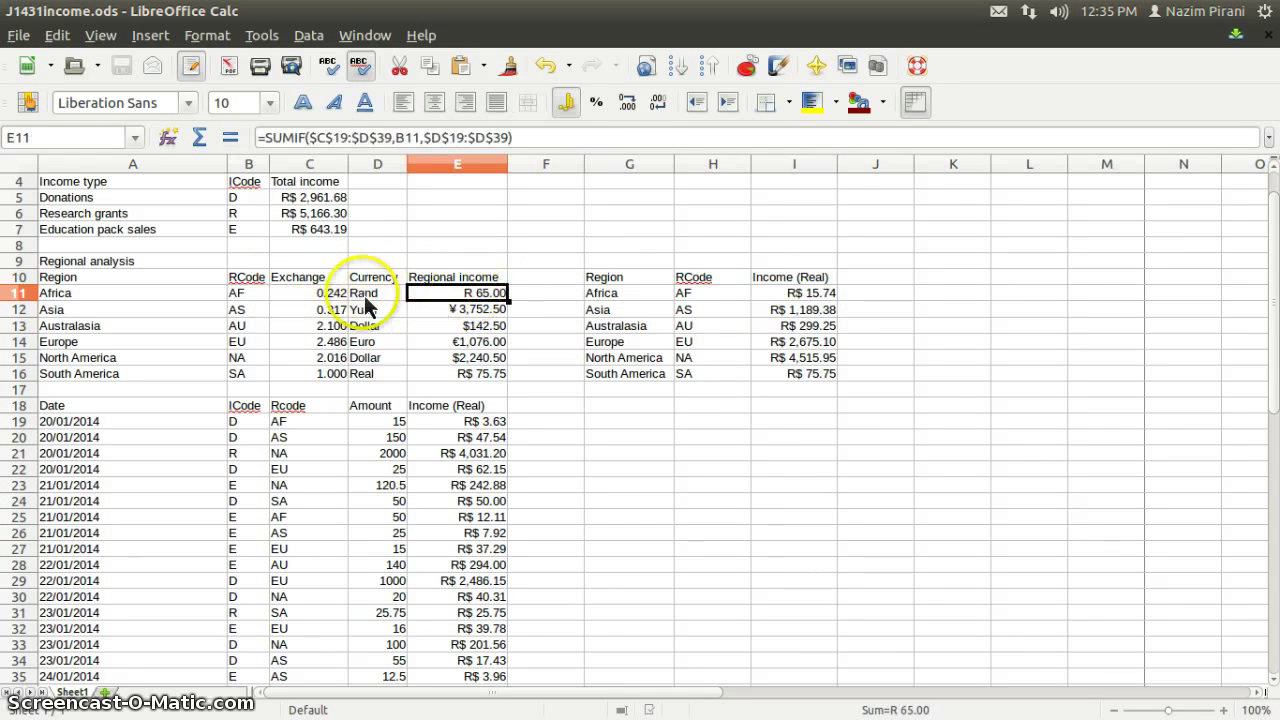
left_click(372, 293)
left_click(438, 294)
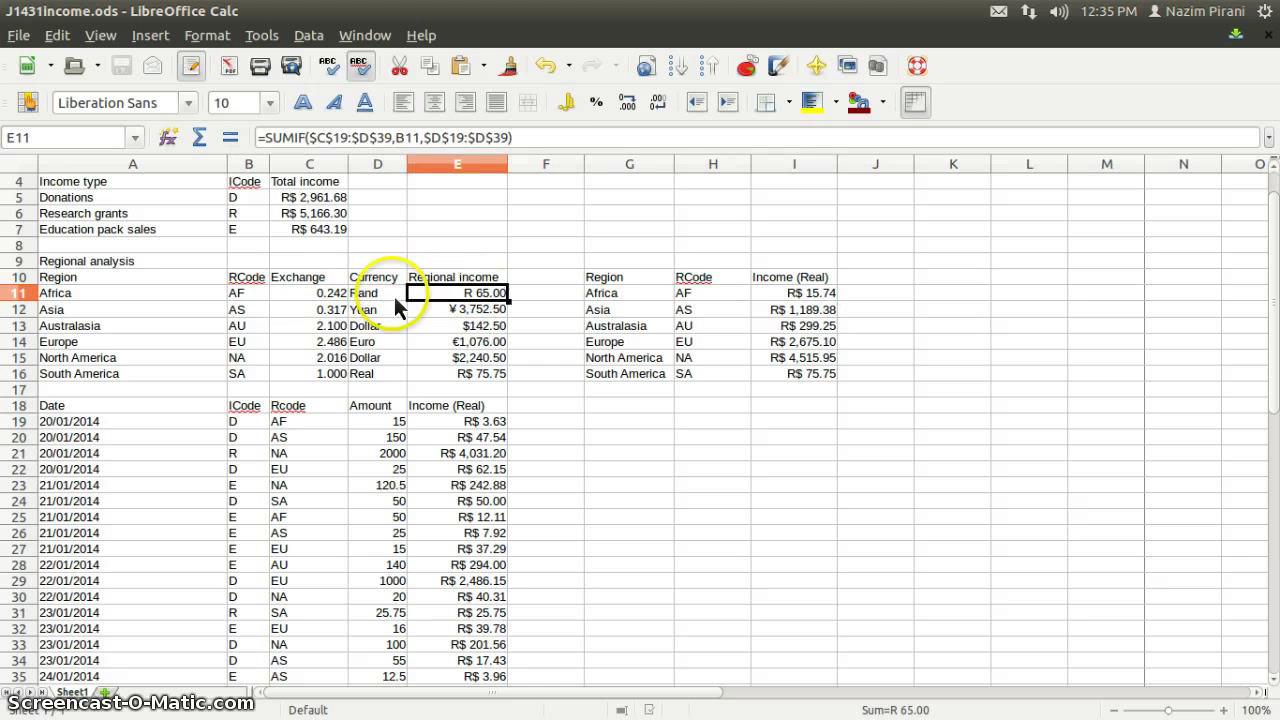
left_click(245, 293)
left_click(490, 300)
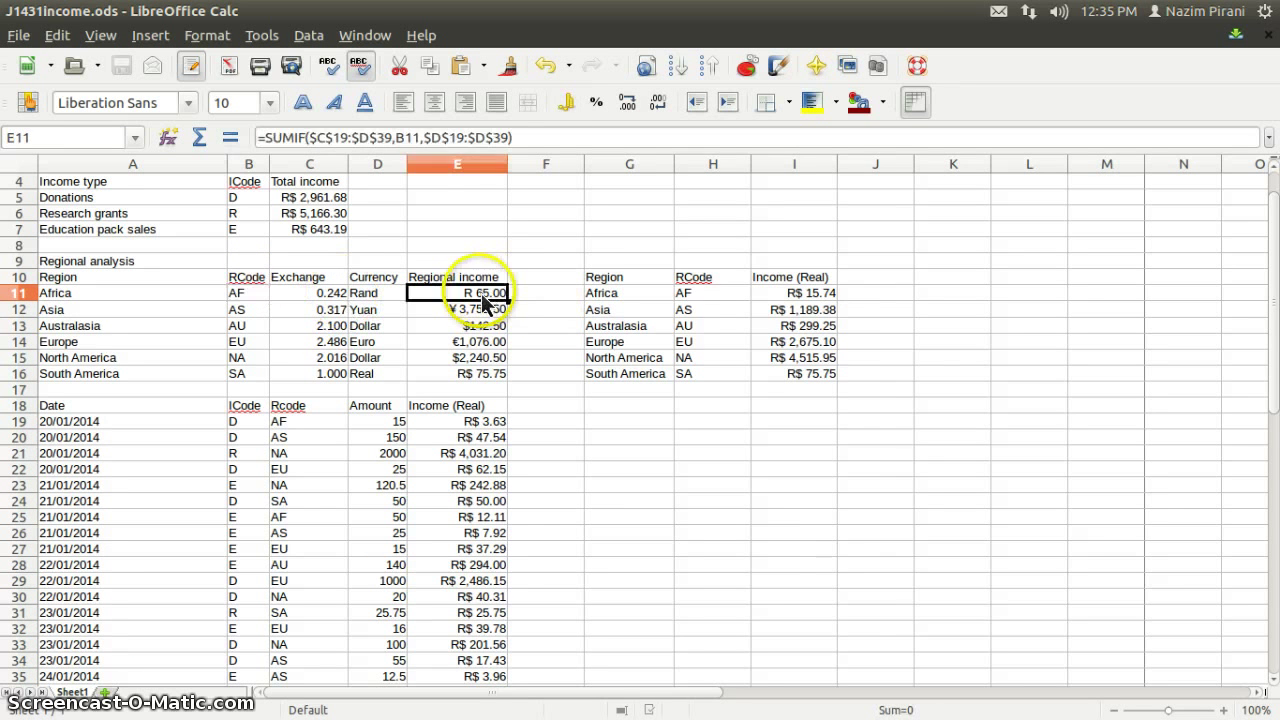
left_click(684, 296)
left_click(775, 296)
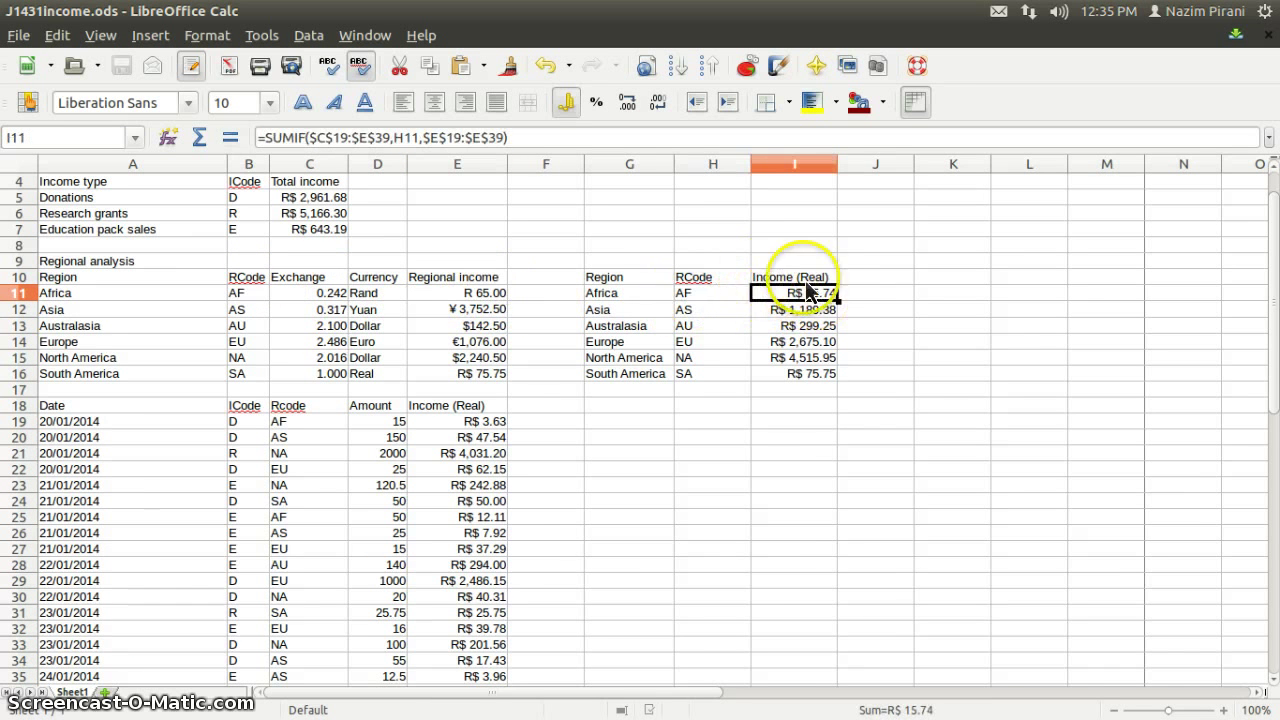
left_click(787, 485)
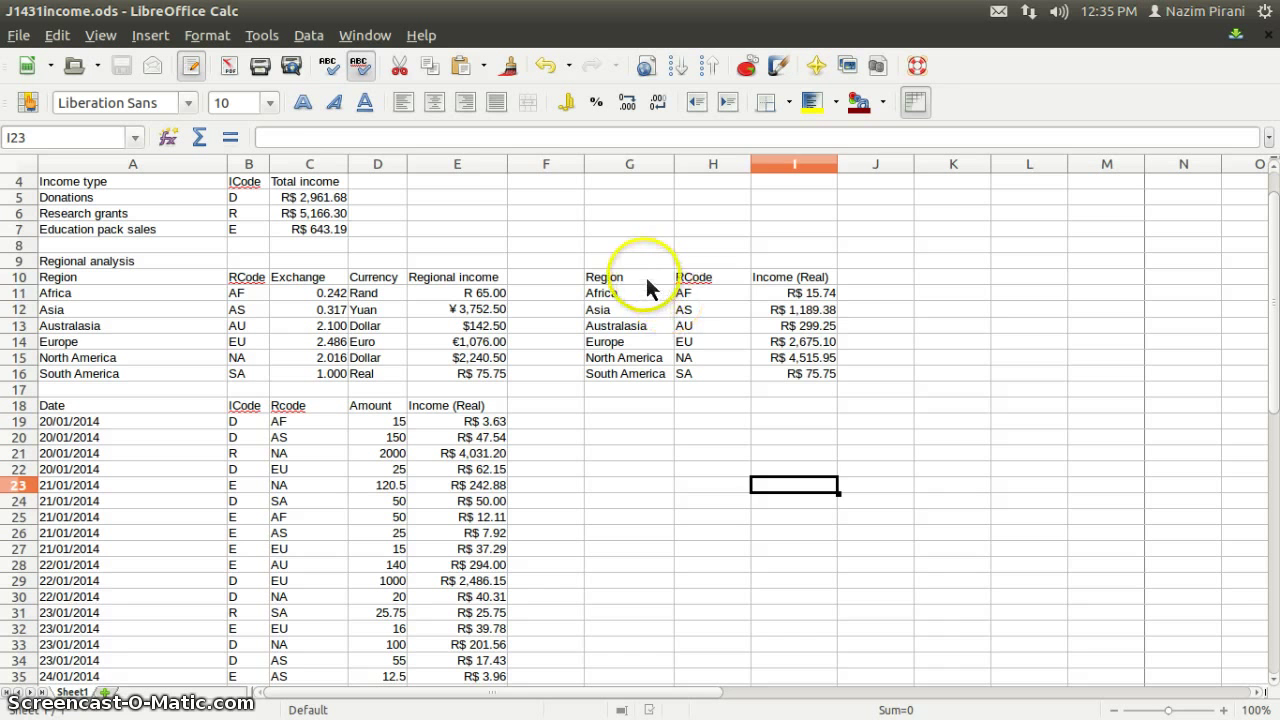
- Start inserting a chart based on the regional income data in G10:I16
left_click_drag(645, 280, 800, 376)
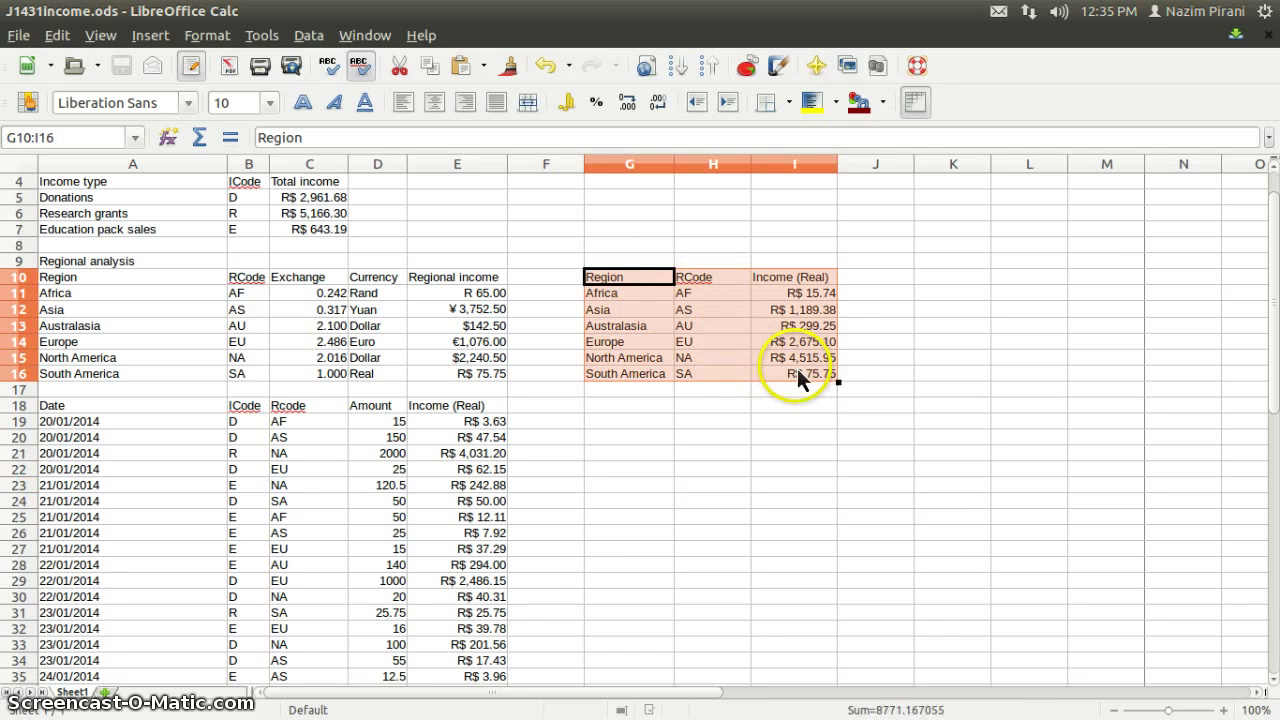
left_click(150, 35)
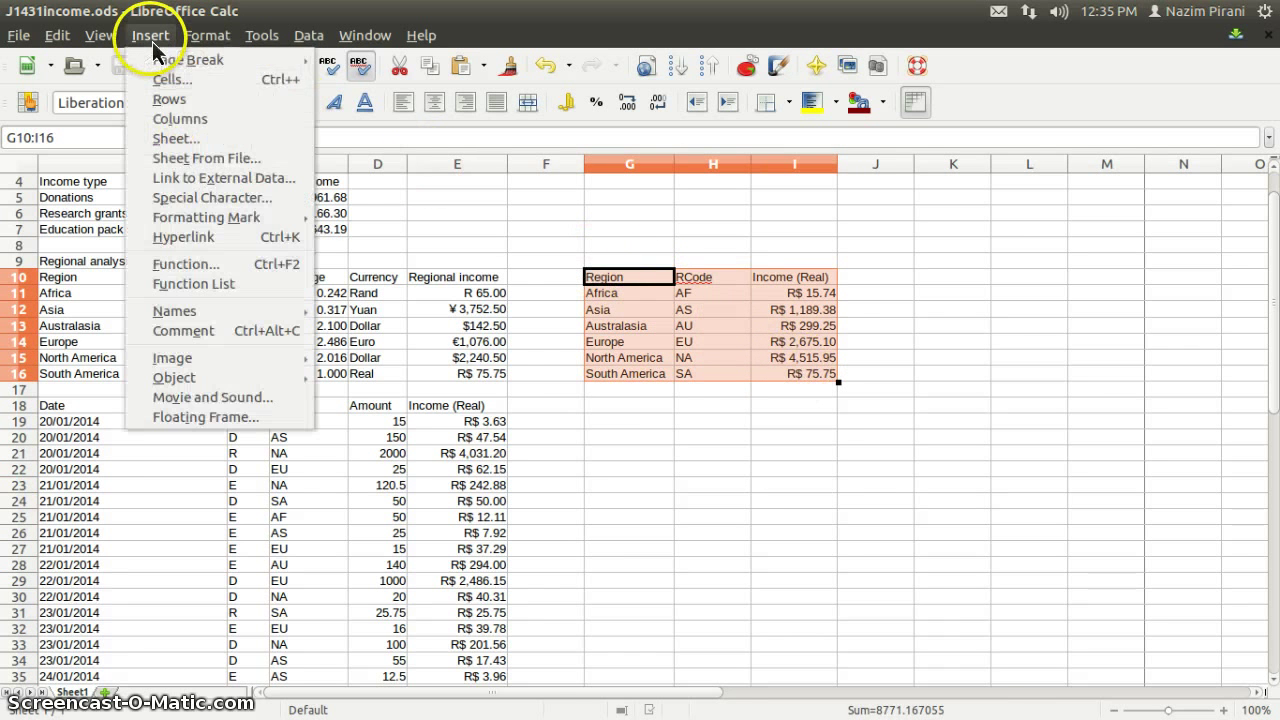
mouse_move(180, 385)
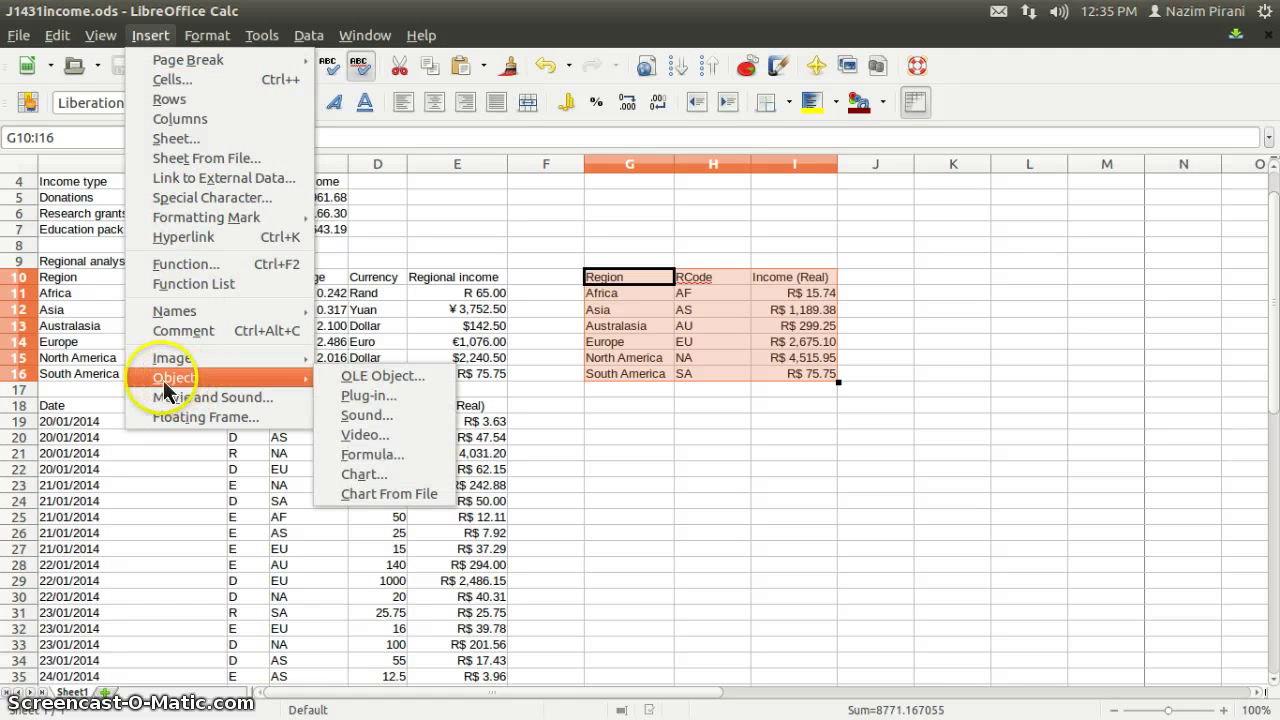
left_click(376, 478)
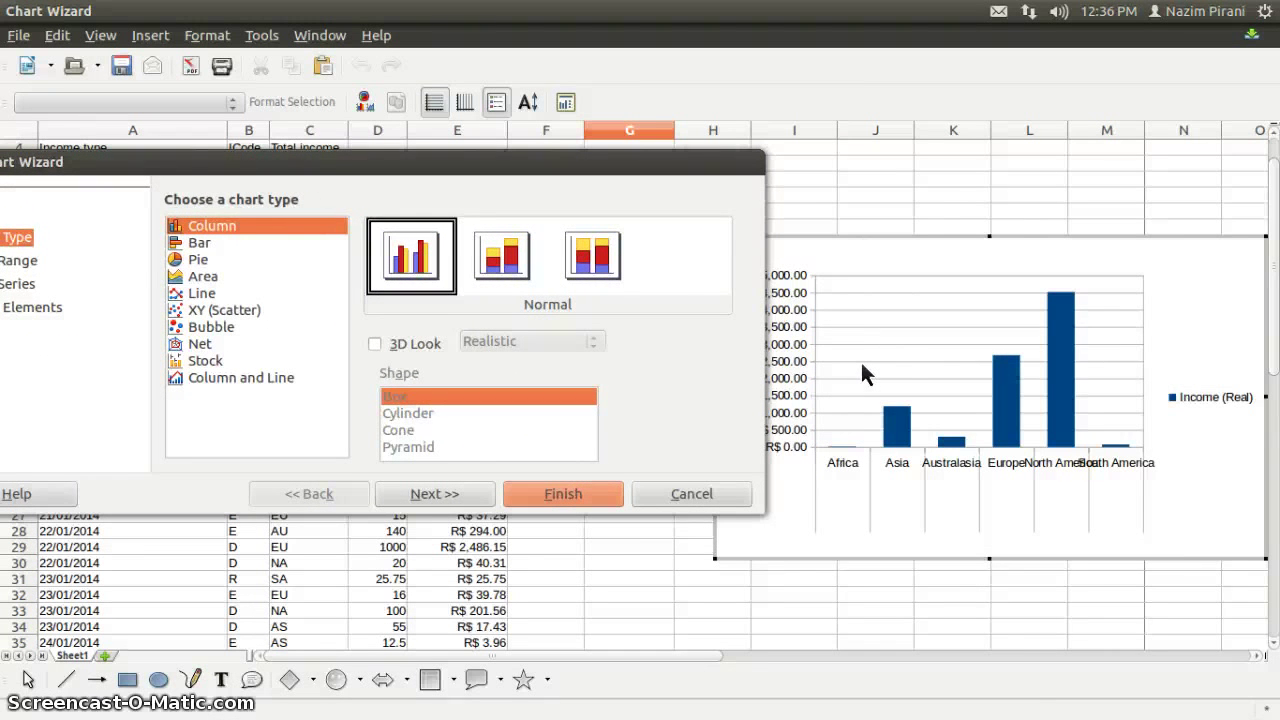
- Set the chart type to a Normal pie chart with the Realistic 3D look
left_click(357, 183)
key("Down")
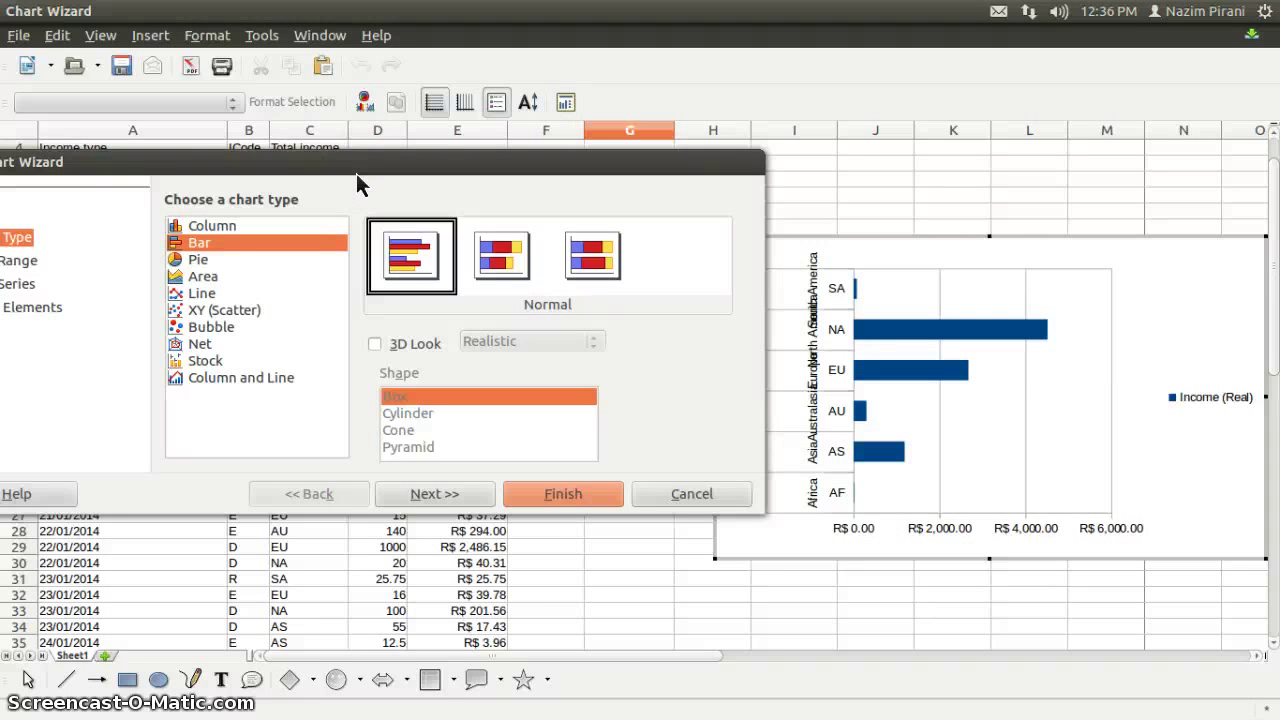
left_click(200, 261)
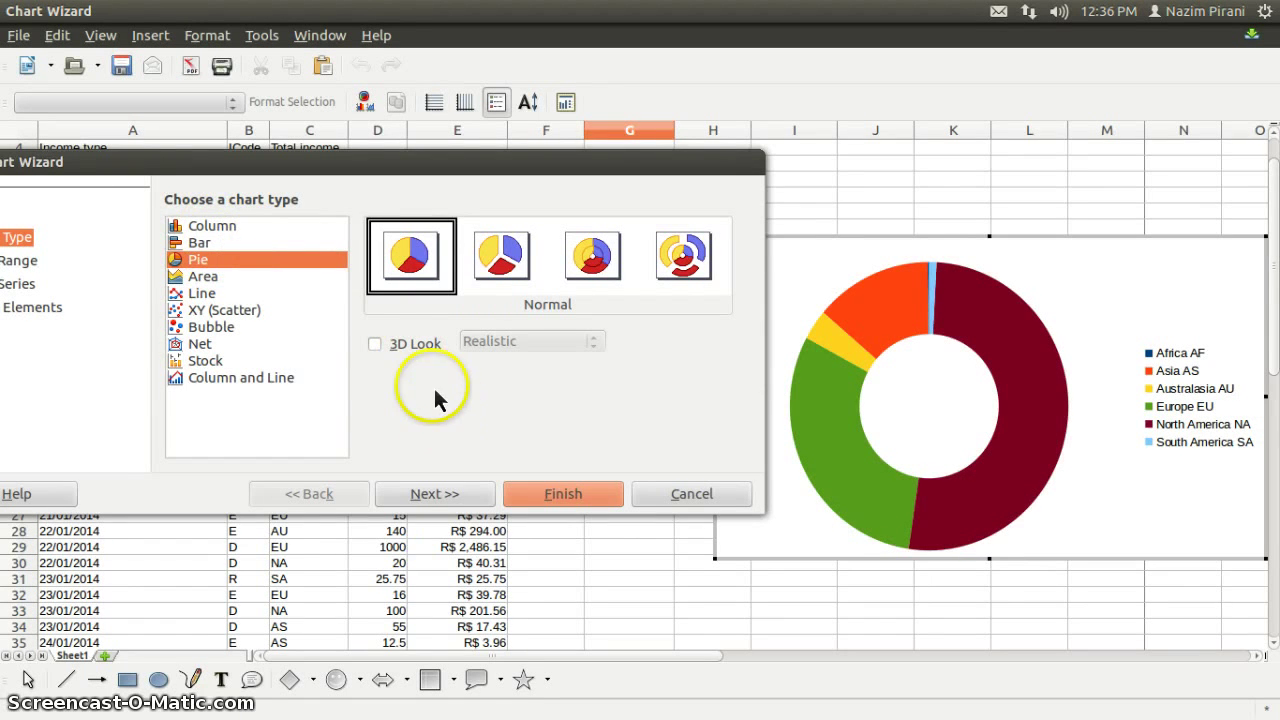
left_click(376, 346)
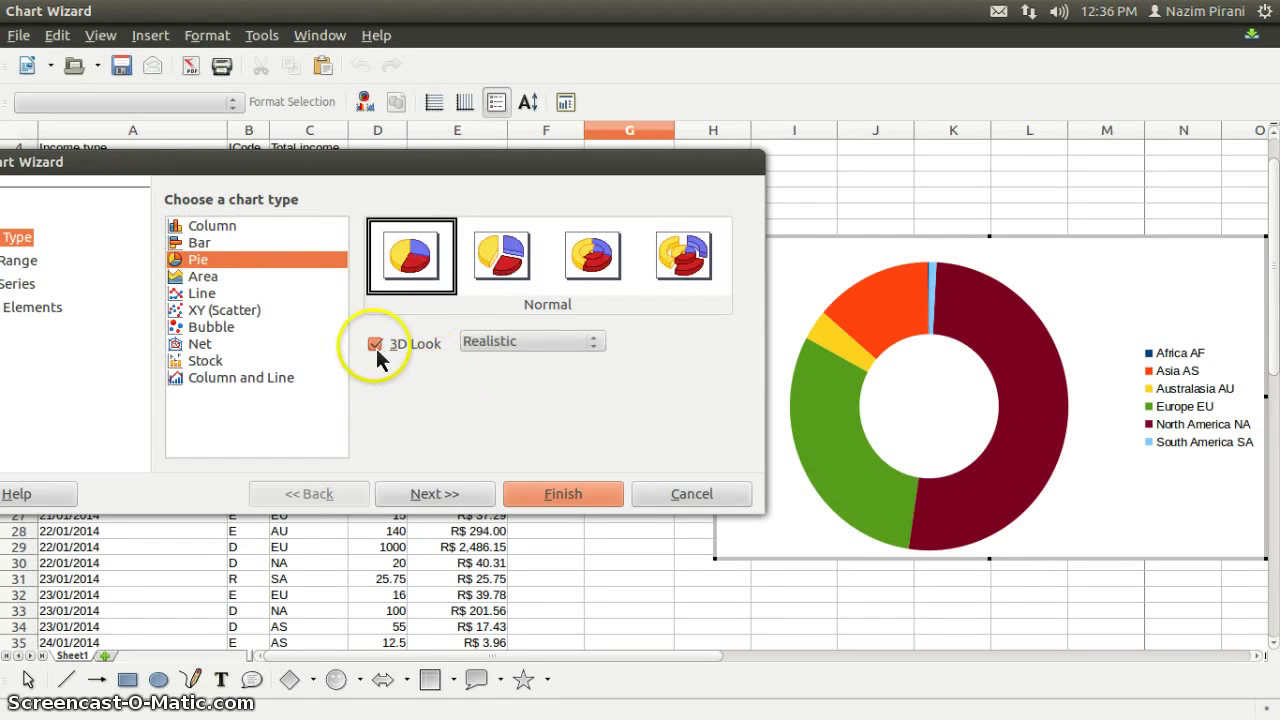
left_click(485, 275)
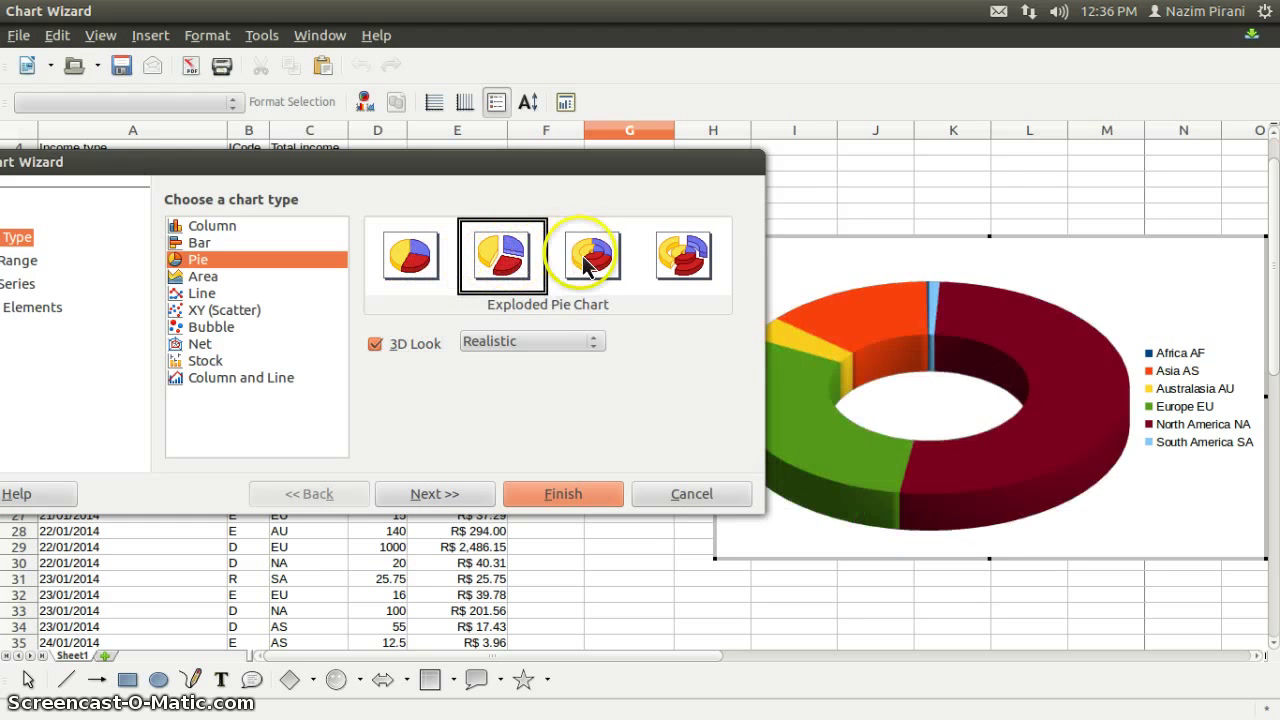
left_click(416, 258)
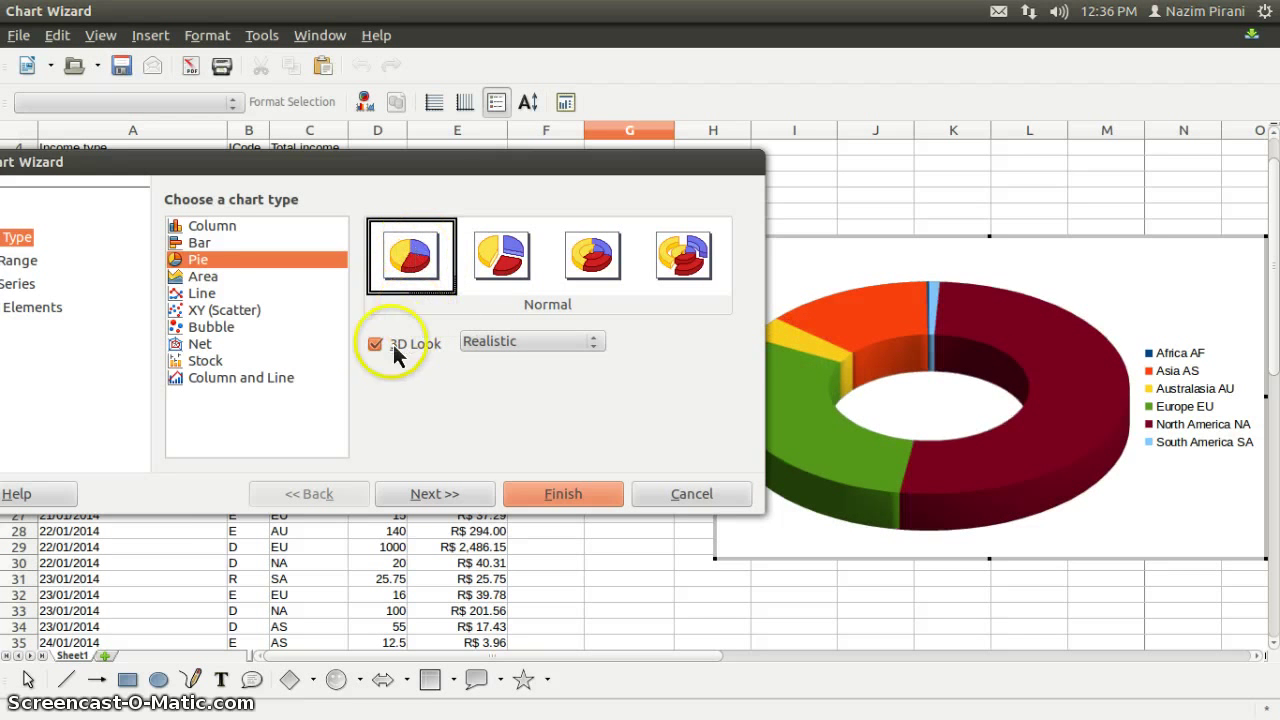
left_click(555, 492)
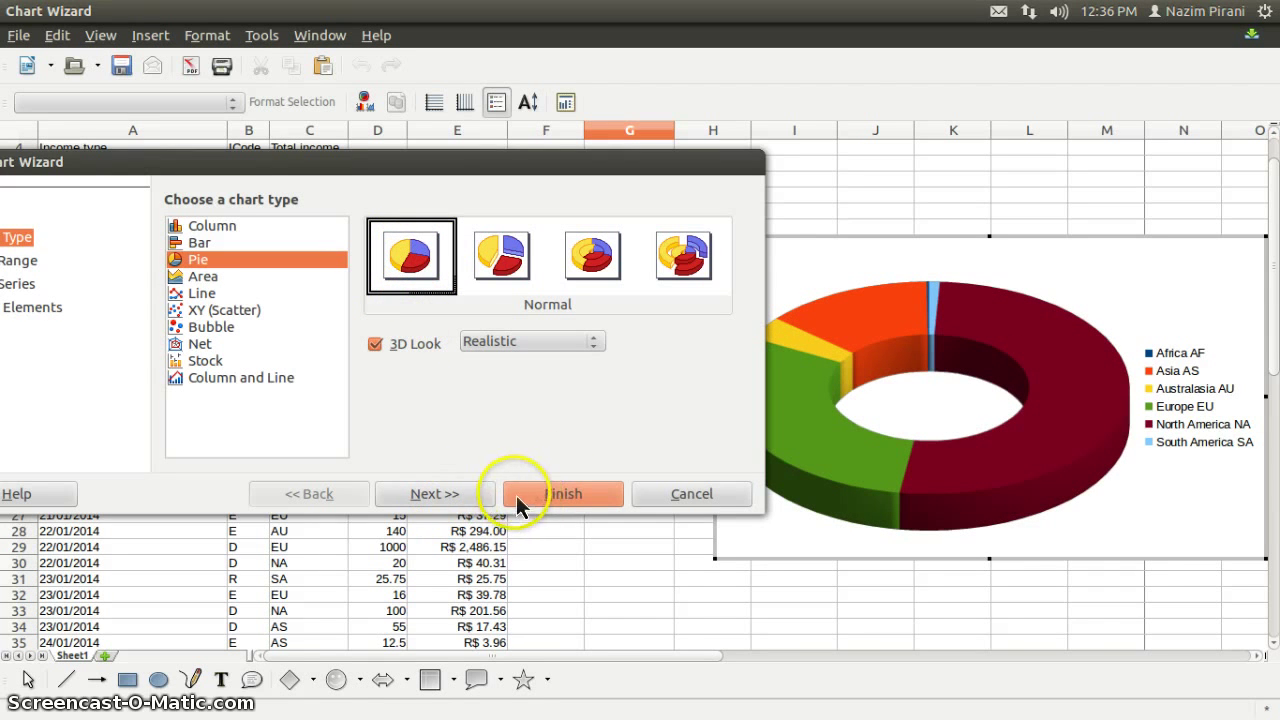
- Keep the default data range and series, title the chart "Regional Income Comparision", and finish creating it
left_click(455, 494)
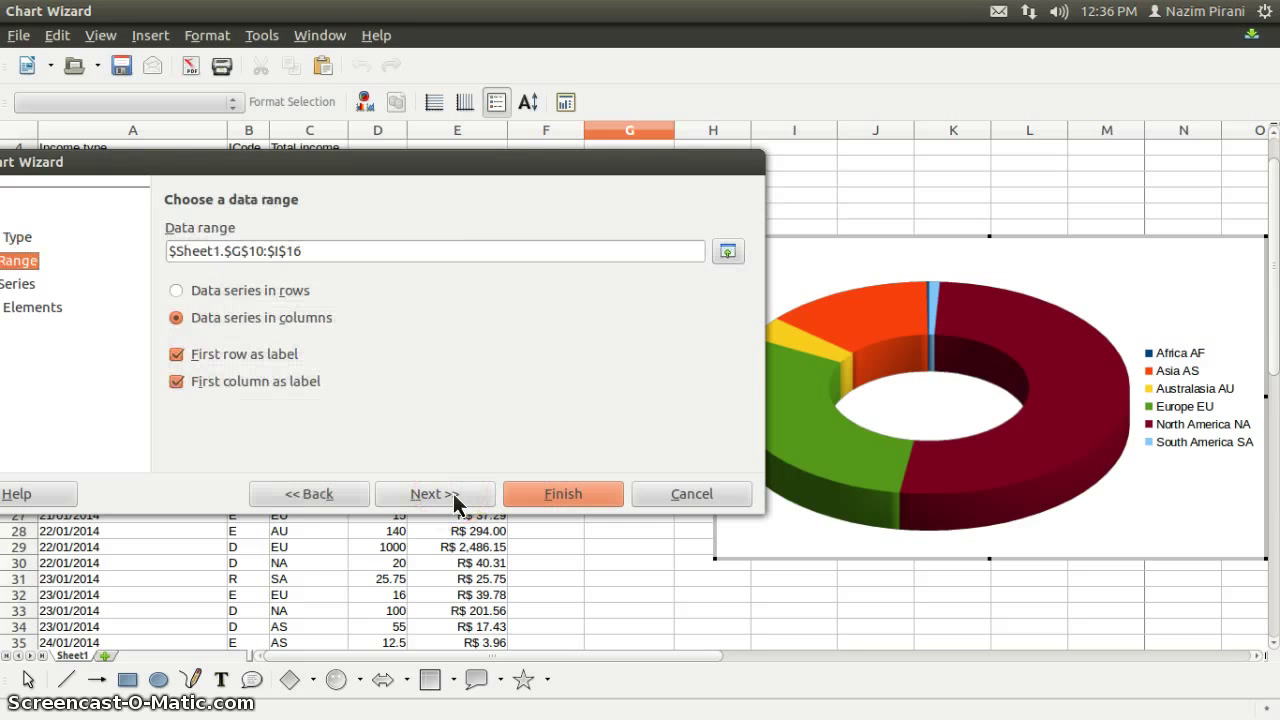
left_click(455, 494)
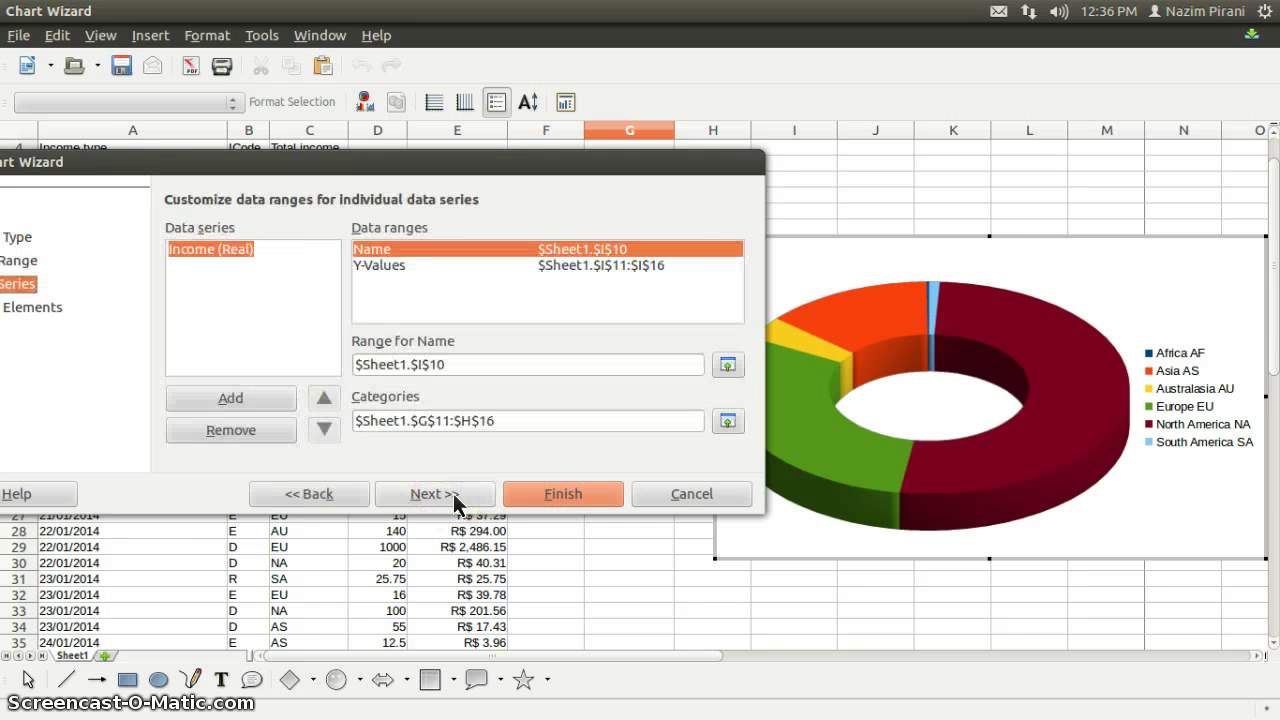
left_click(455, 494)
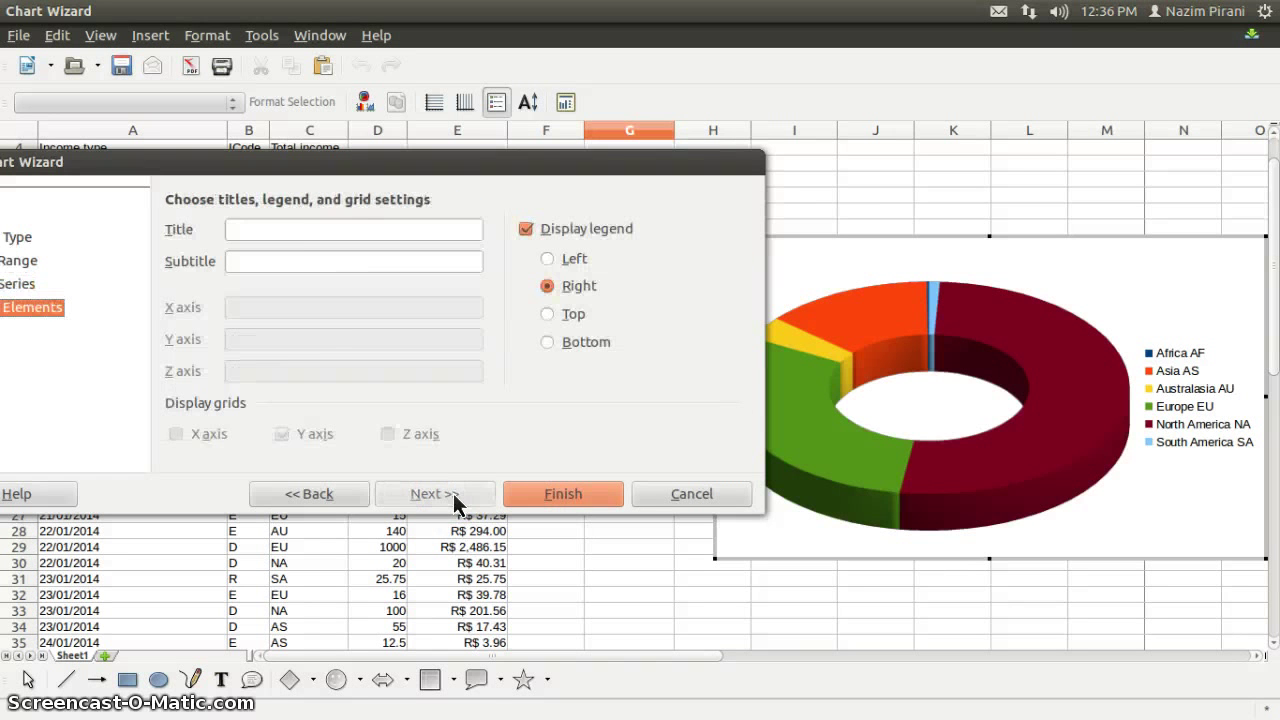
left_click(281, 233)
type("Regional")
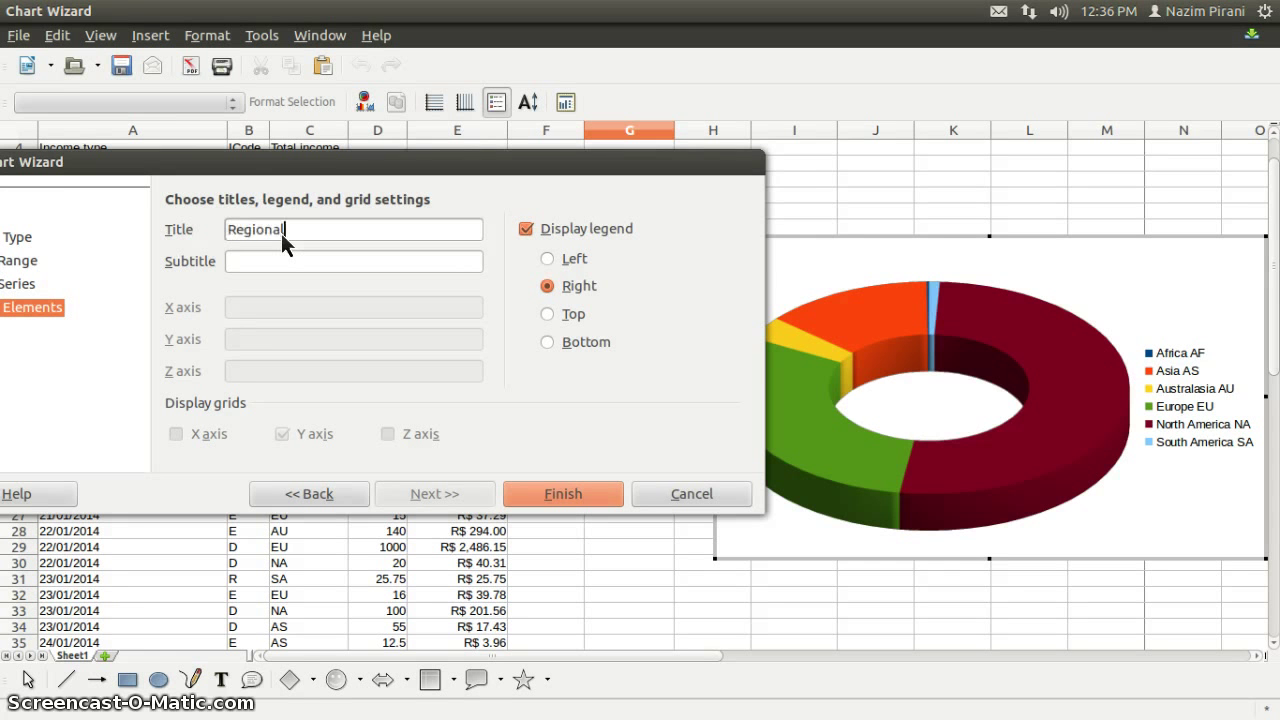
type(" Income Comparision")
left_click(544, 498)
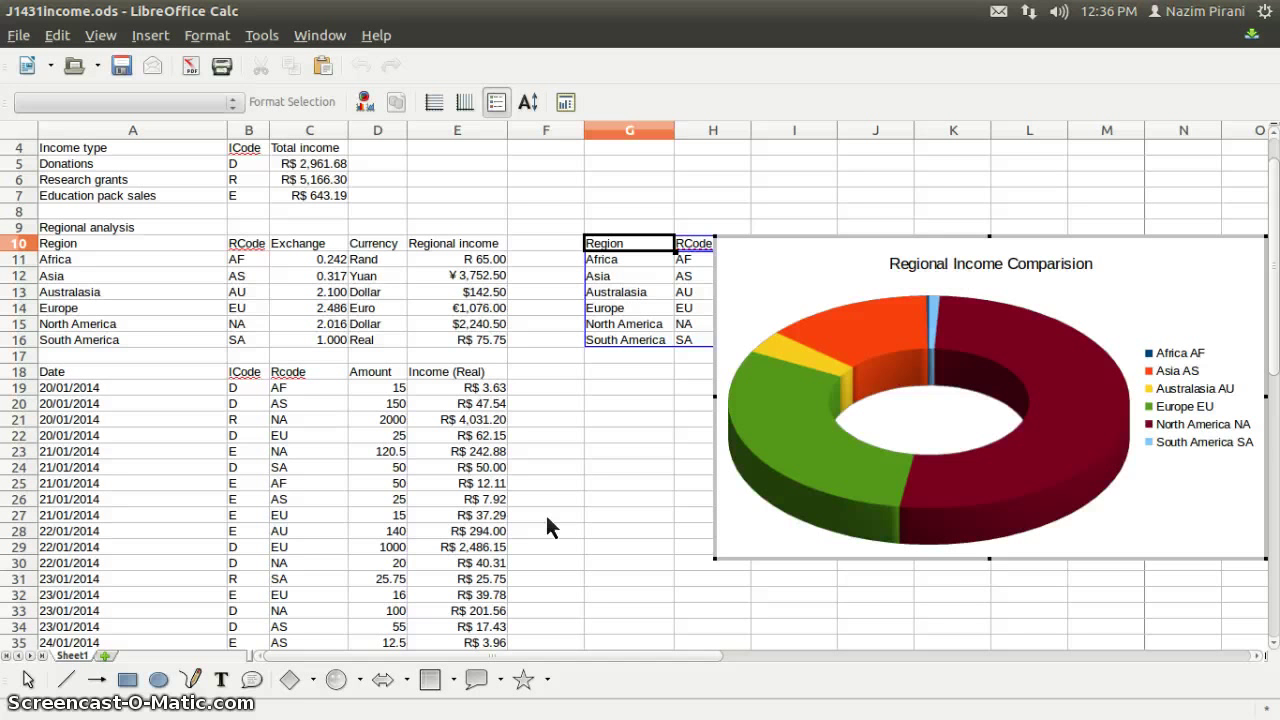
- Move the chart below the G10:I16 regional income table so it starts at row 18, and deselect it
left_click_drag(896, 240, 760, 378)
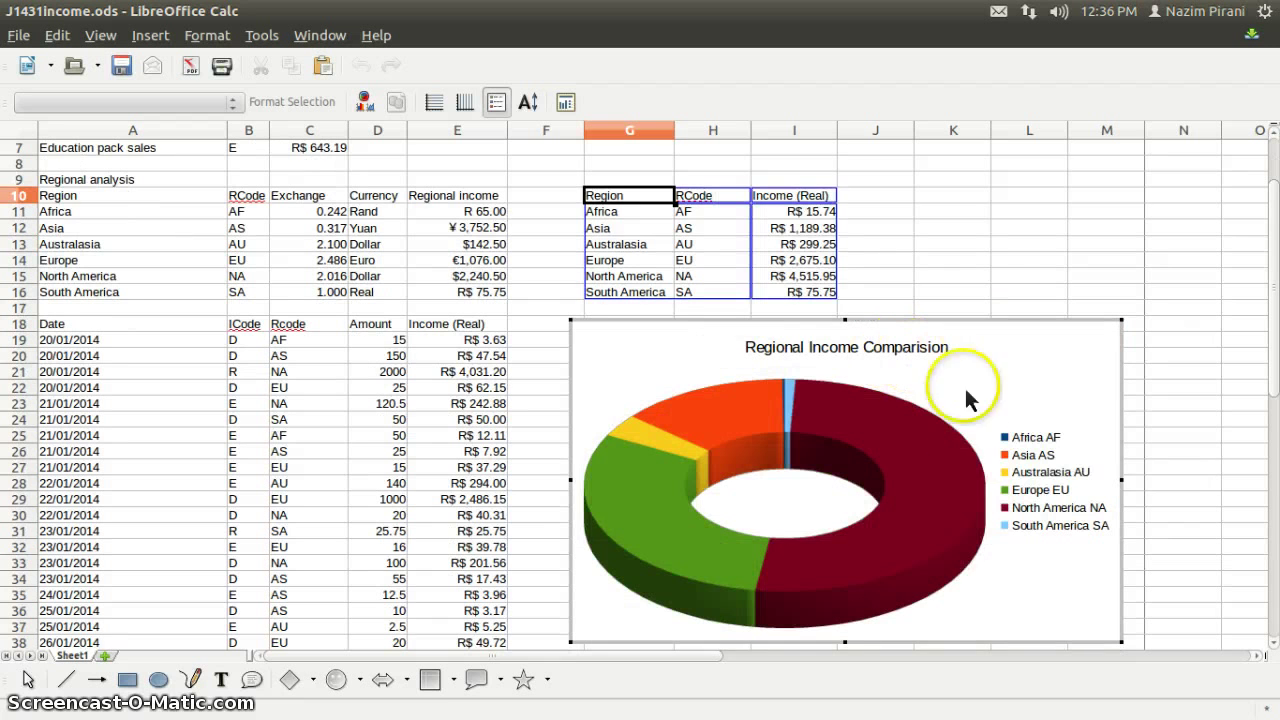
left_click(1007, 273)
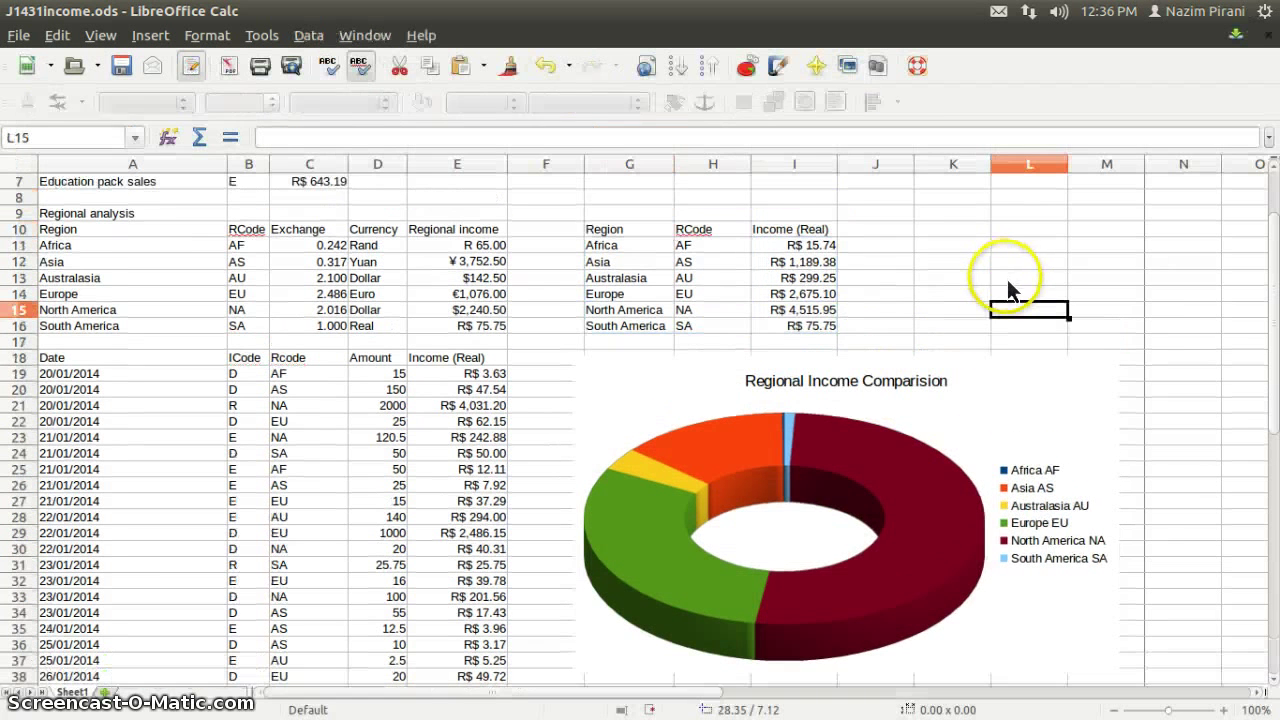
- Open the chart for editing and add data labels to its Income (Real) series
double_click(709, 397)
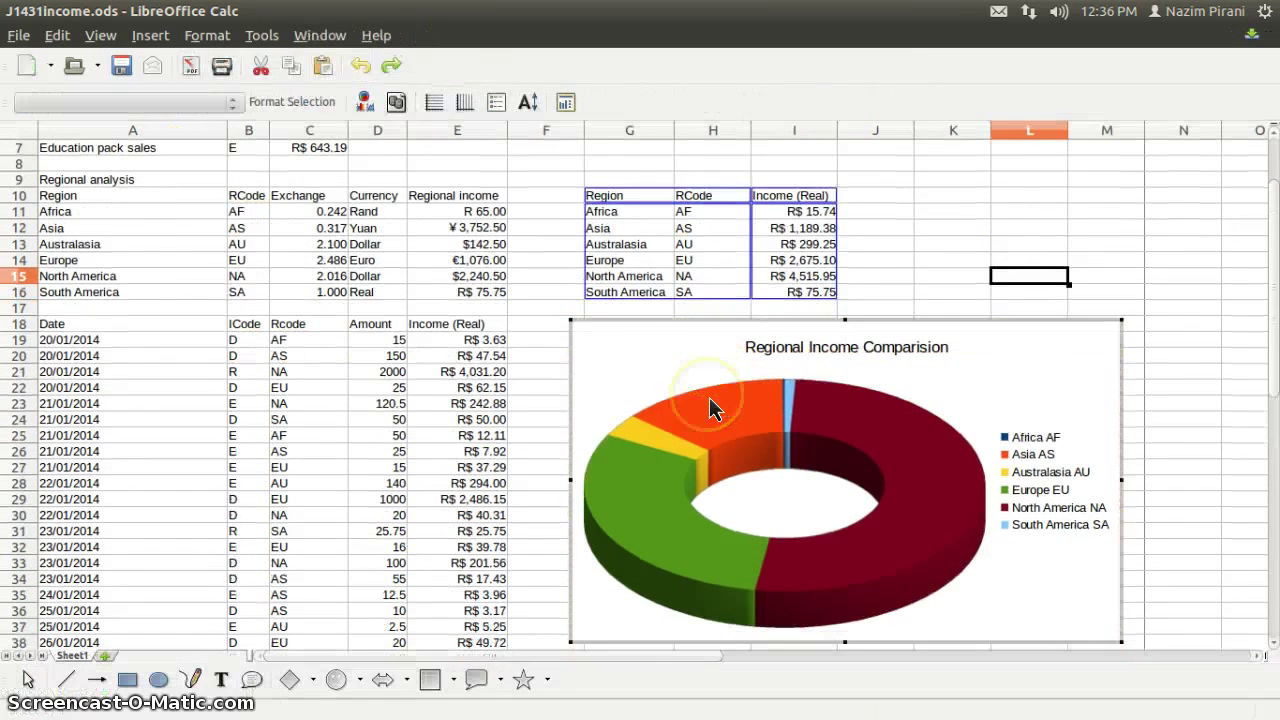
left_click(795, 437)
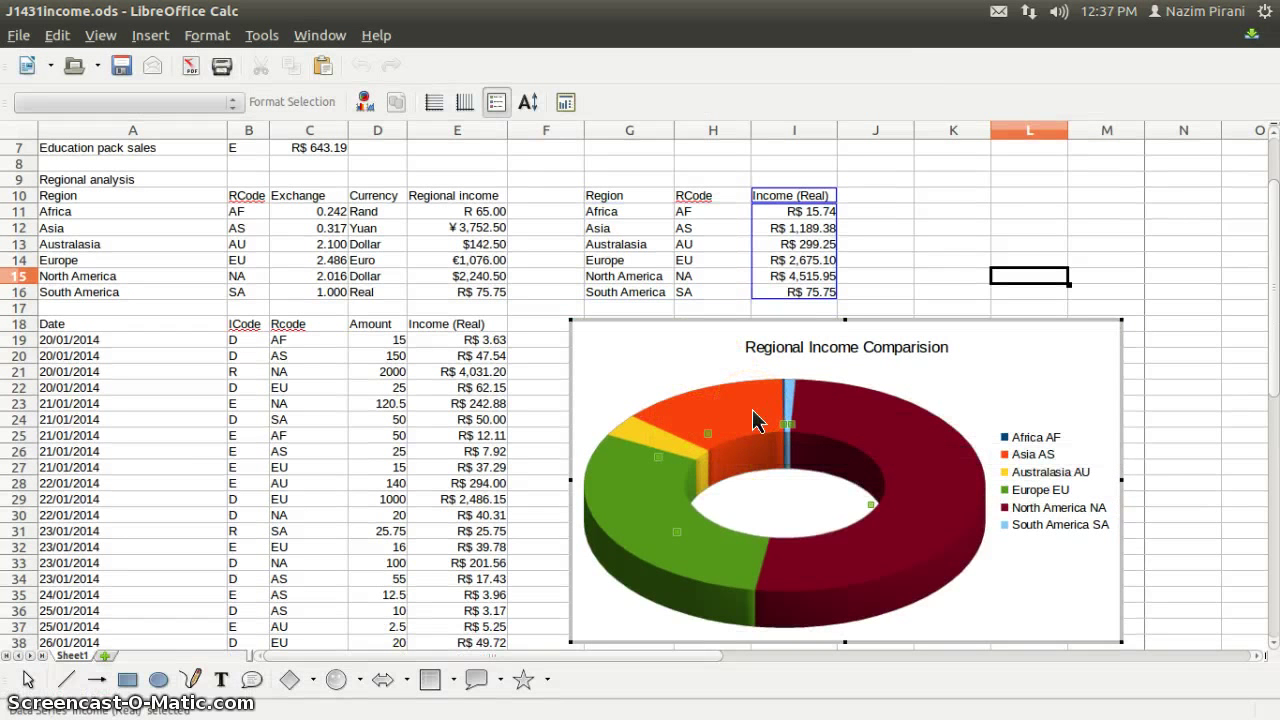
right_click(755, 421)
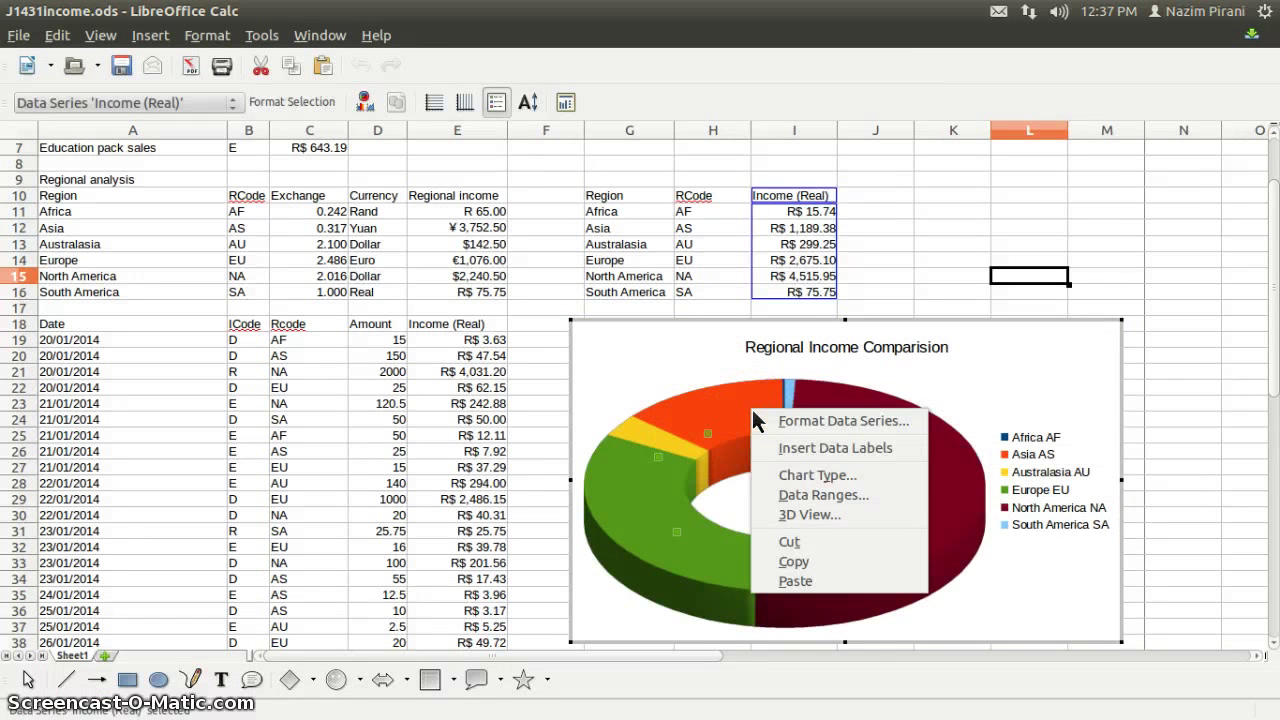
left_click(805, 450)
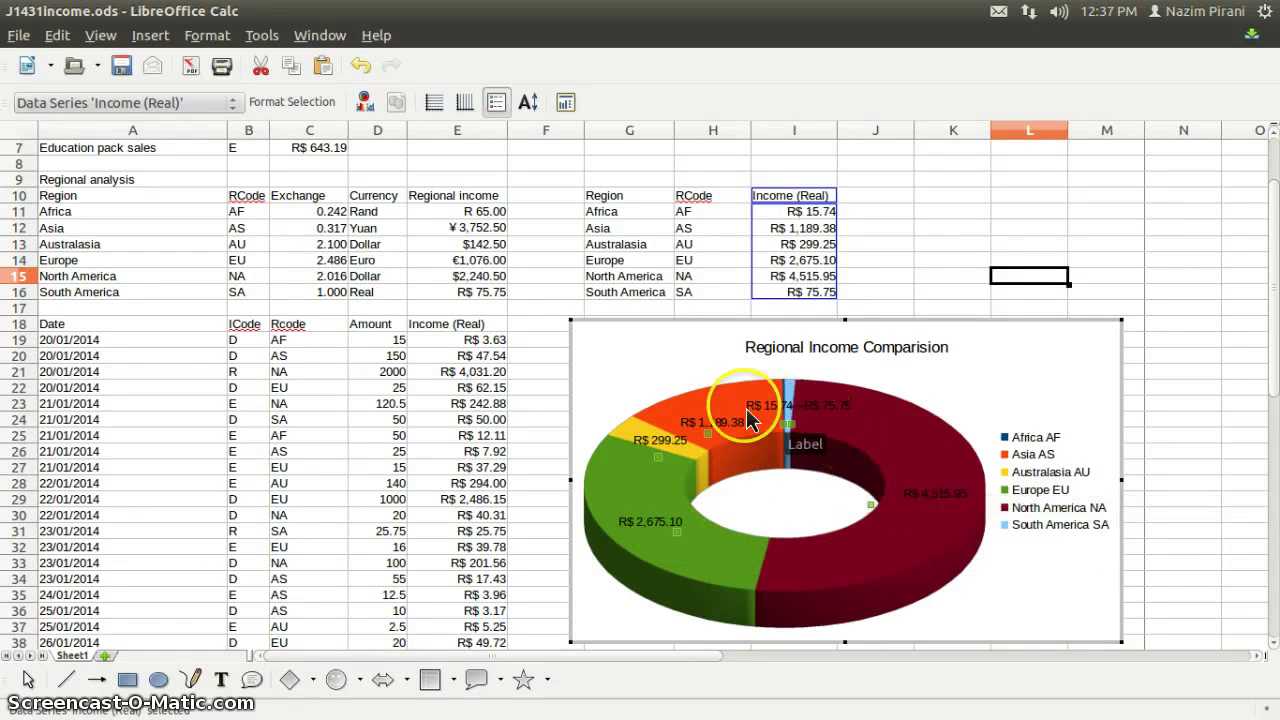
- Make the Income (Real) data labels show values as percentages instead of numbers
right_click(703, 433)
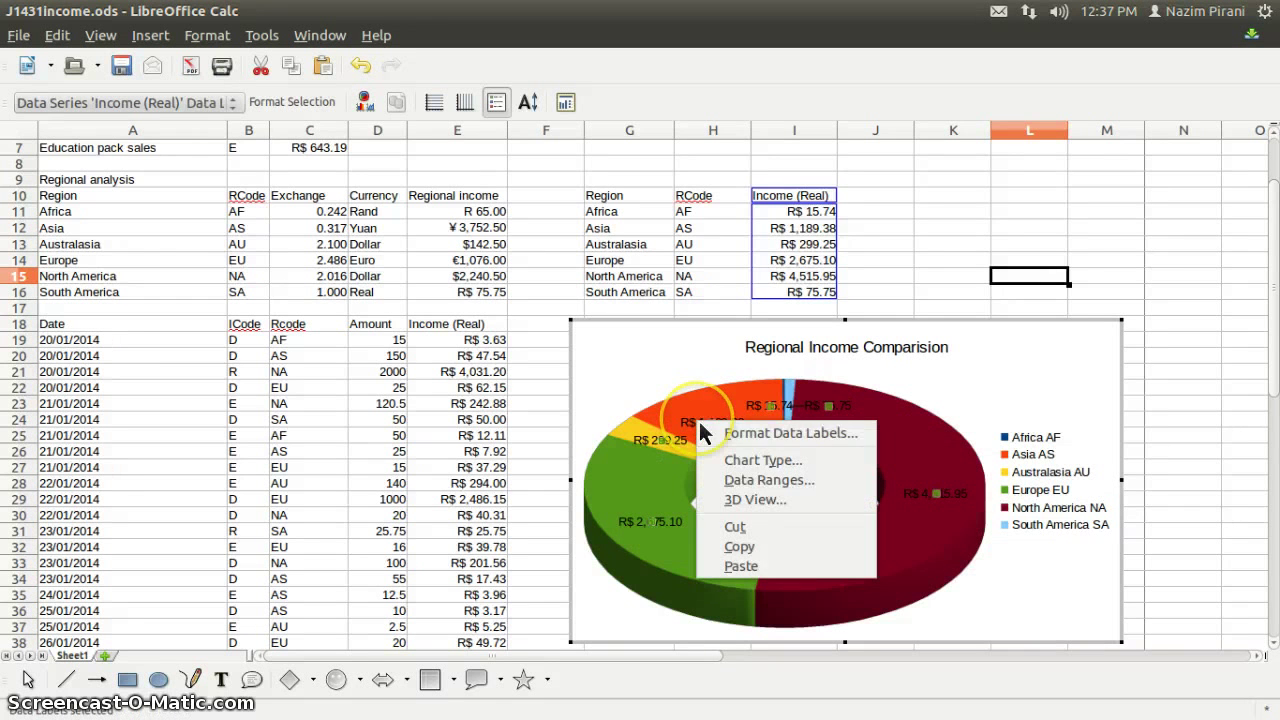
left_click(766, 434)
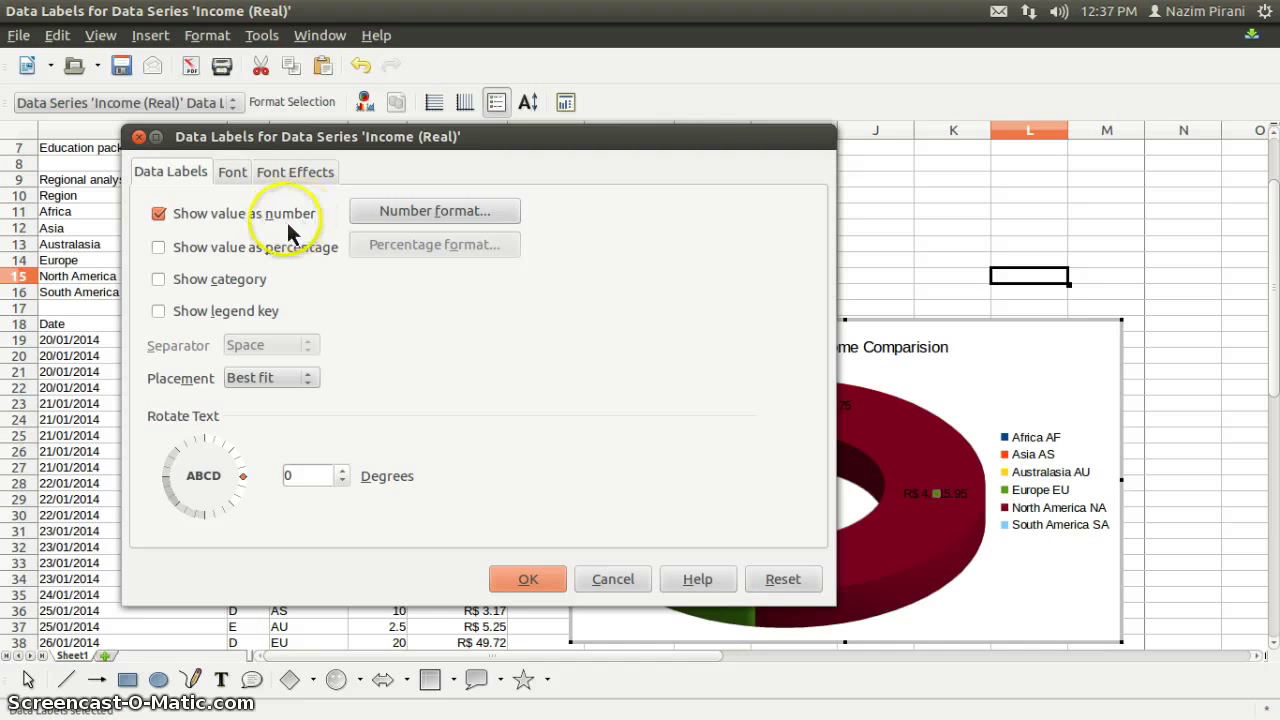
left_click(160, 248)
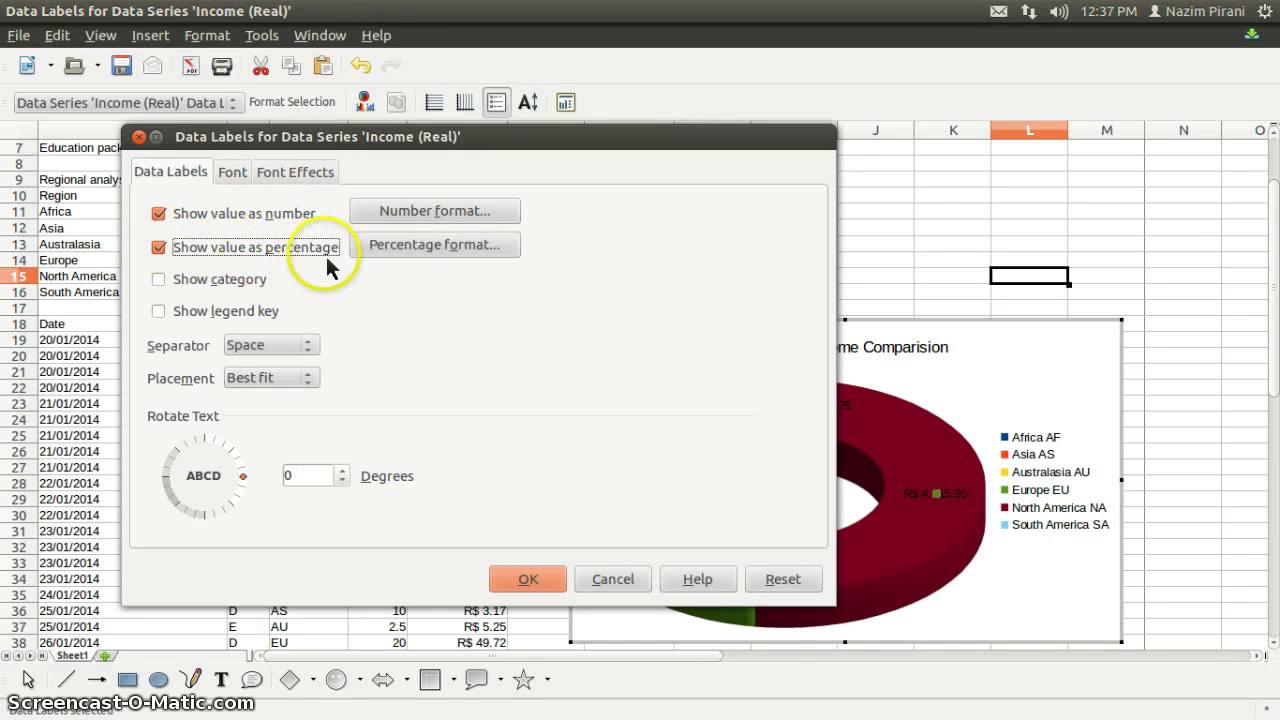
left_click(160, 218)
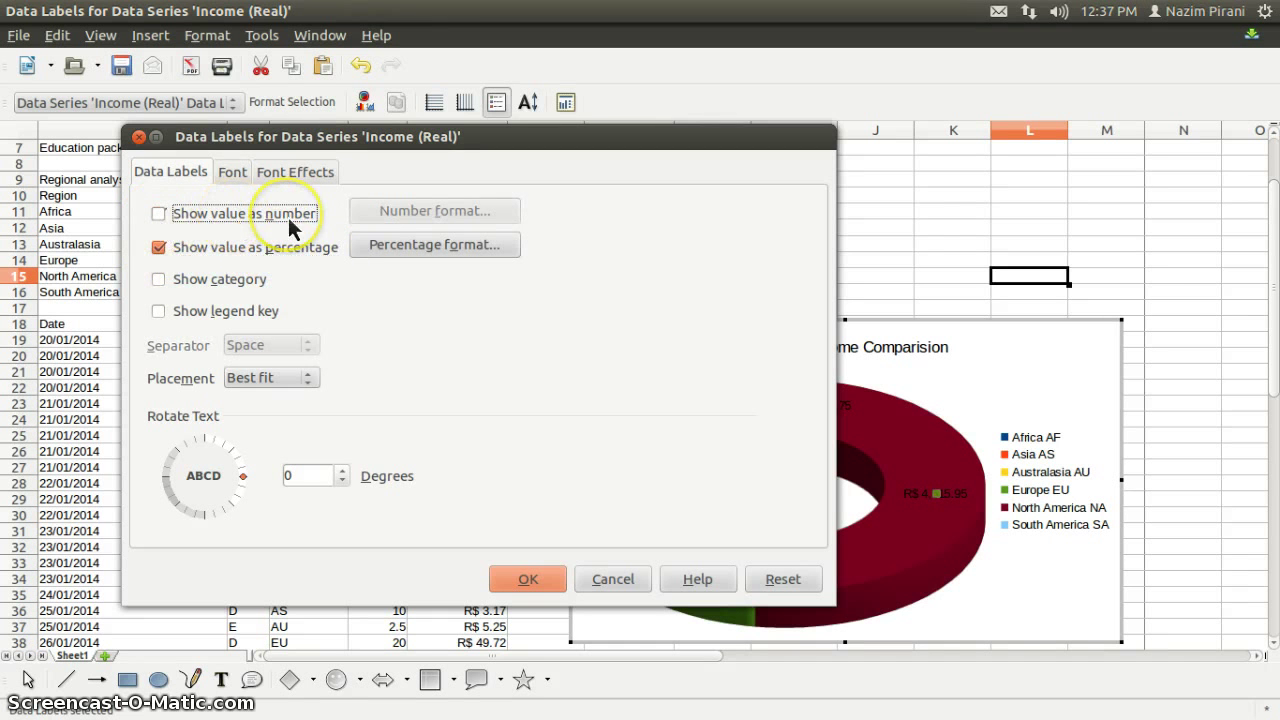
left_click(522, 580)
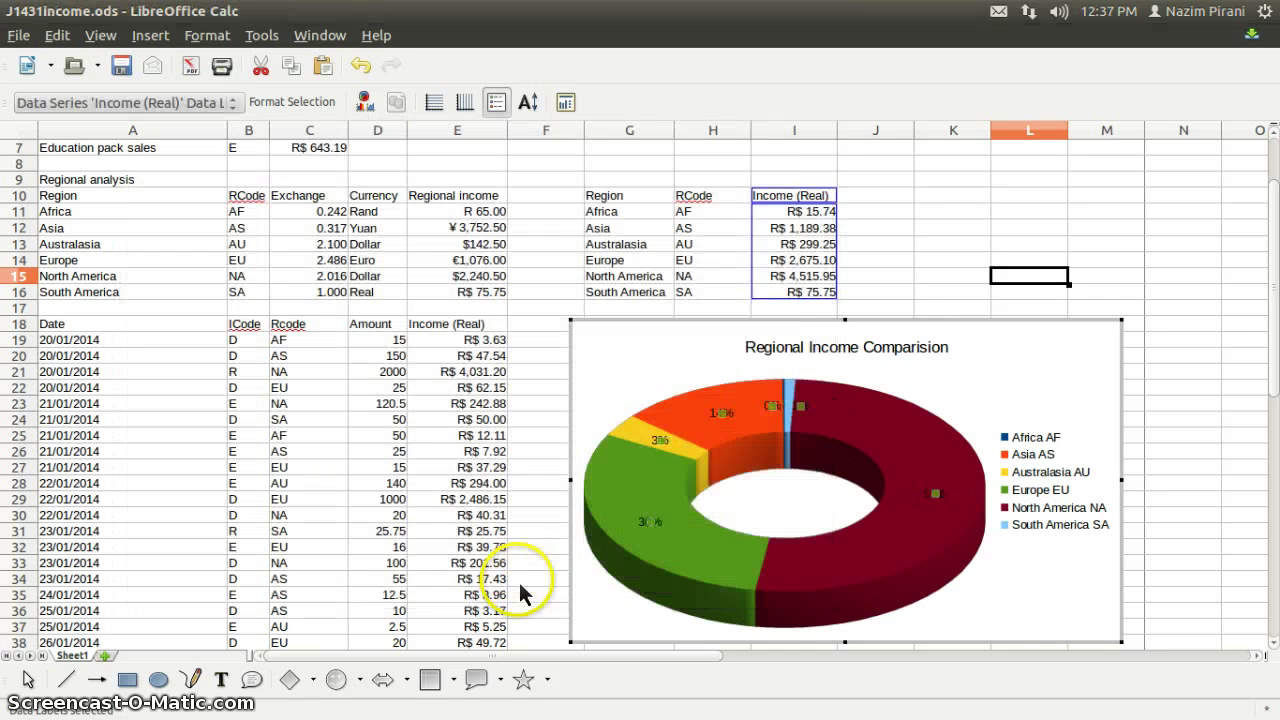
left_click(641, 365)
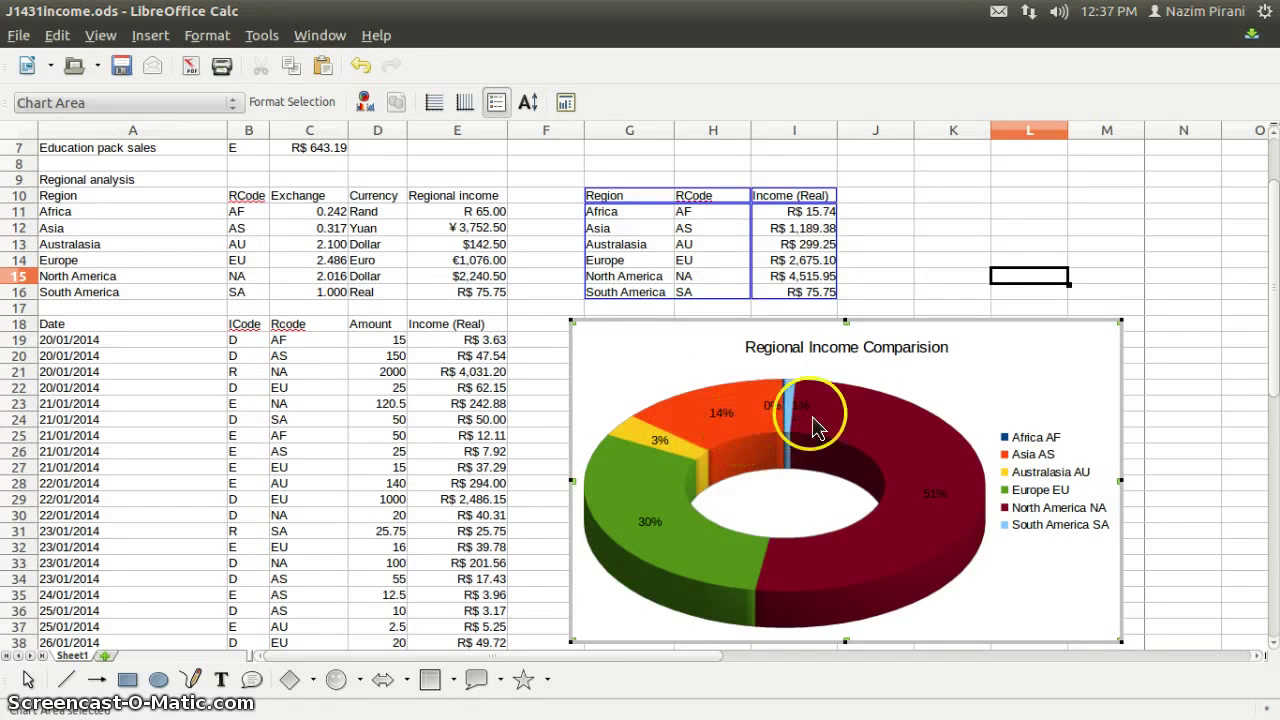
- Format the percentage data labels with two decimal places (0.00%) instead of using the source format
right_click(650, 530)
left_click(686, 535)
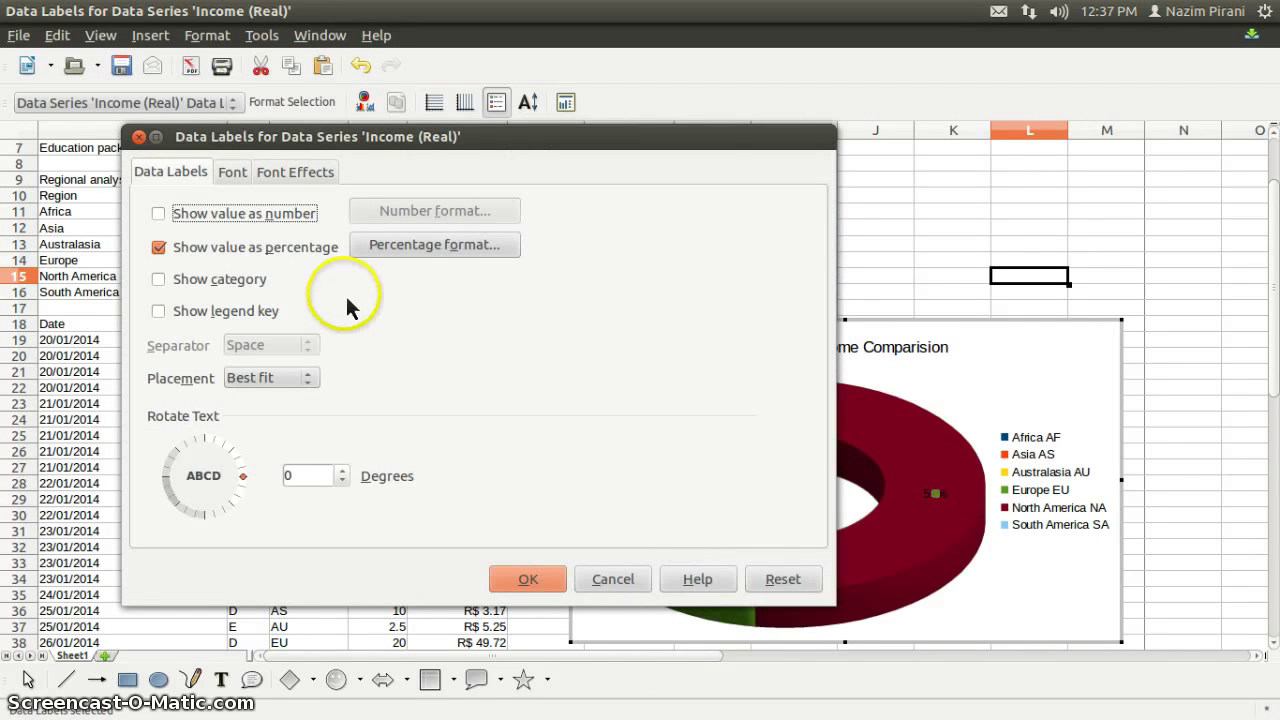
left_click(420, 245)
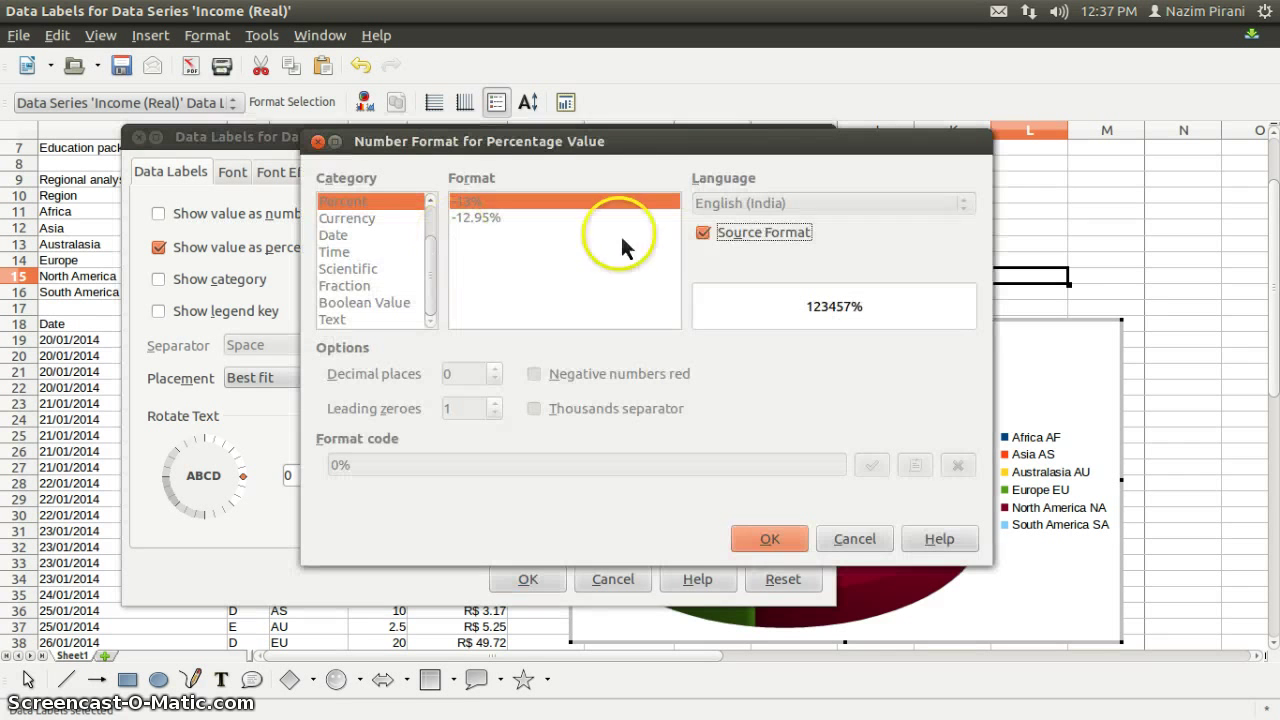
left_click(705, 233)
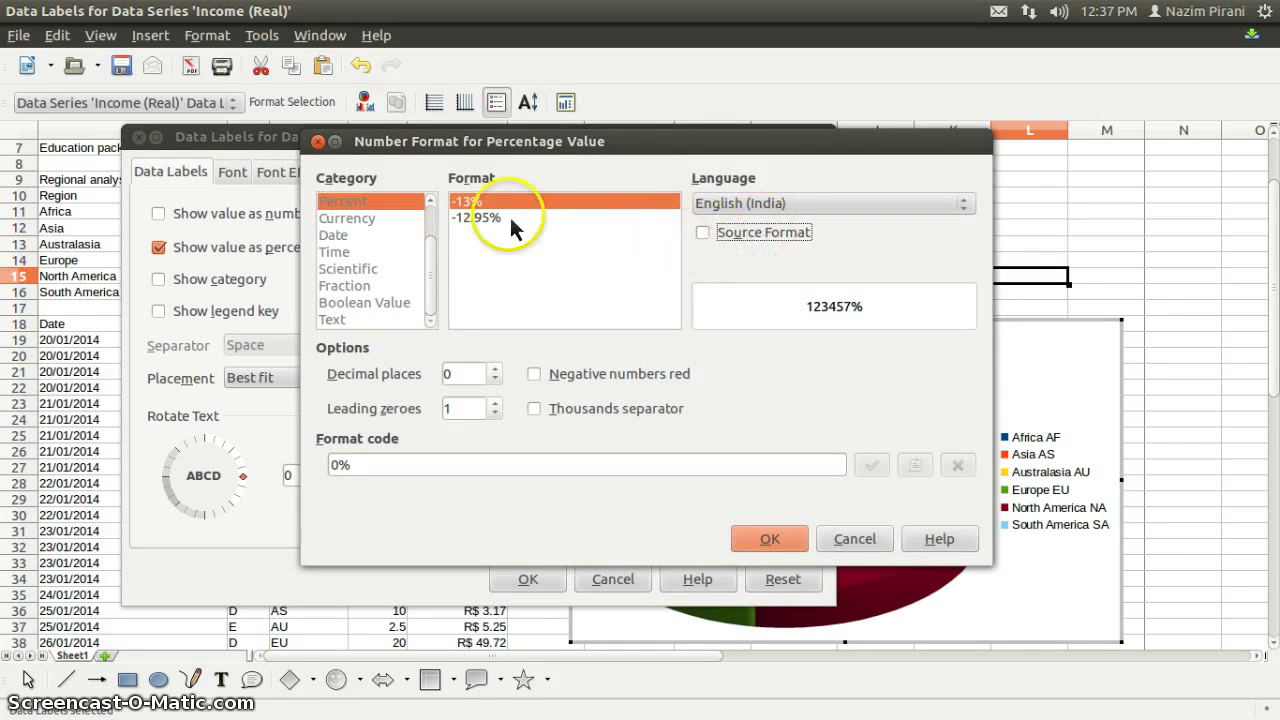
left_click(475, 218)
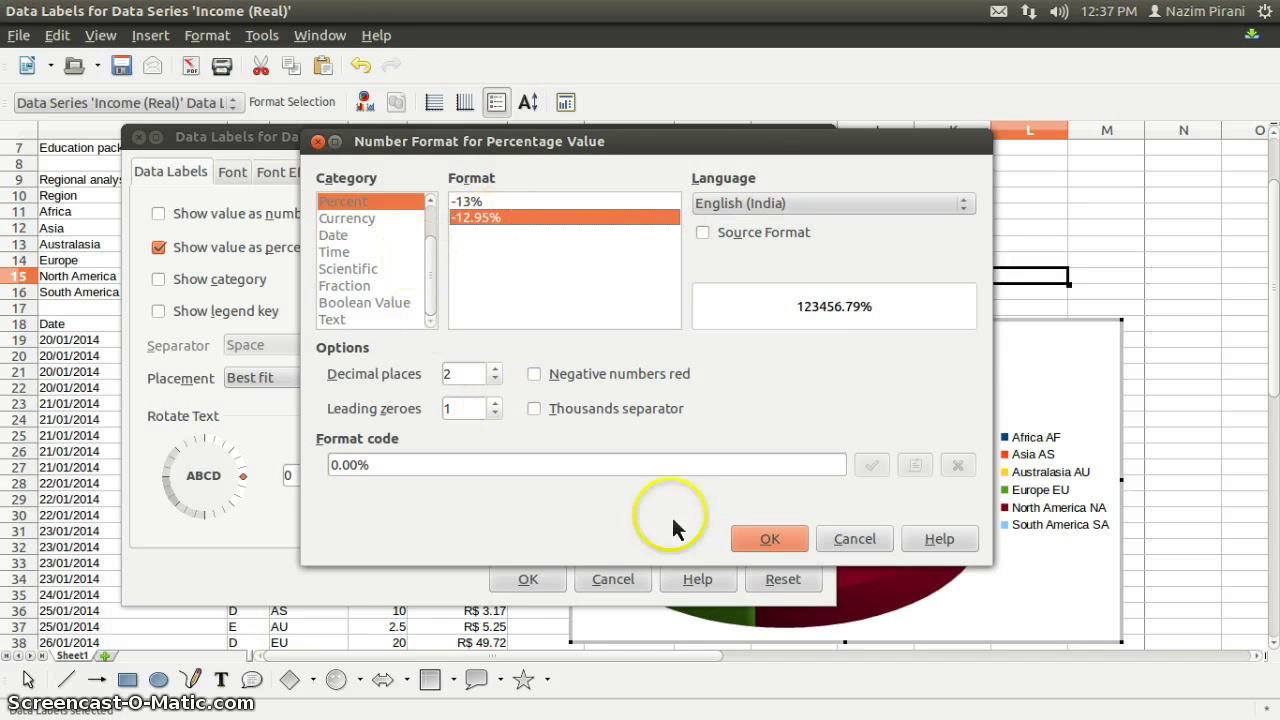
left_click(762, 539)
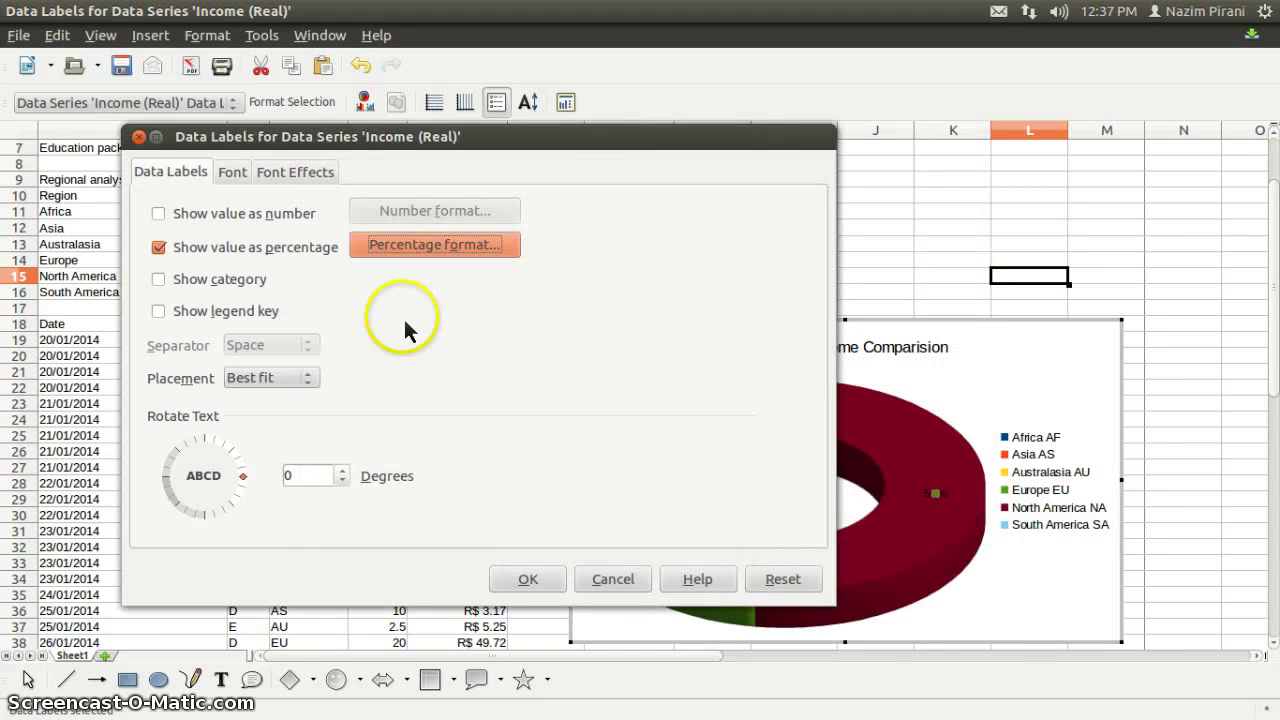
left_click(530, 580)
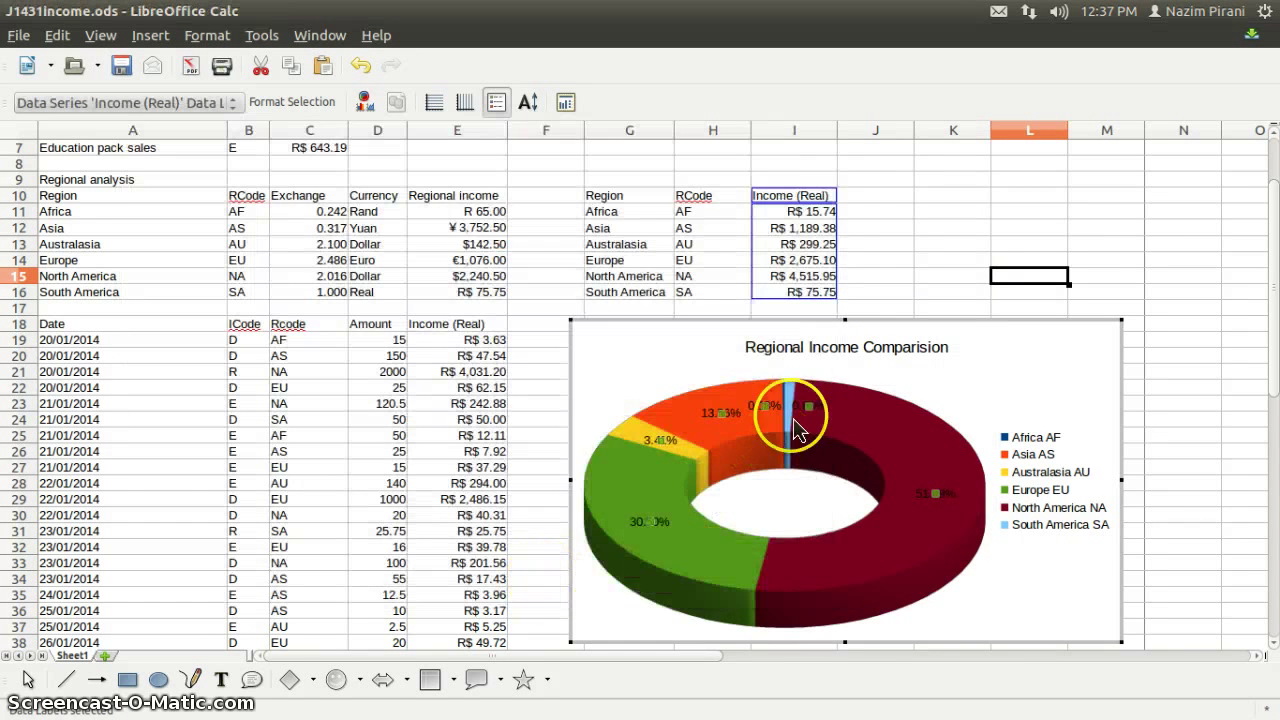
- Enlarge the chart from its lower-right corner so it extends to about the end of column N and row 41
left_click(1006, 360)
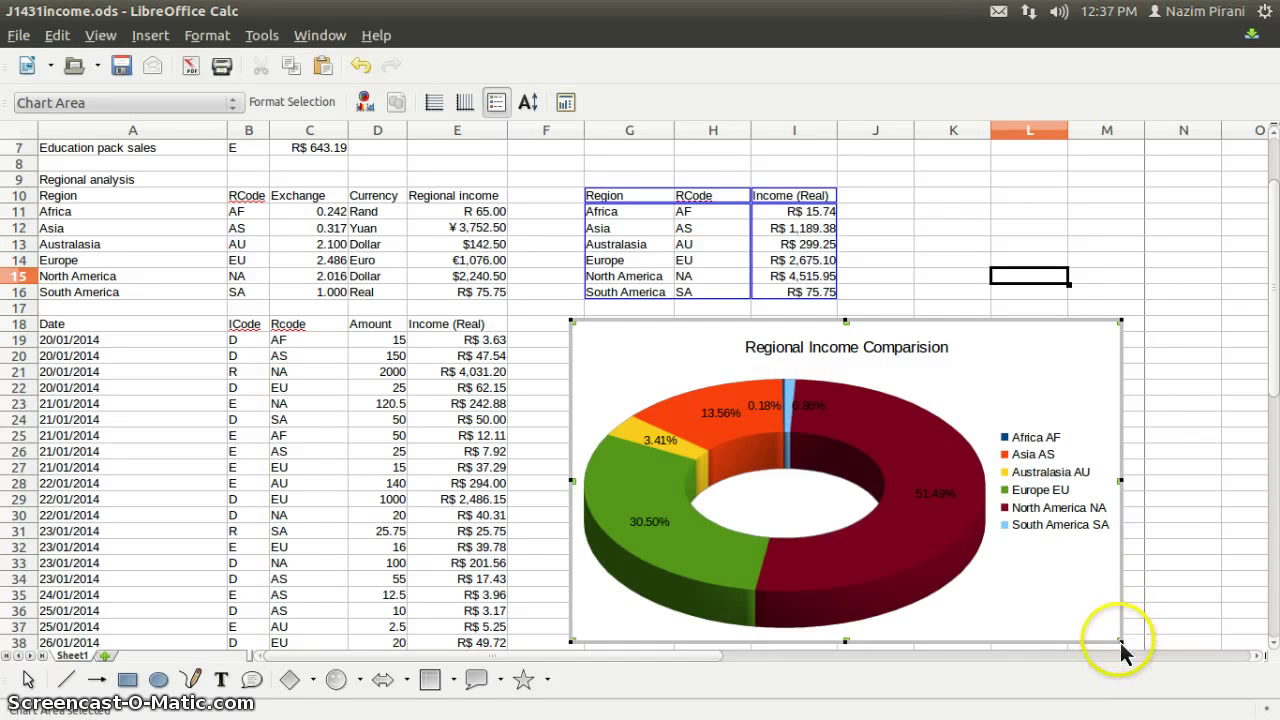
left_click_drag(1121, 642, 1226, 702)
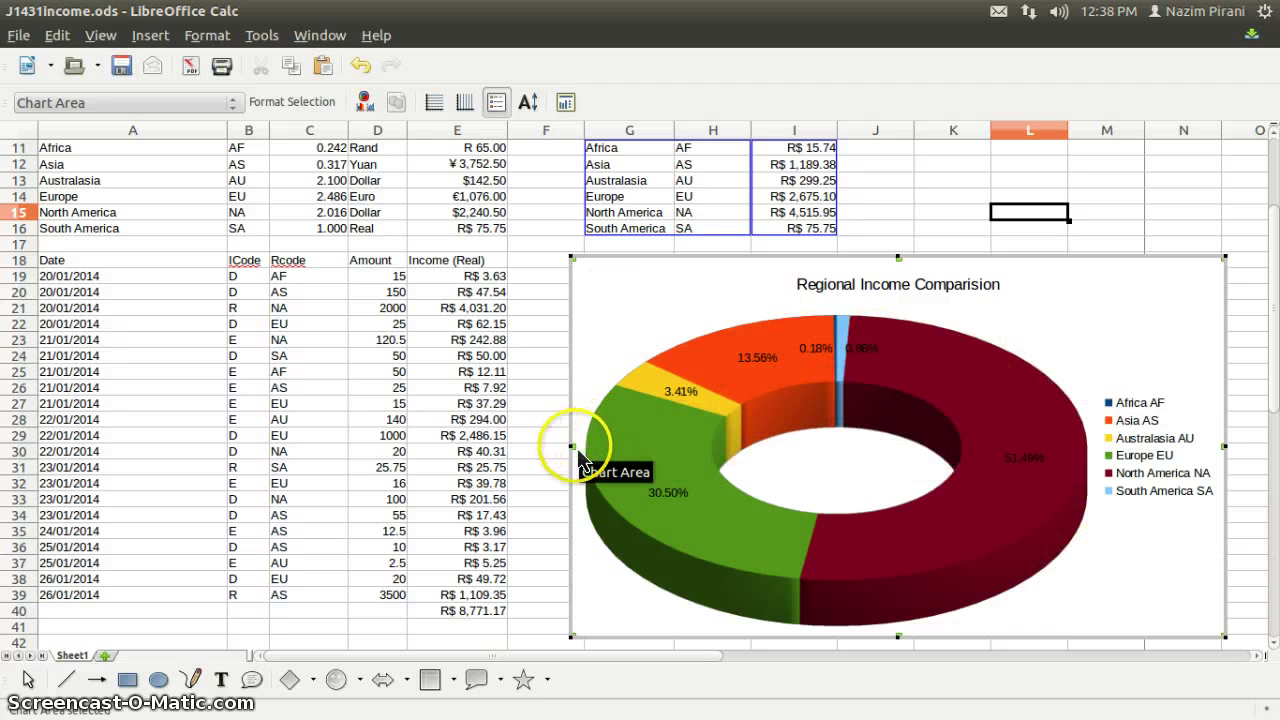
- Widen the chart by extending its left edge into column F, keeping its right edge in place
left_click_drag(572, 455, 529, 452)
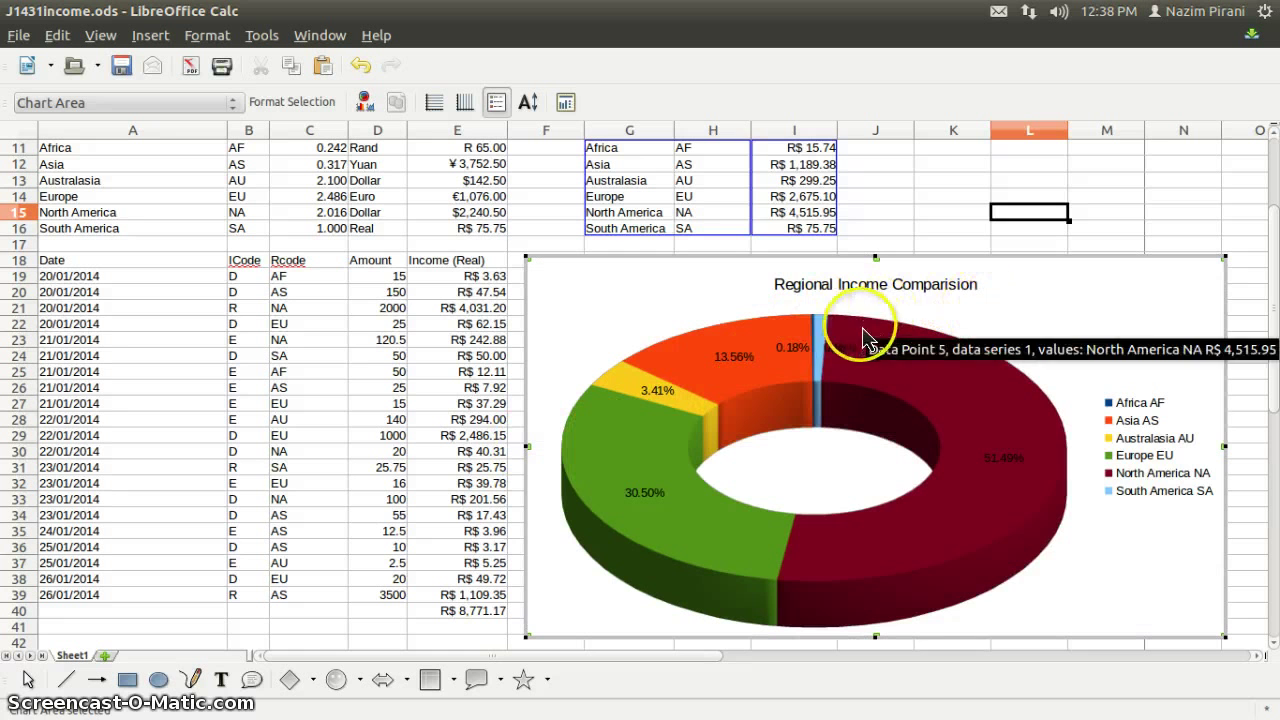
left_click(822, 340)
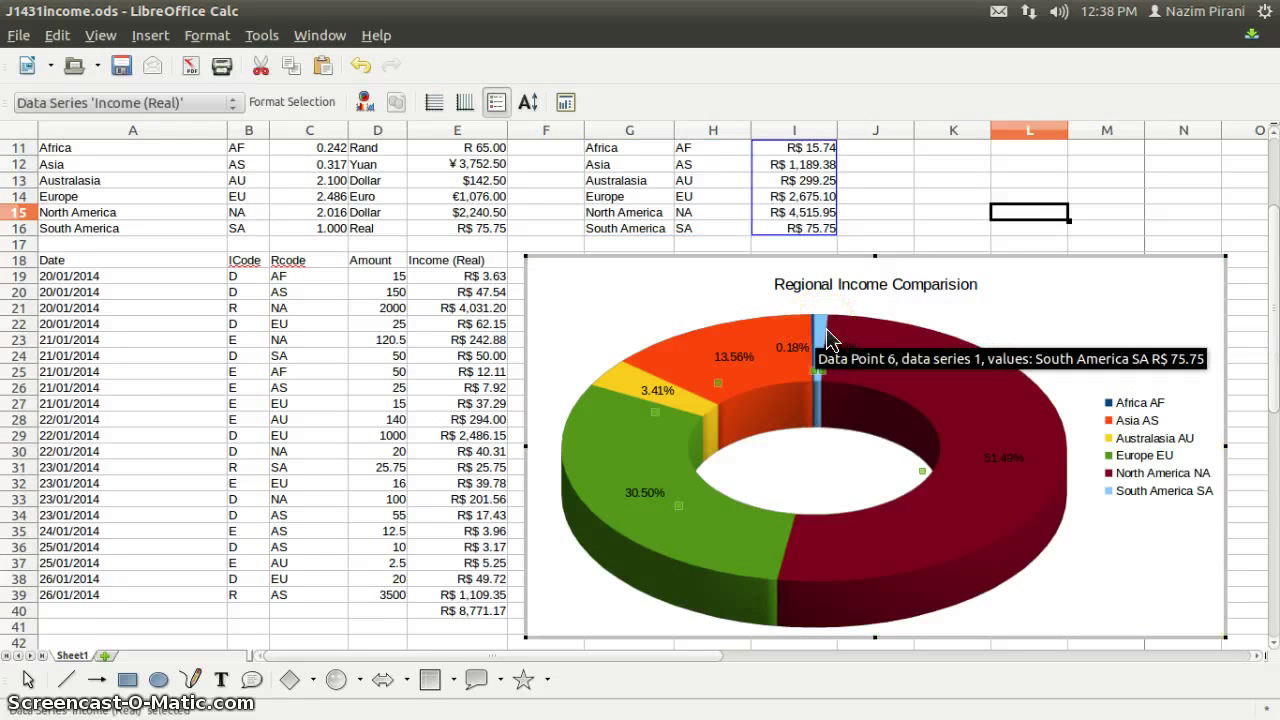
right_click(820, 332)
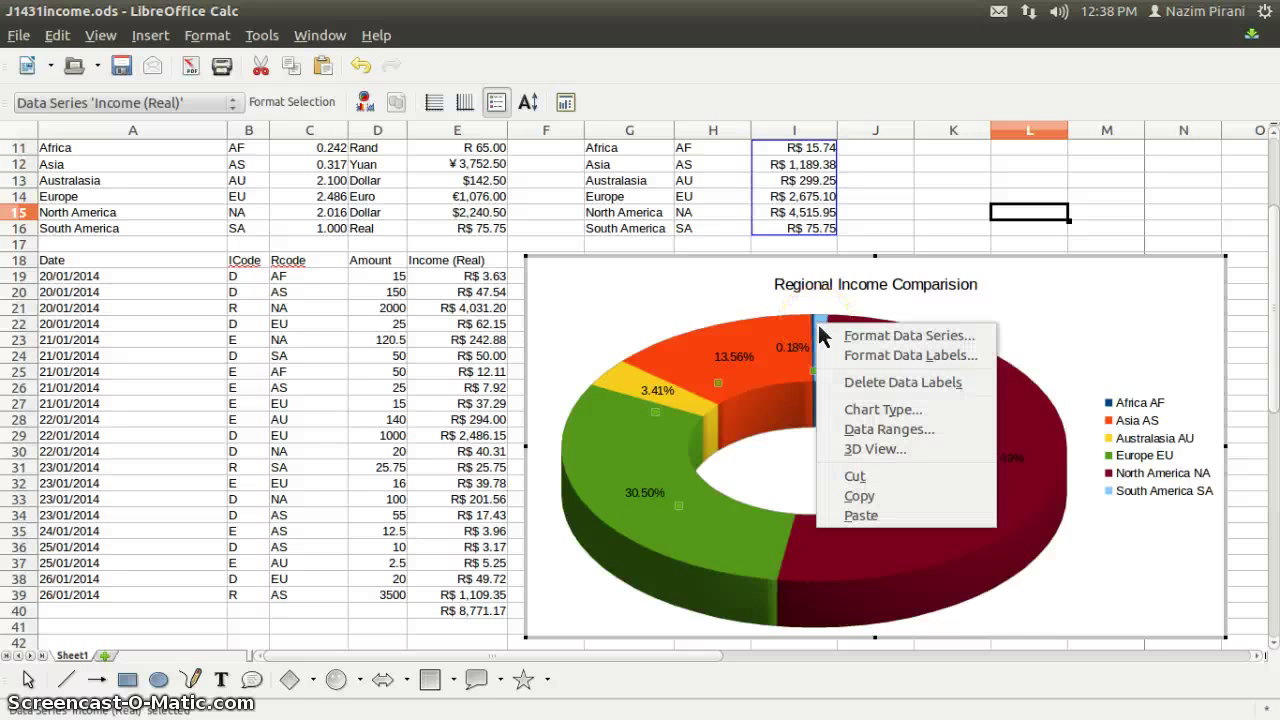
left_click(816, 318)
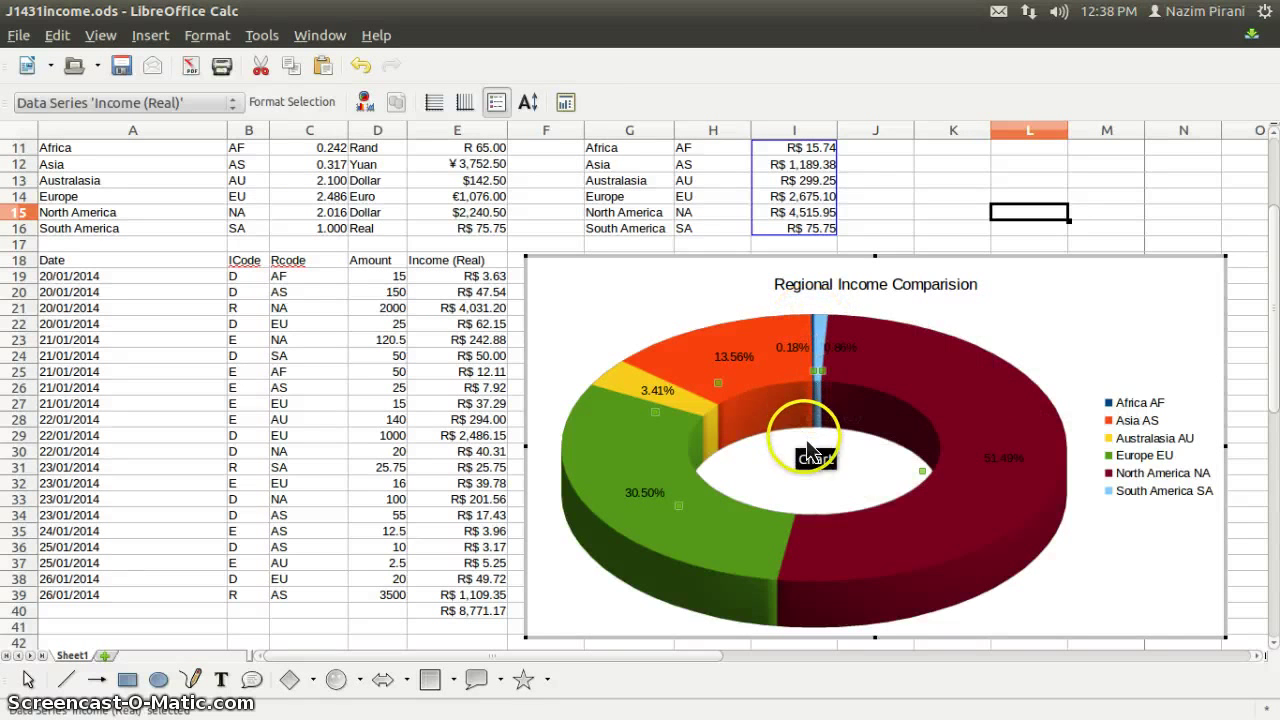
- Set the placement of the Africa data point's single label to Outside
left_click(818, 345)
left_click(817, 342)
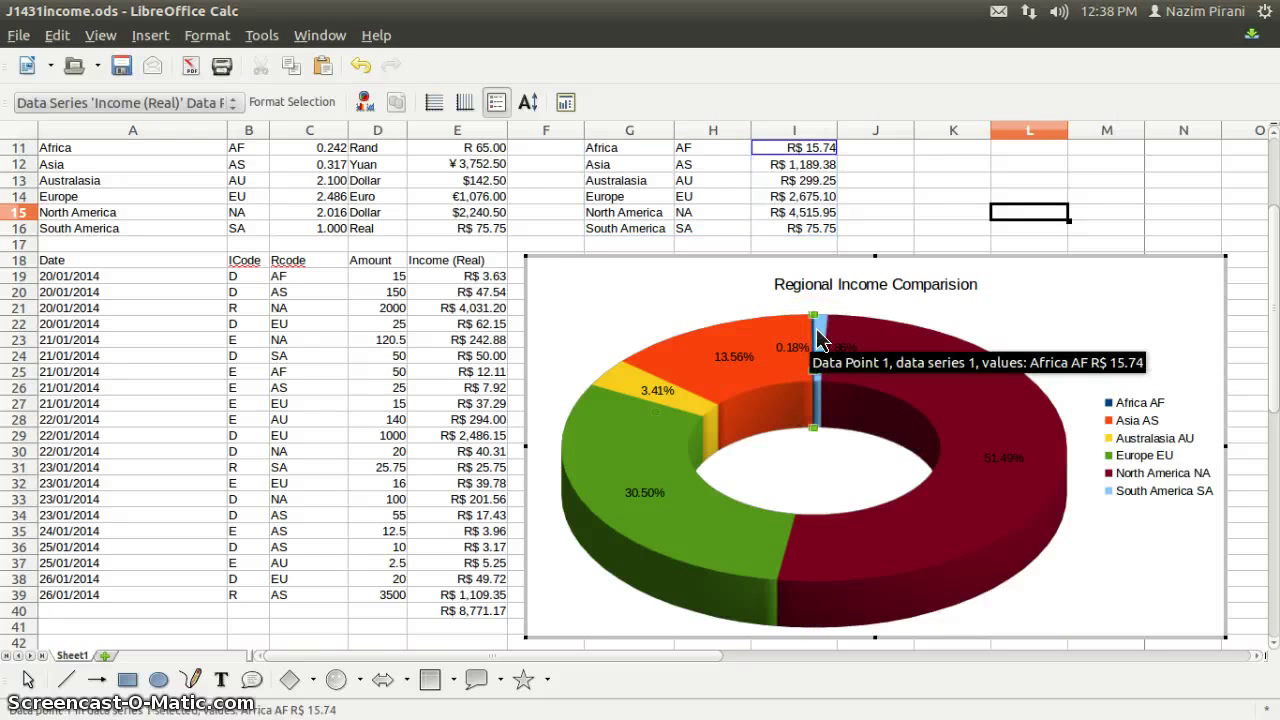
right_click(816, 328)
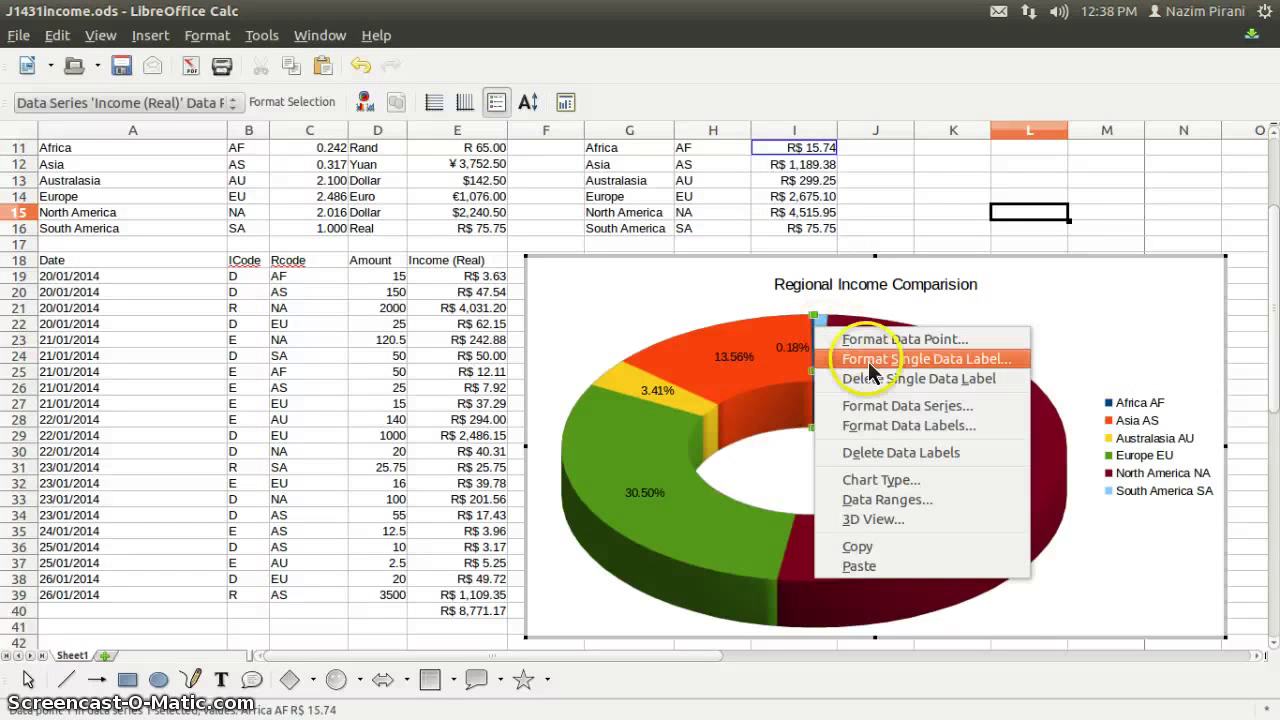
left_click(934, 368)
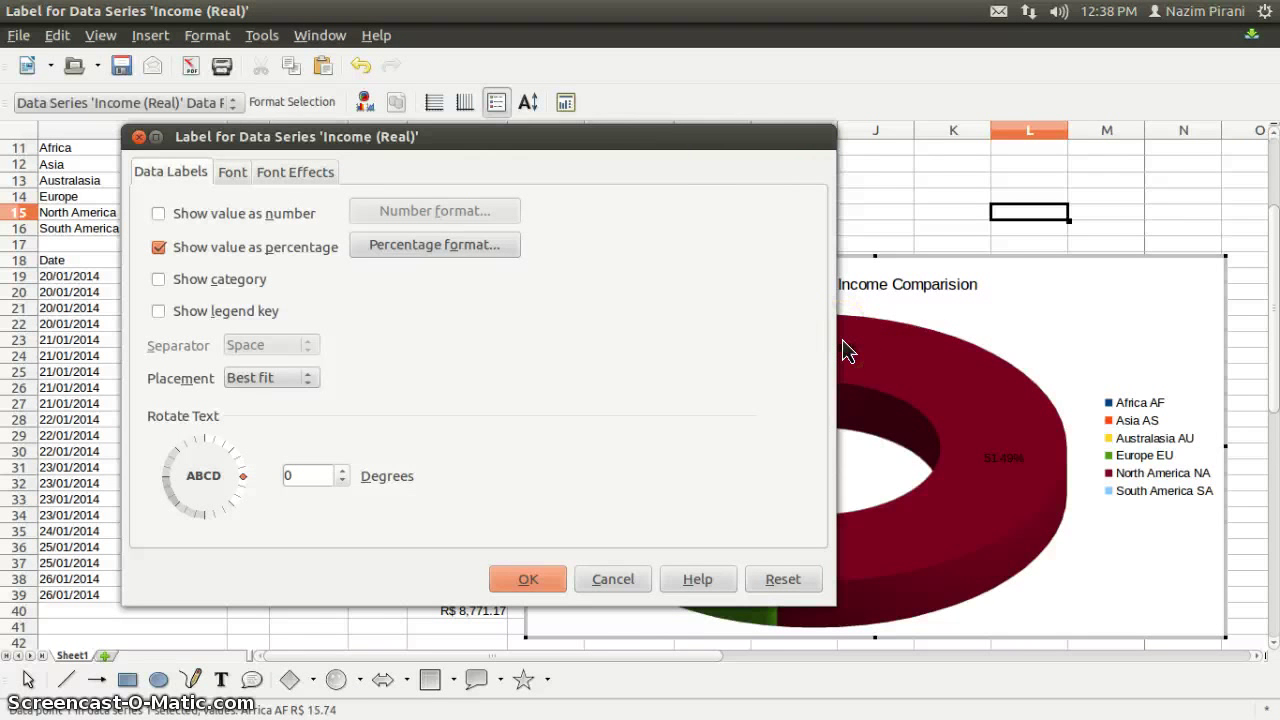
key("alt+Down")
key("Down")
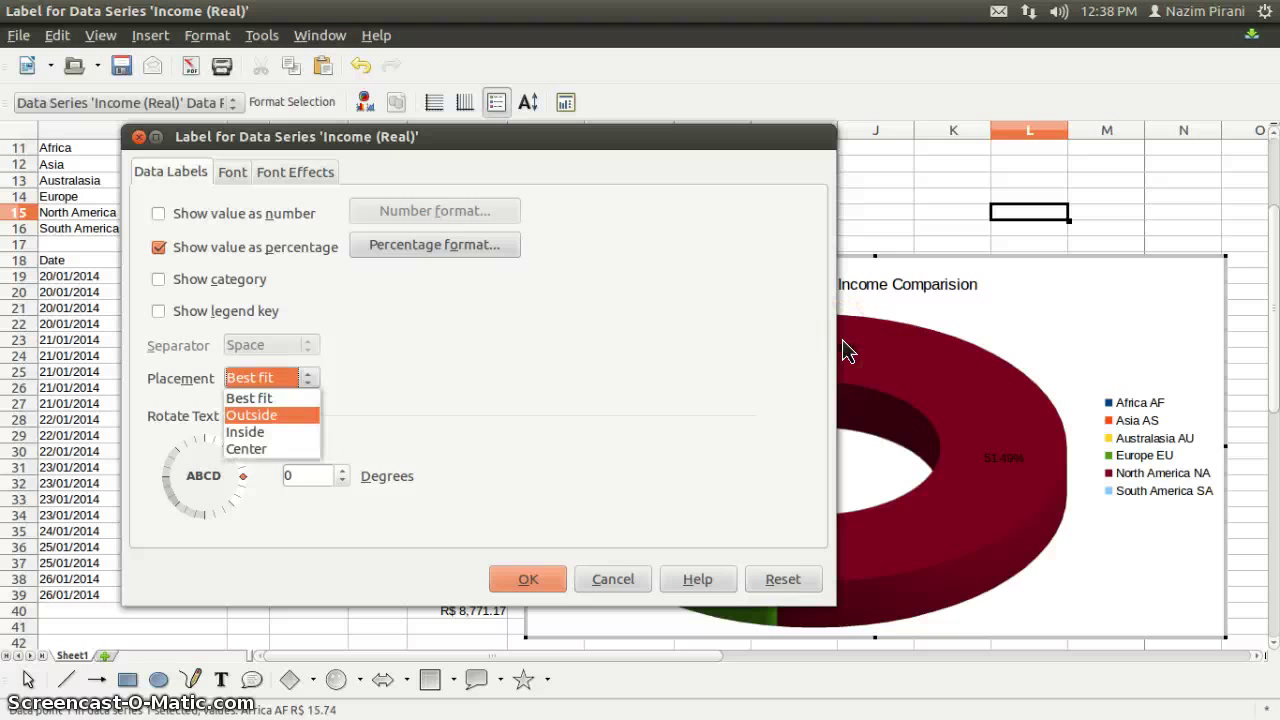
key("Return")
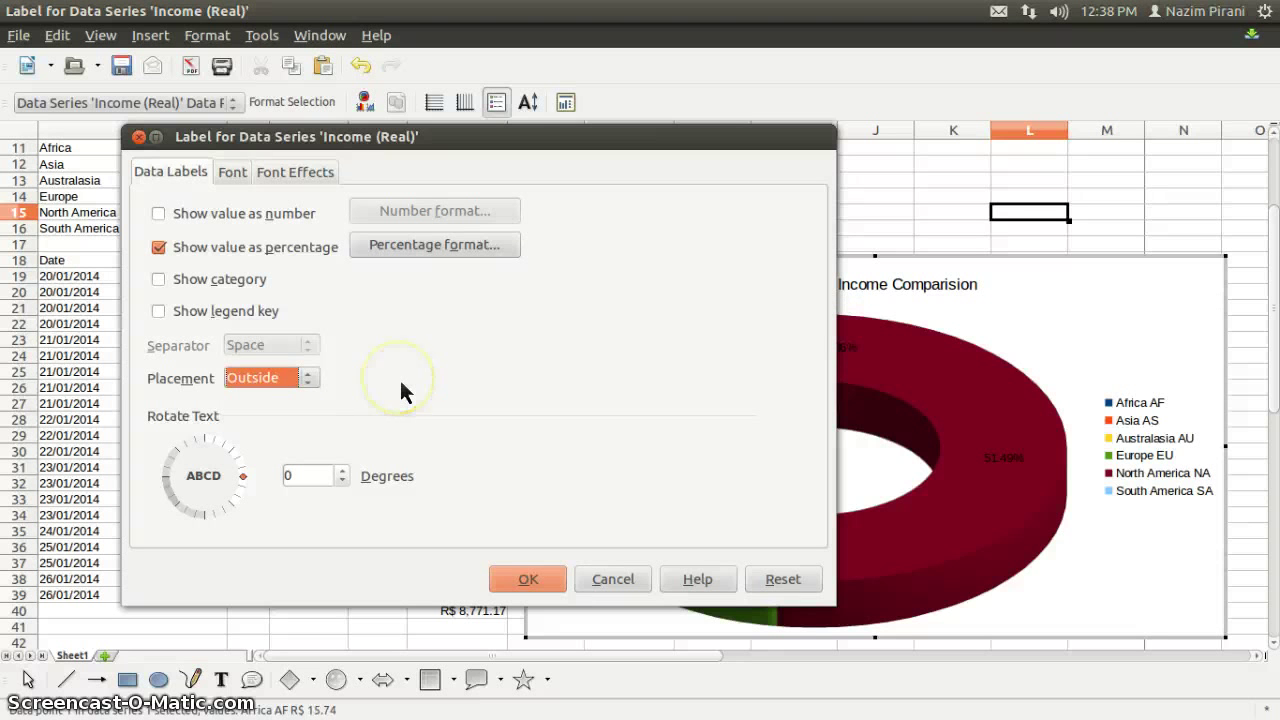
left_click(243, 389)
left_click(522, 579)
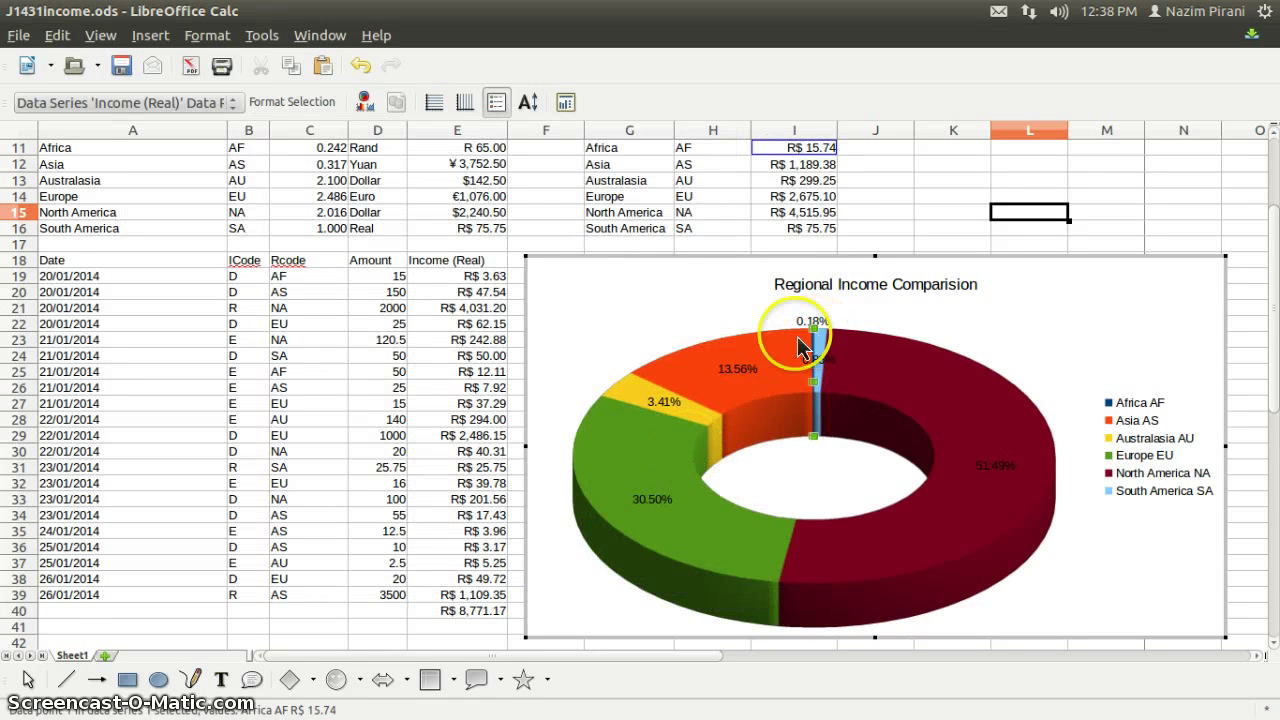
- Set the placement of the South America data point's single label to Outside
left_click(818, 345)
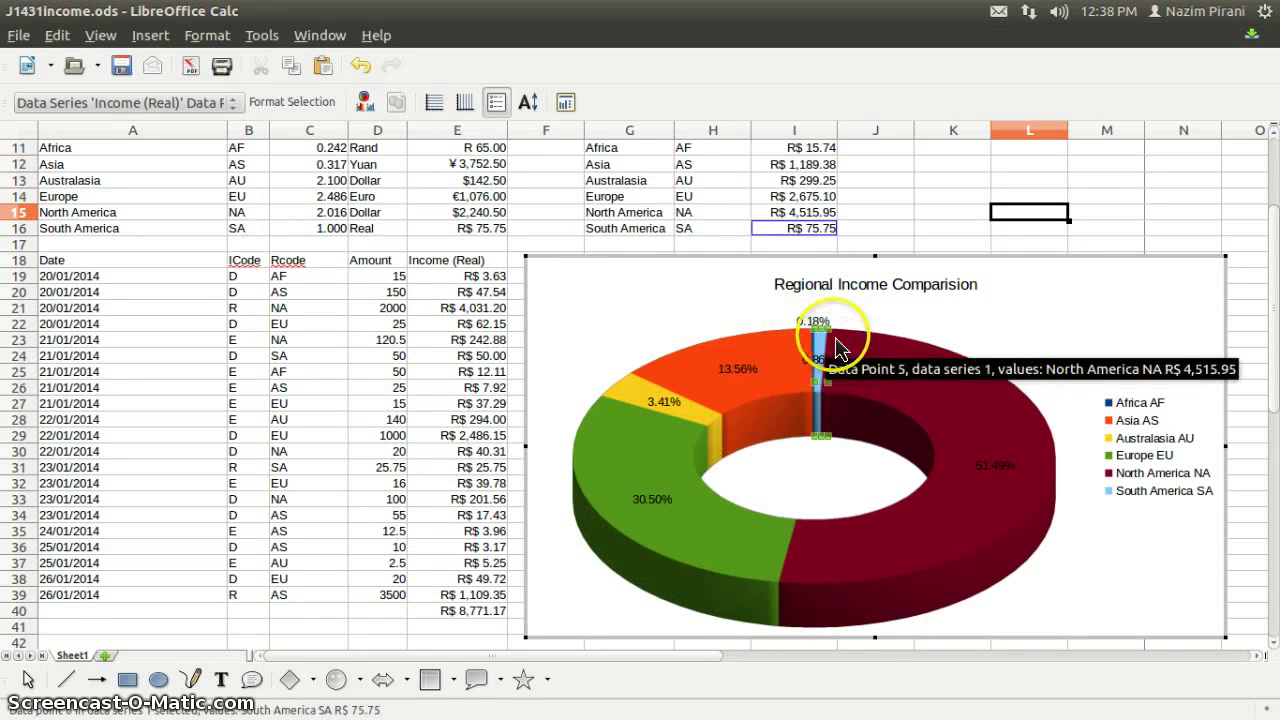
right_click(821, 346)
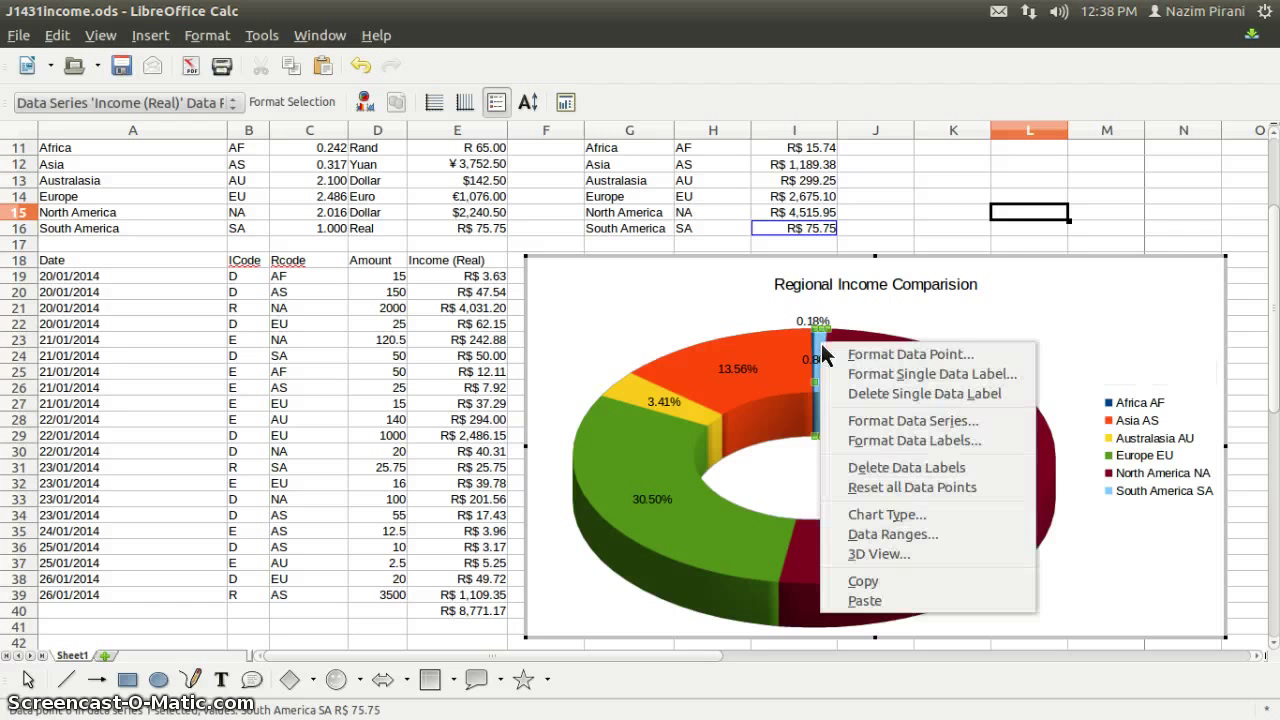
left_click(871, 374)
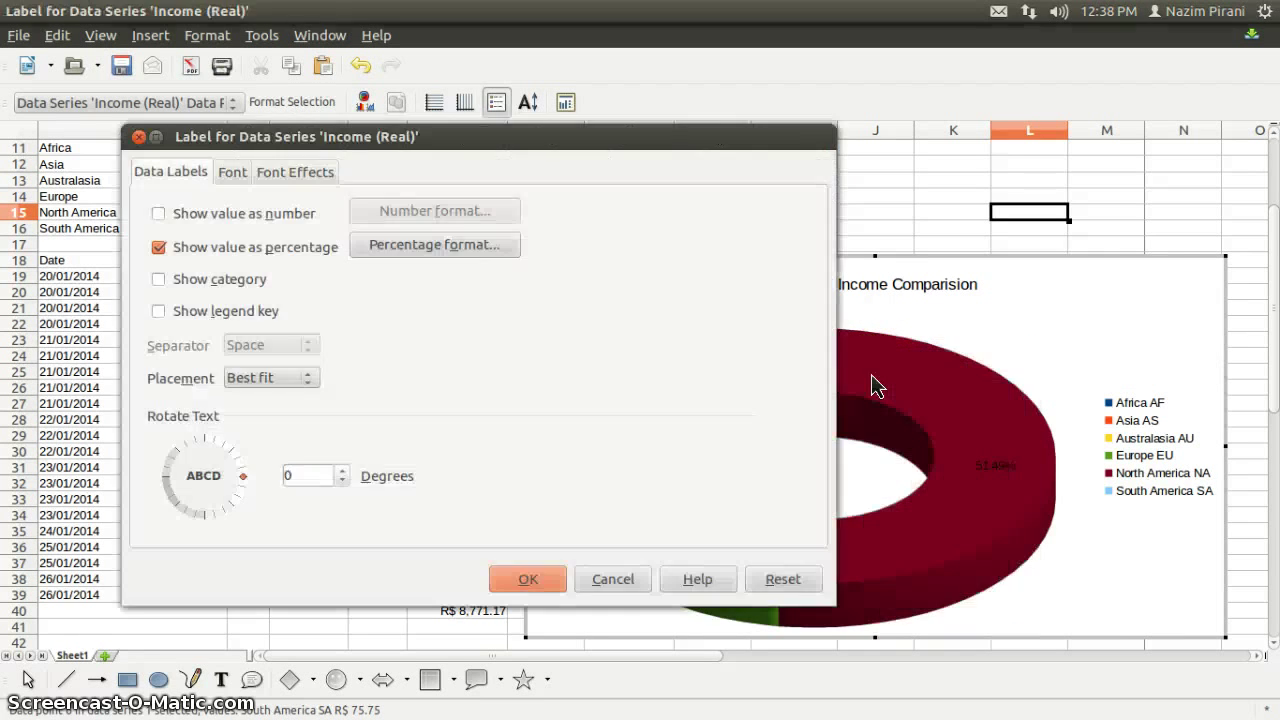
left_click(274, 380)
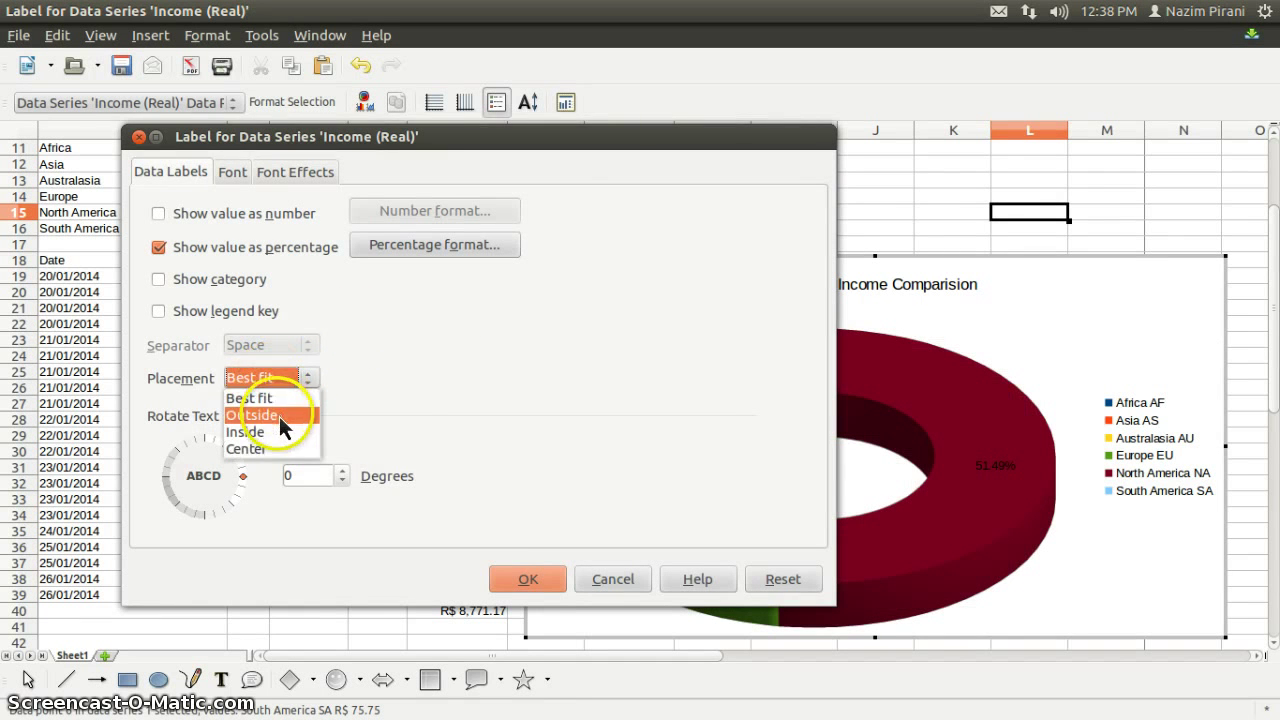
left_click(279, 416)
left_click(528, 579)
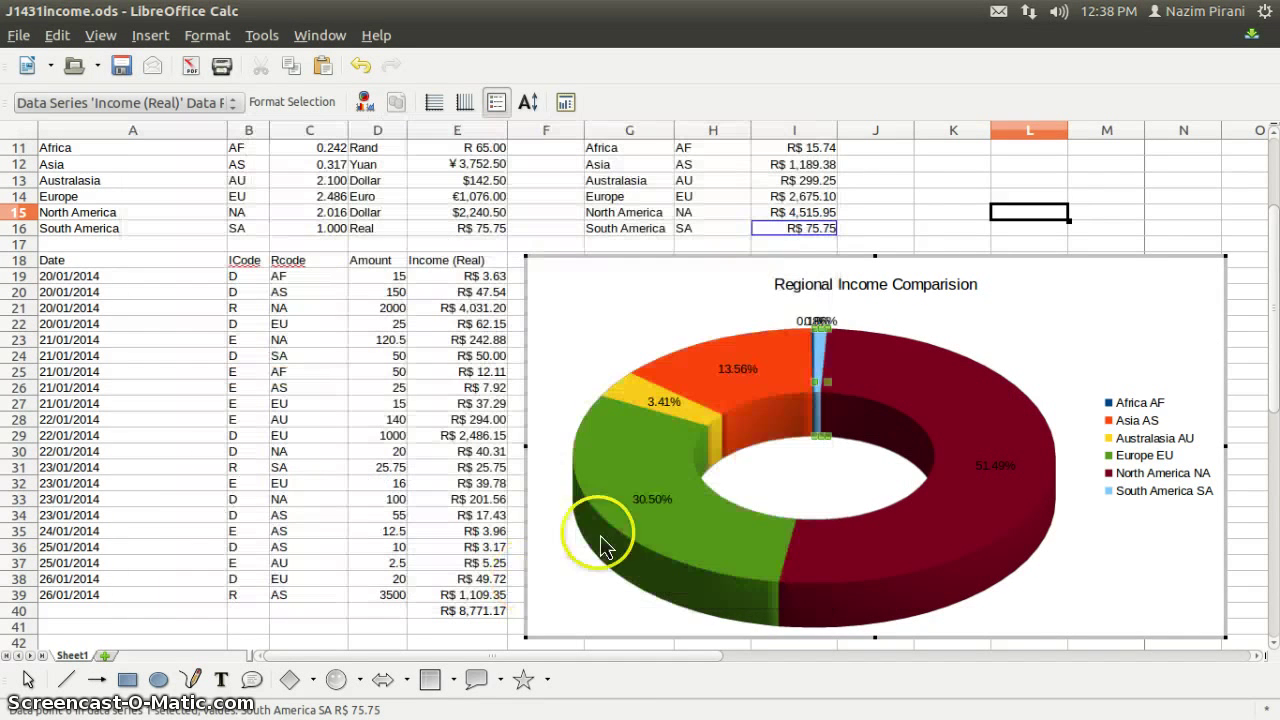
- Place the South America data point's label Inside and rotate its text to 275 degrees
right_click(824, 352)
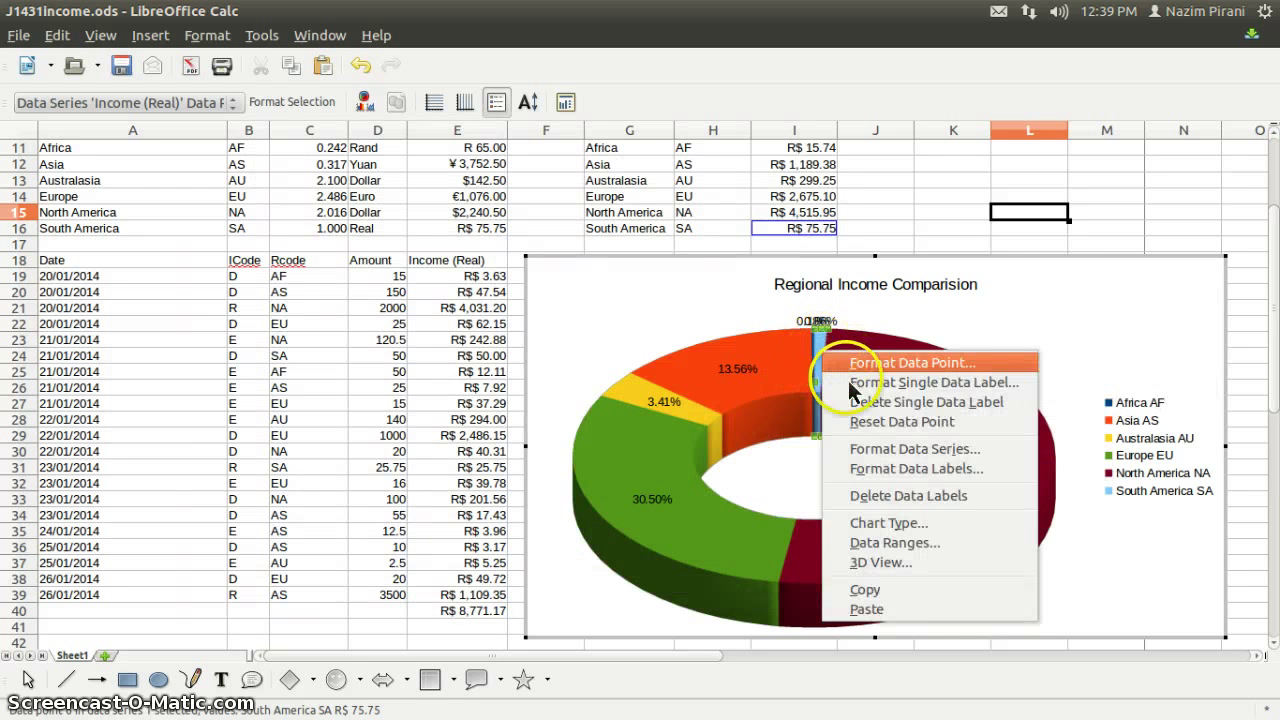
left_click(850, 384)
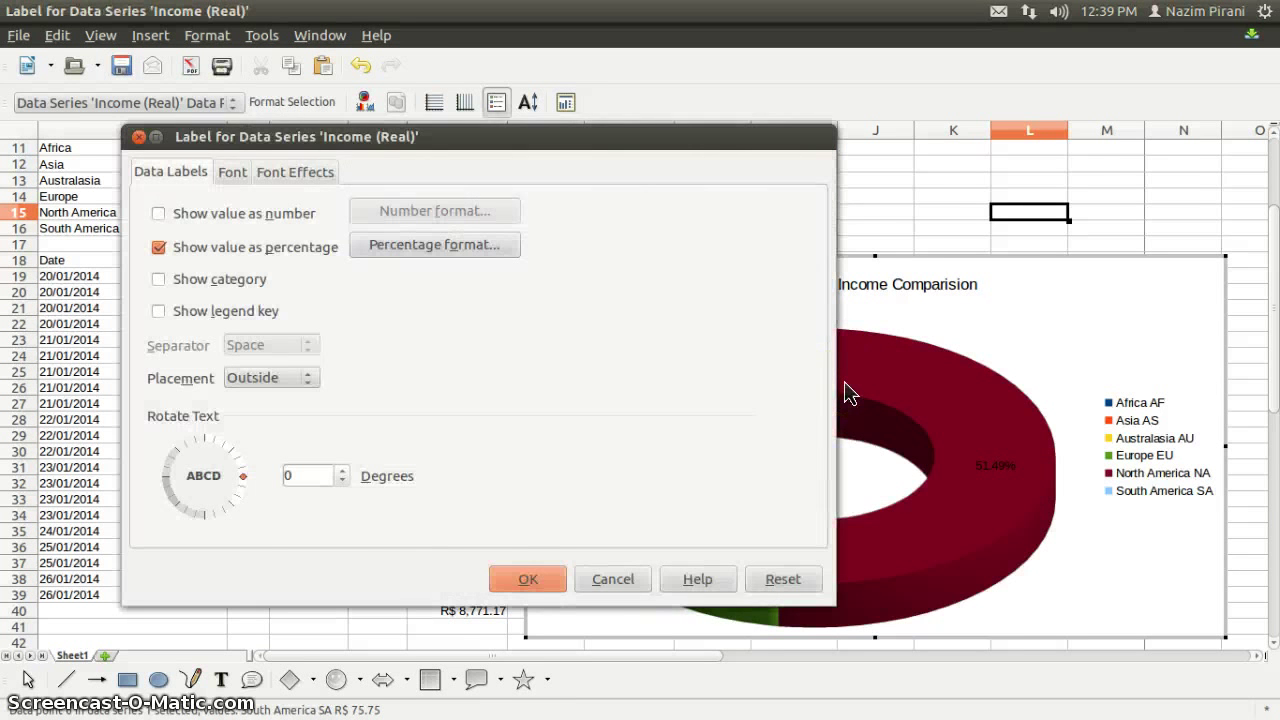
key("alt+Down")
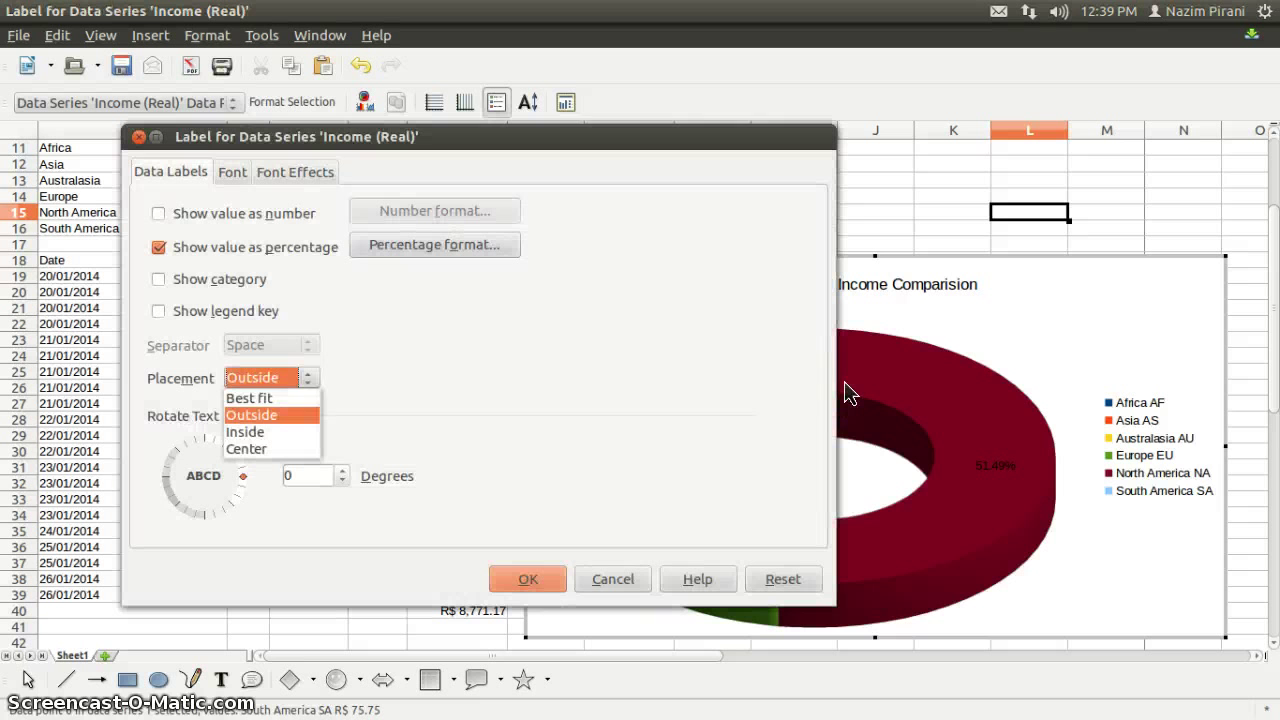
key("Up")
key("Down")
key("Down")
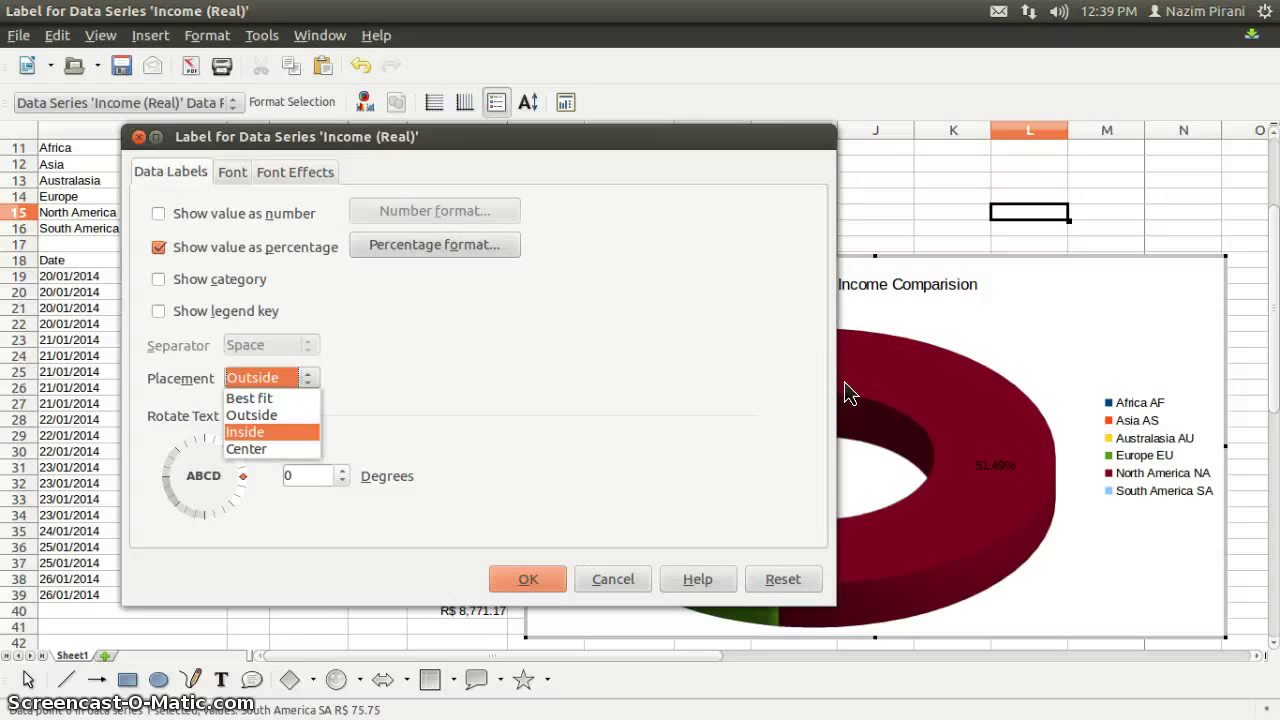
left_click(265, 432)
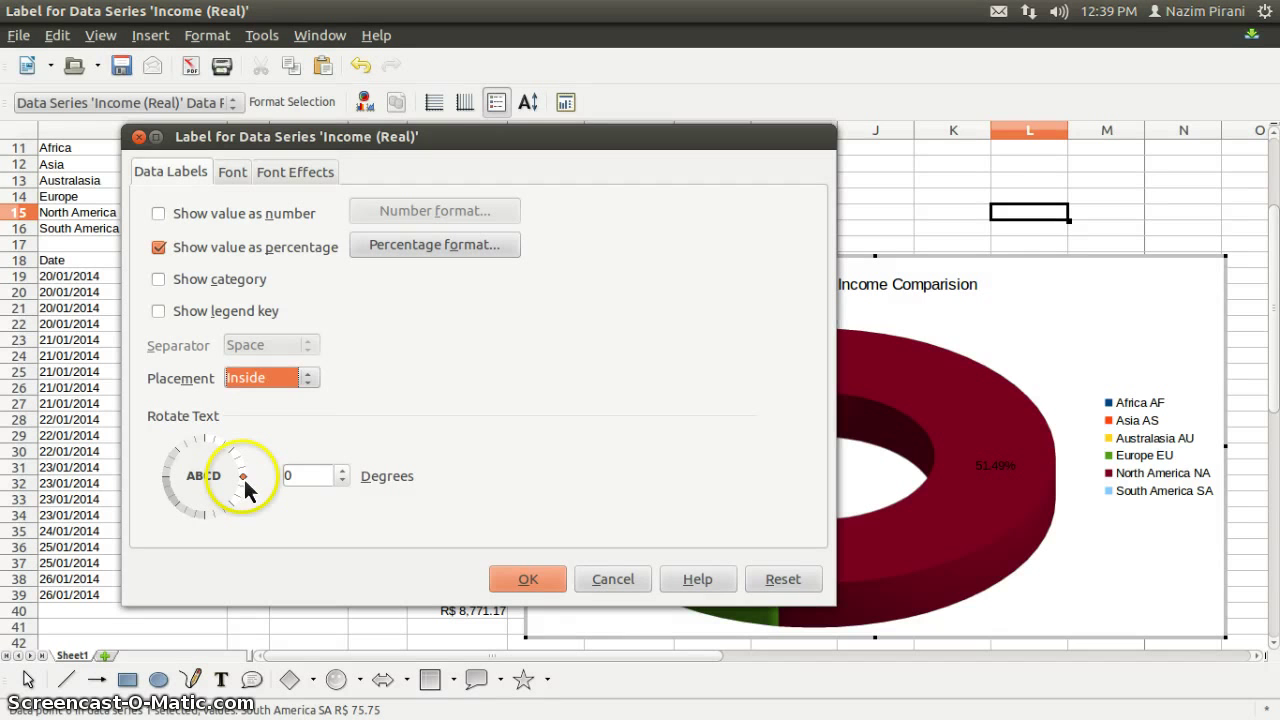
left_click_drag(247, 490, 209, 514)
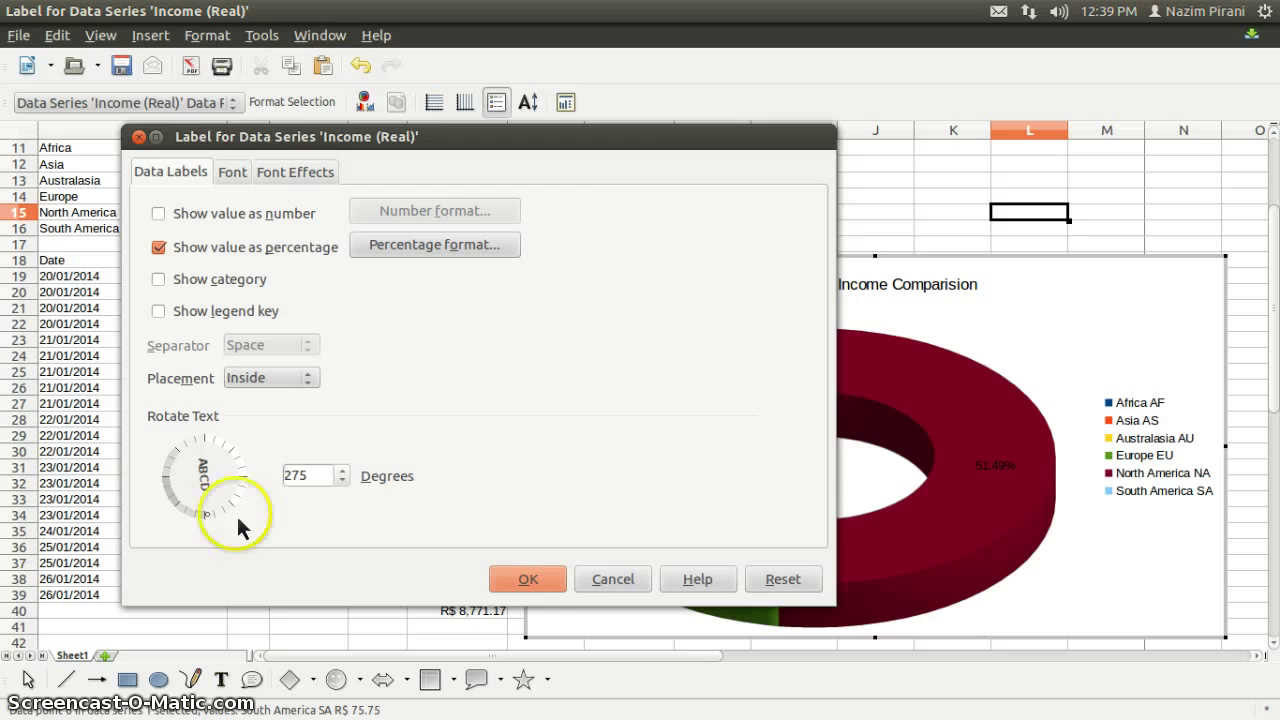
left_click(528, 579)
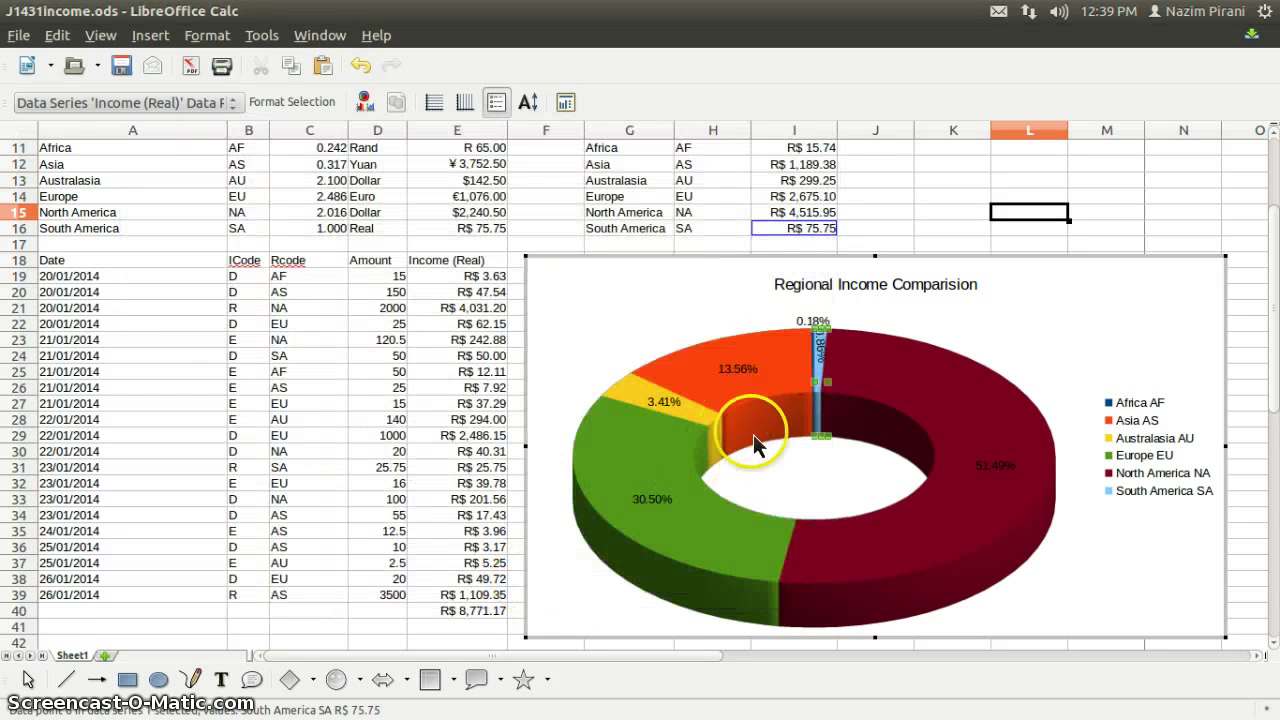
left_click(1005, 338)
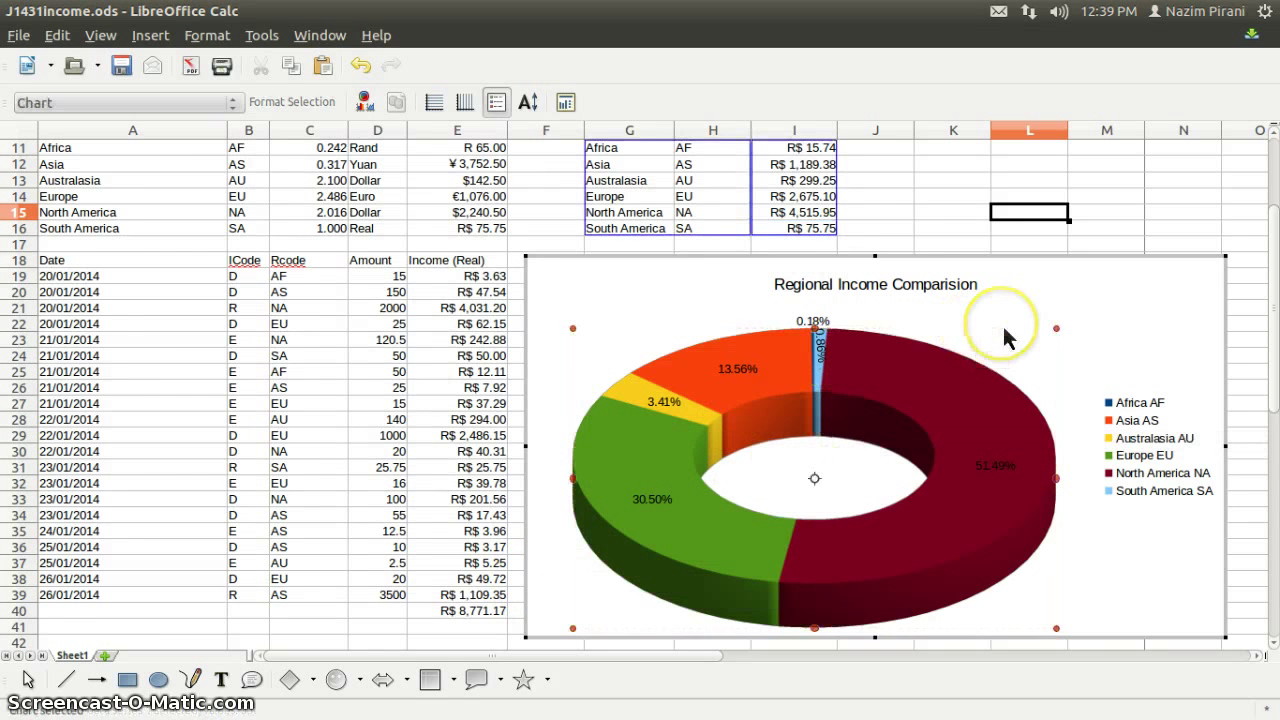
left_click(690, 298)
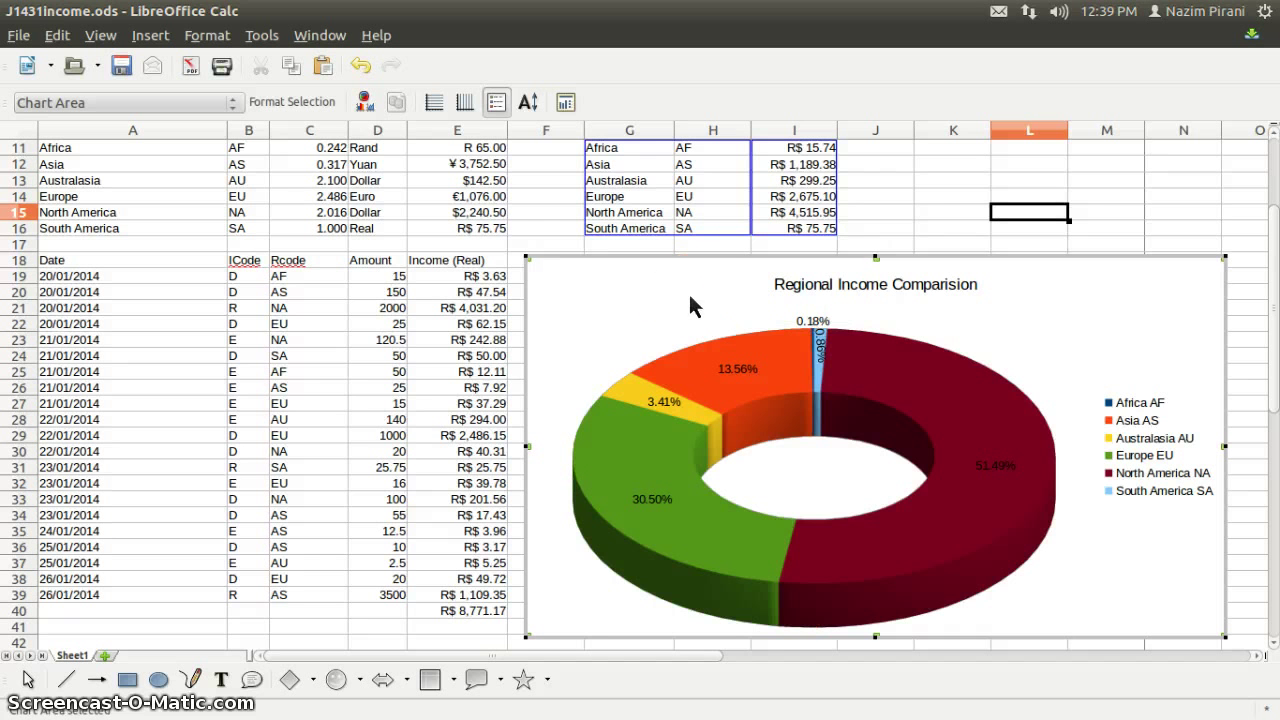
left_click(818, 360)
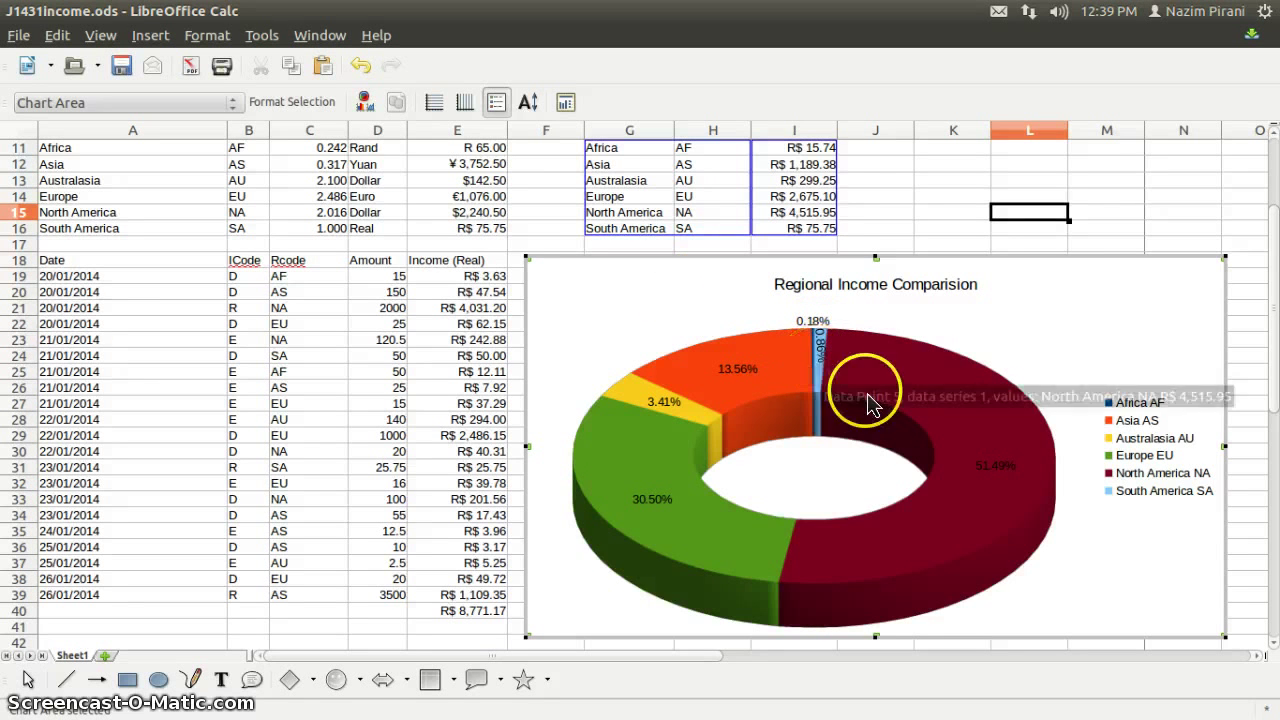
- Format all the Income (Real) data labels as bold with a Light green font color
right_click(997, 478)
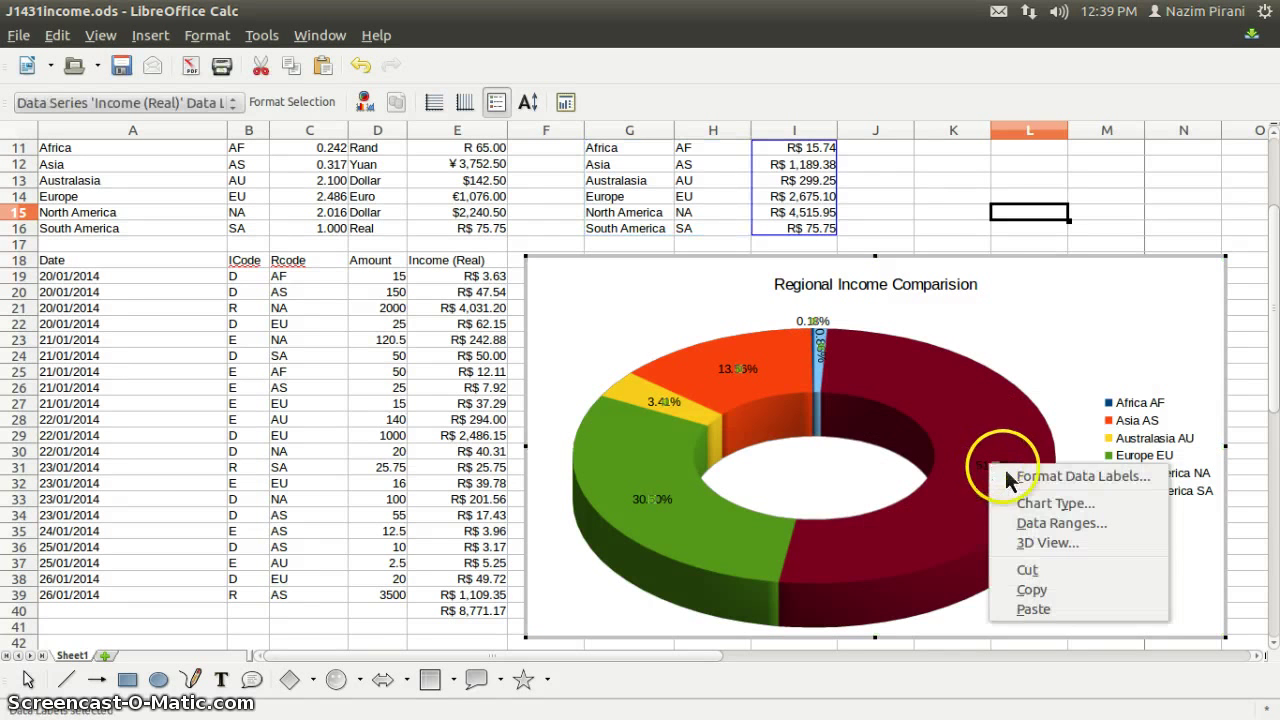
left_click(1027, 475)
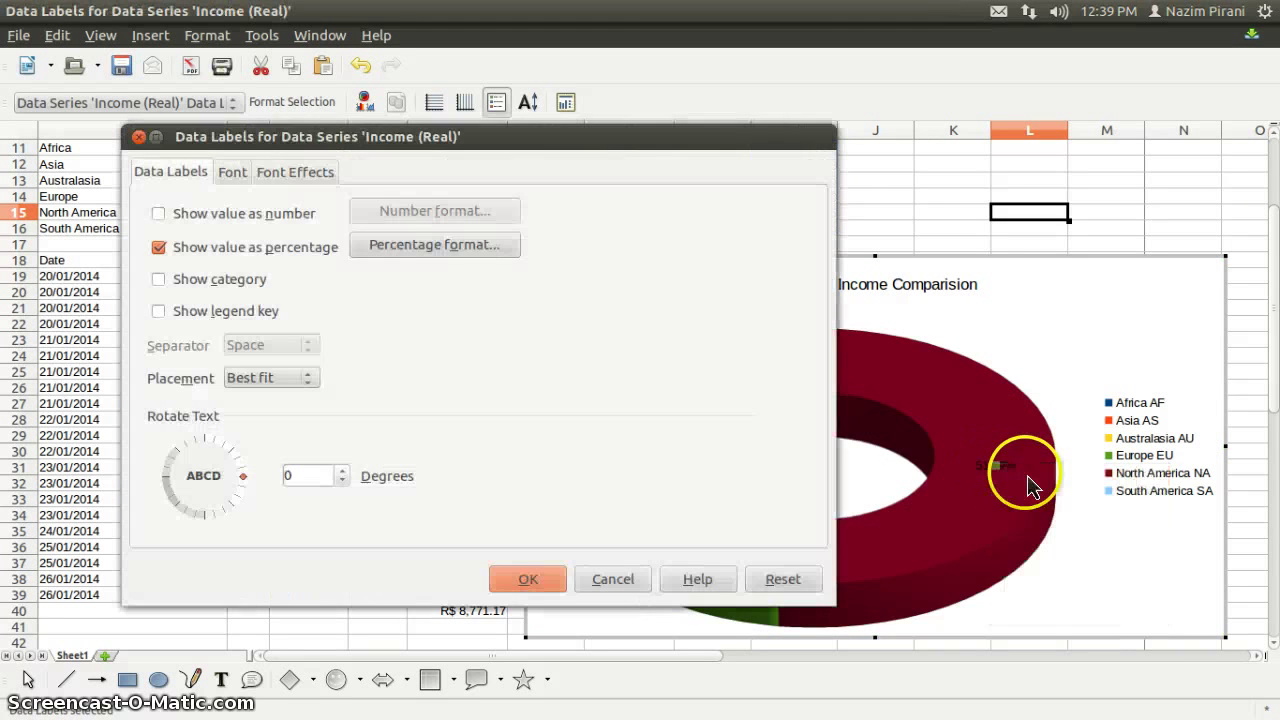
left_click(233, 173)
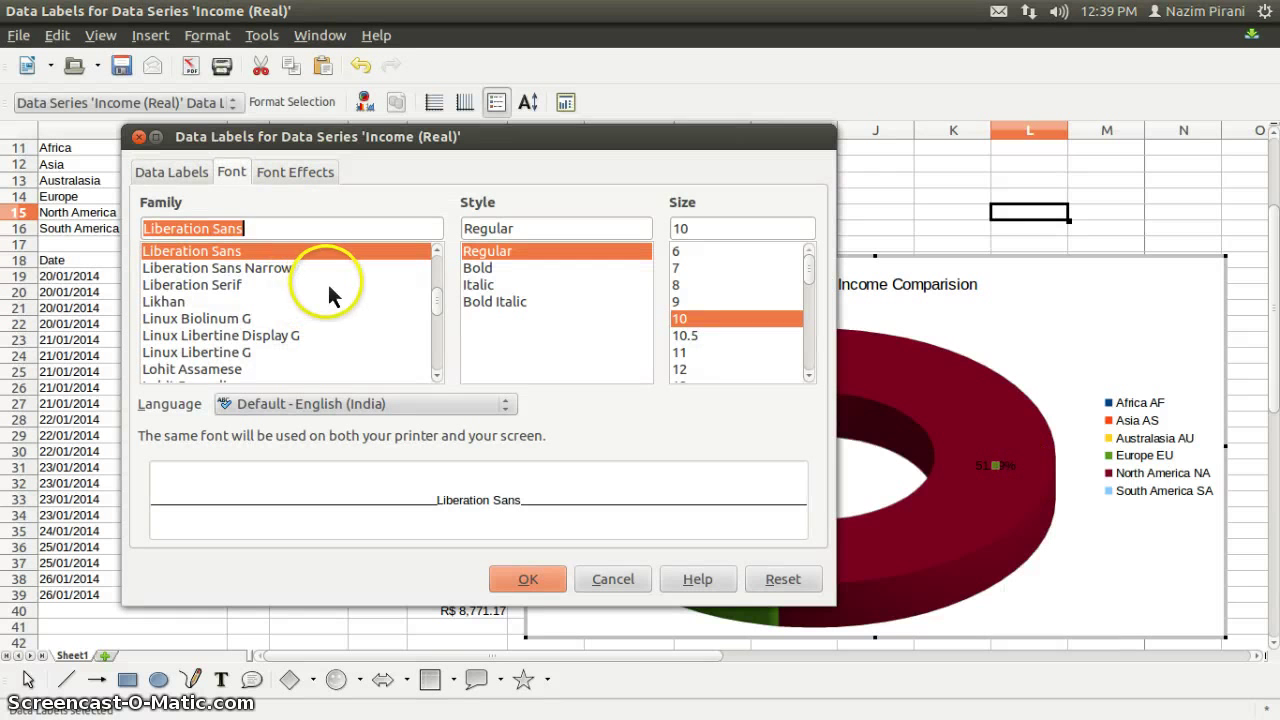
left_click(481, 269)
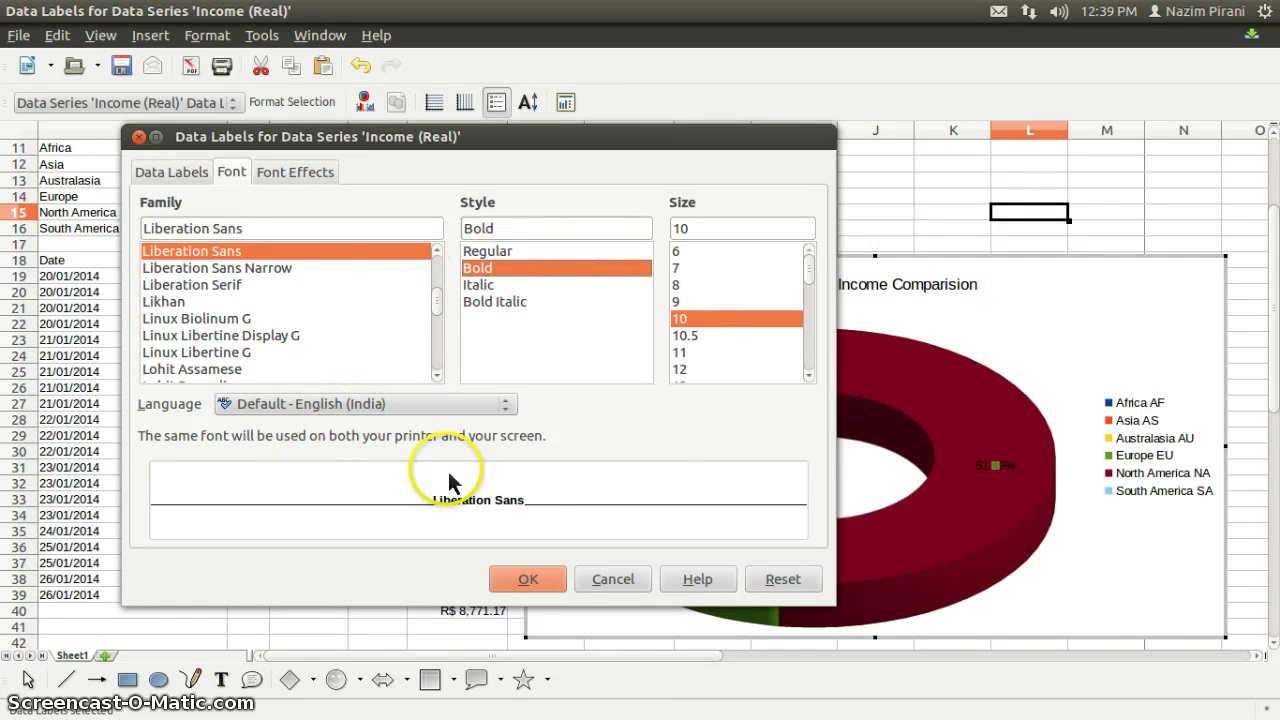
left_click(288, 174)
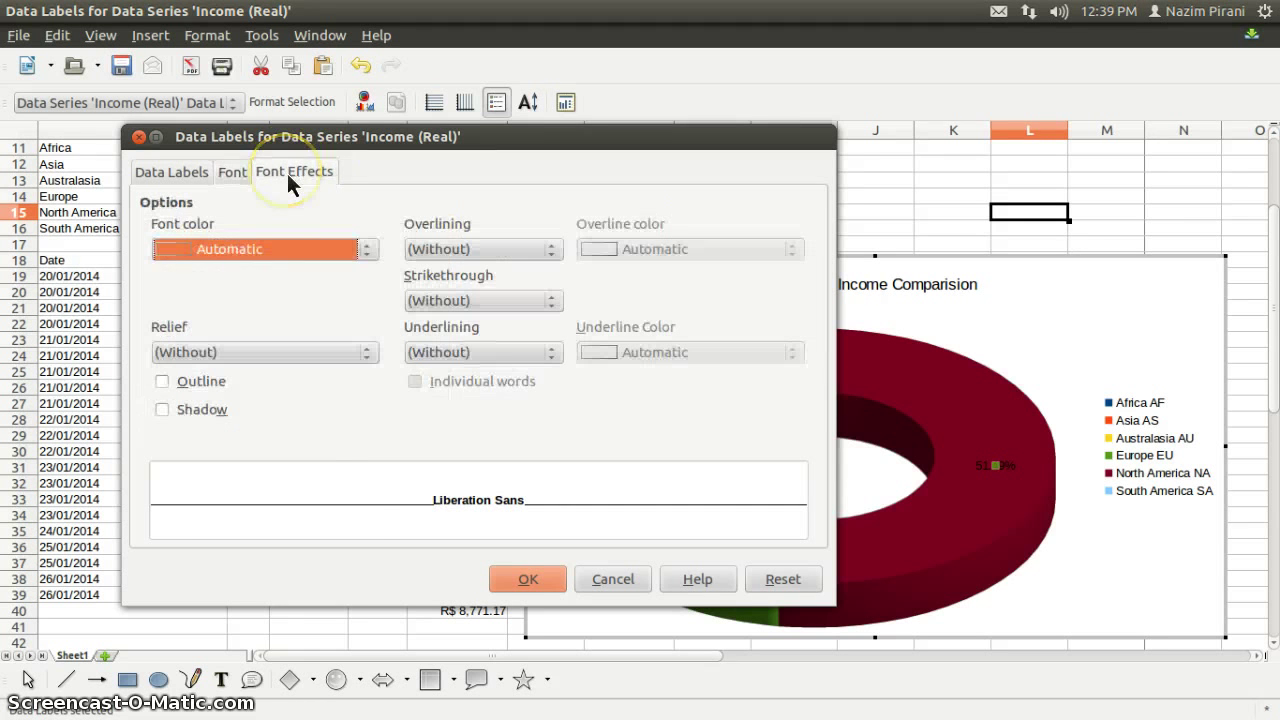
left_click(367, 249)
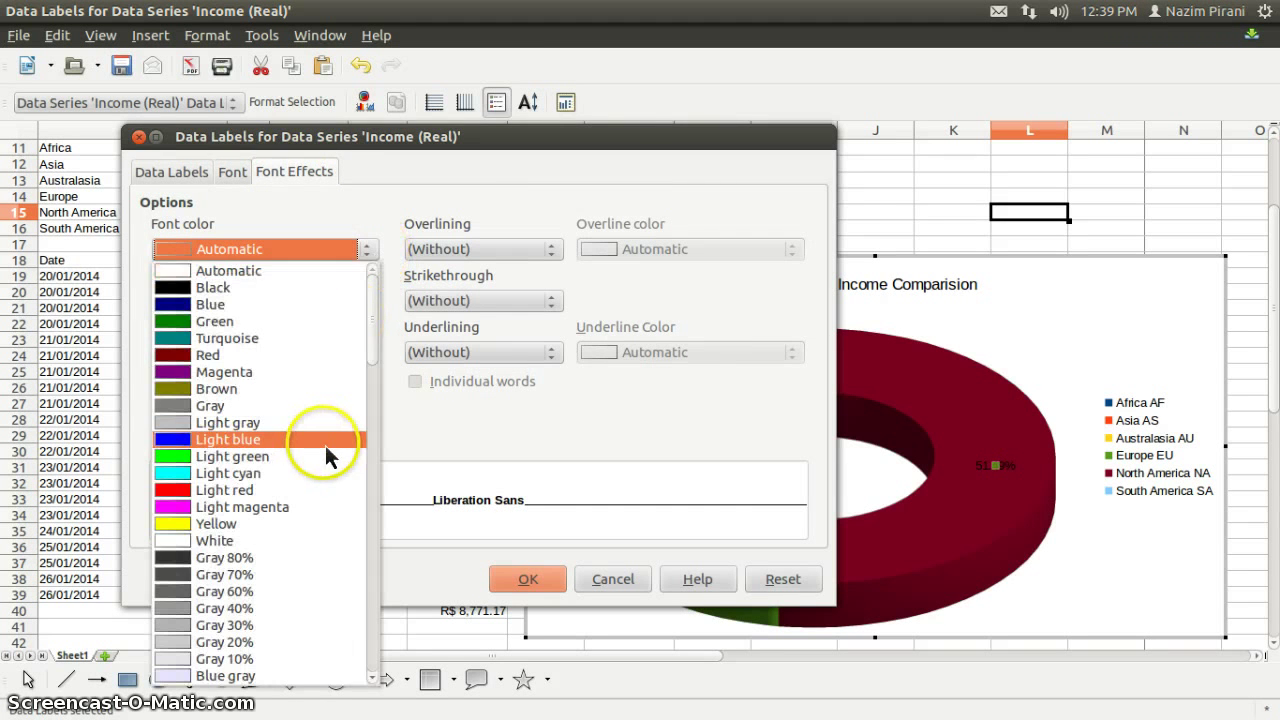
scroll(310, 455, "down", 1)
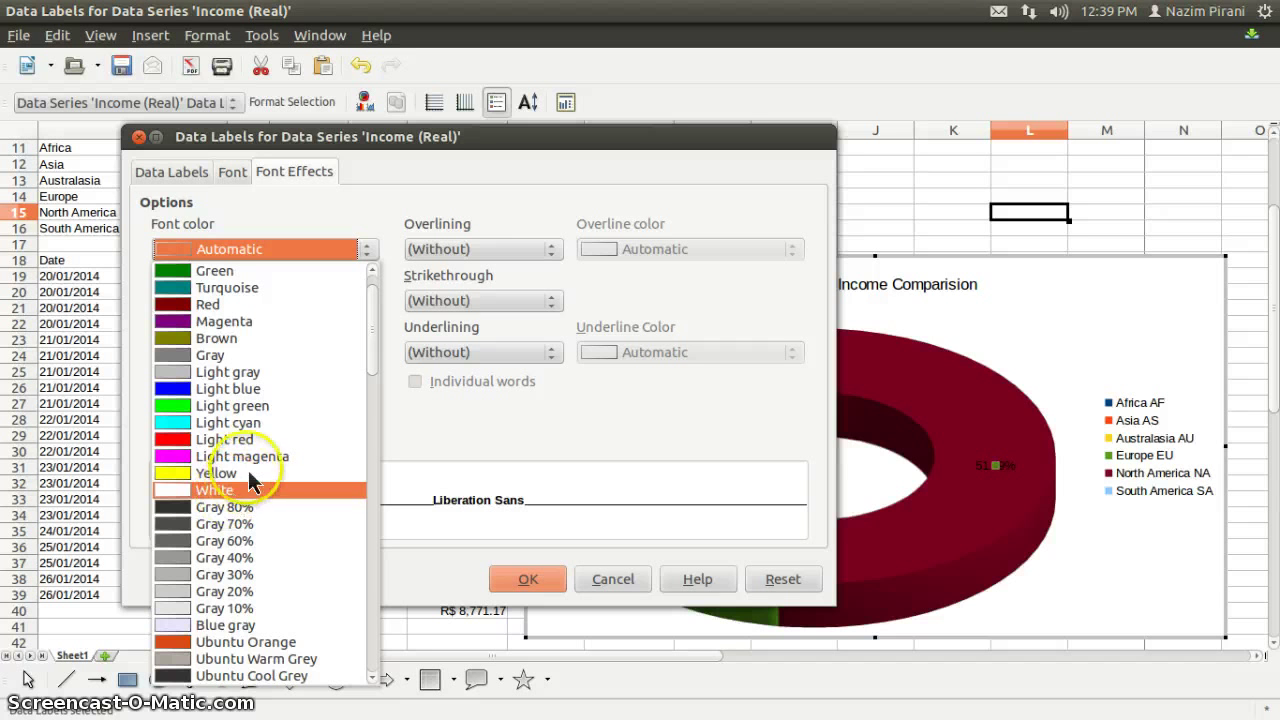
left_click(262, 406)
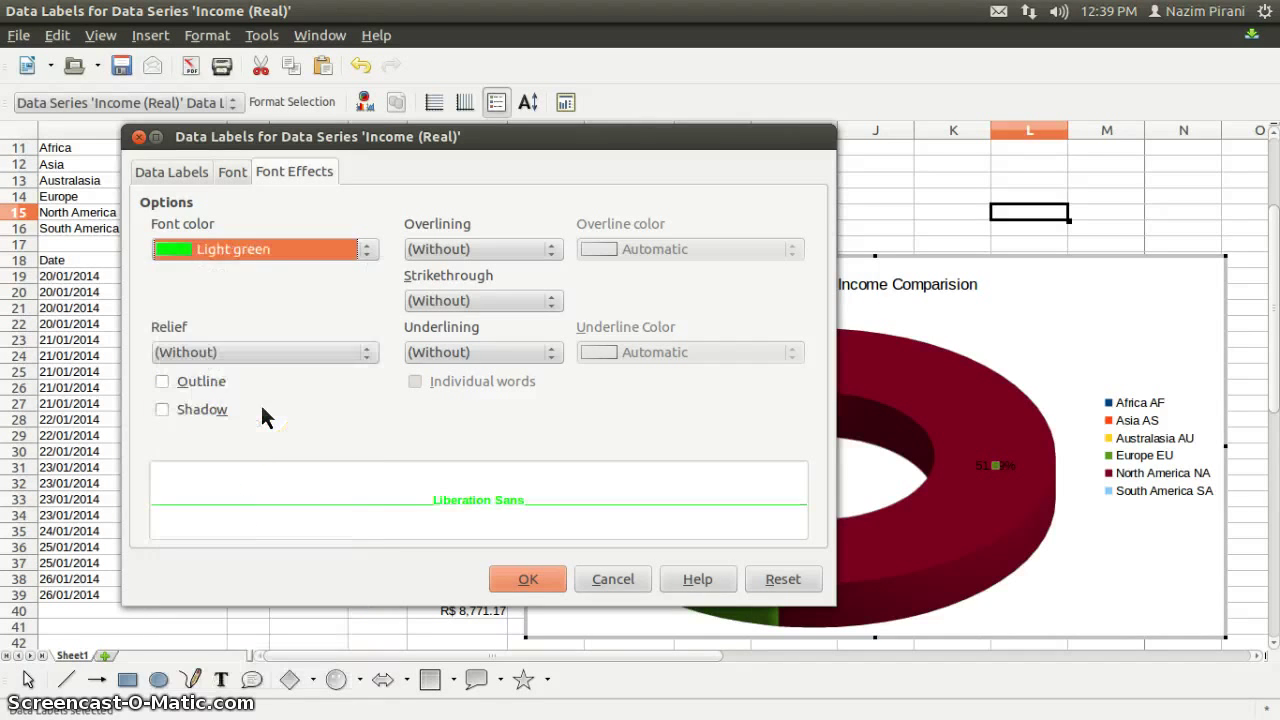
left_click(528, 580)
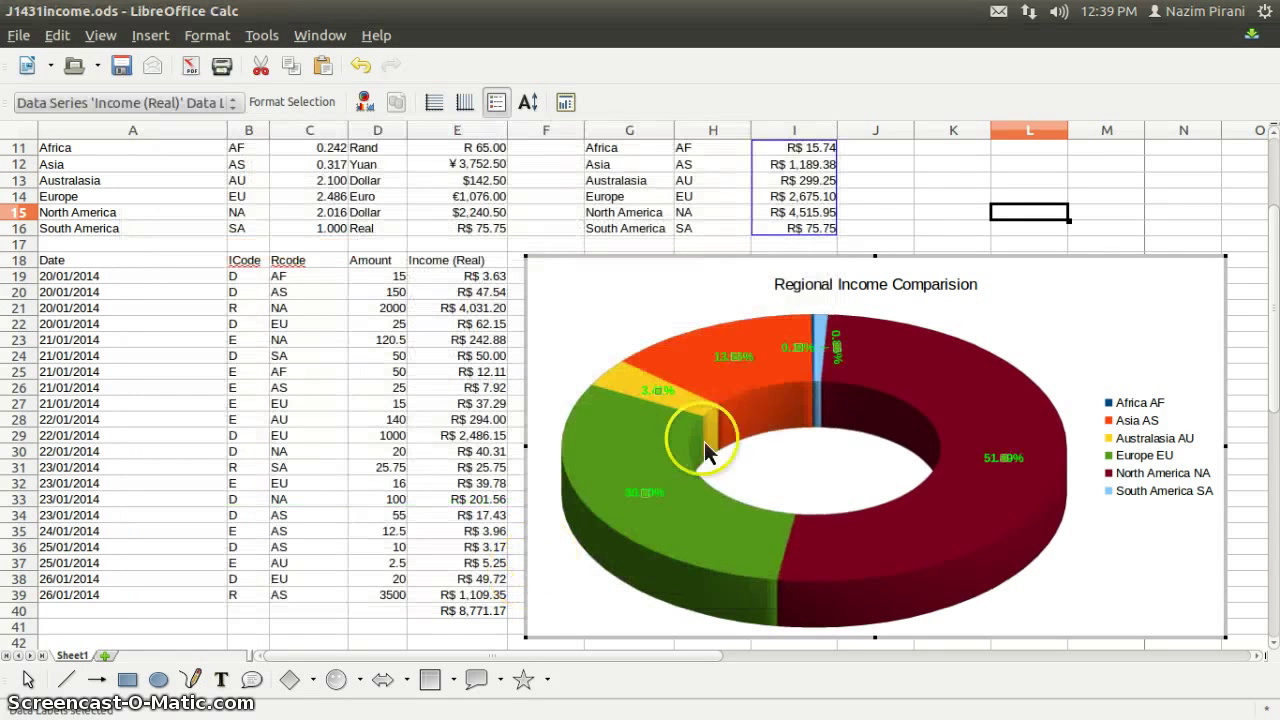
left_click(663, 308)
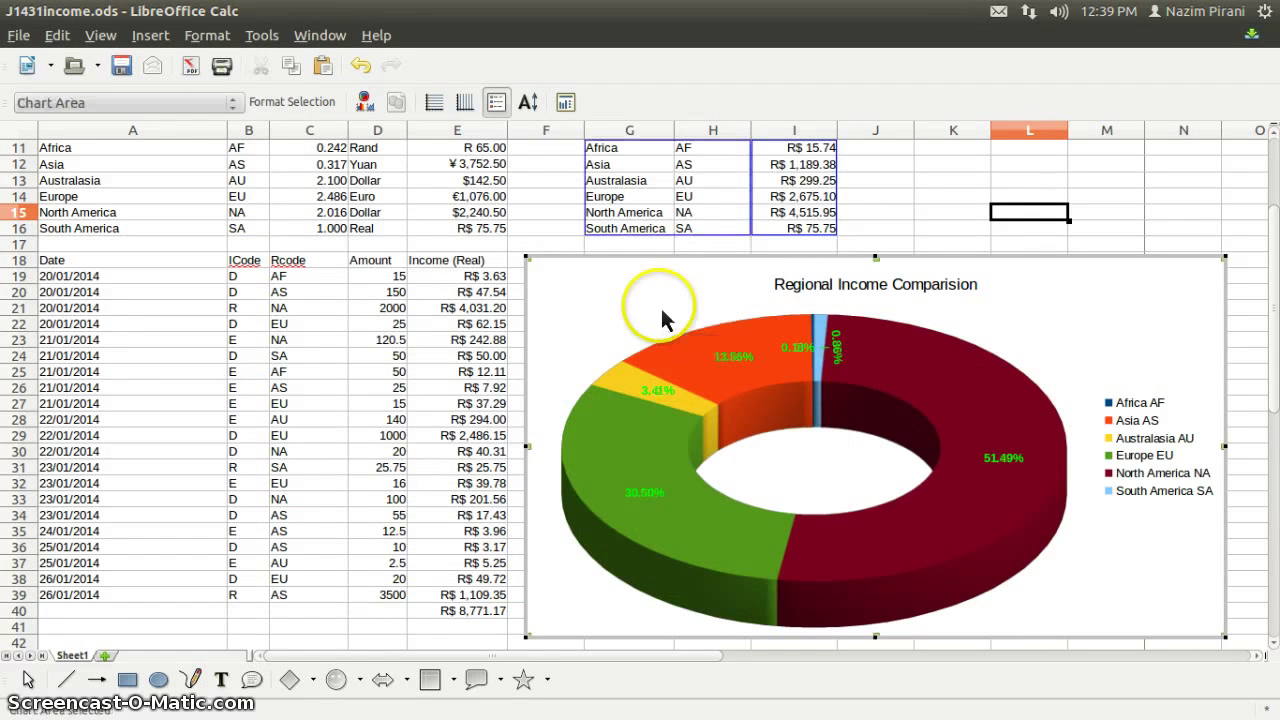
- Select only the Africa data point in the donut chart and place its single data label Outside
mouse_move(918, 488)
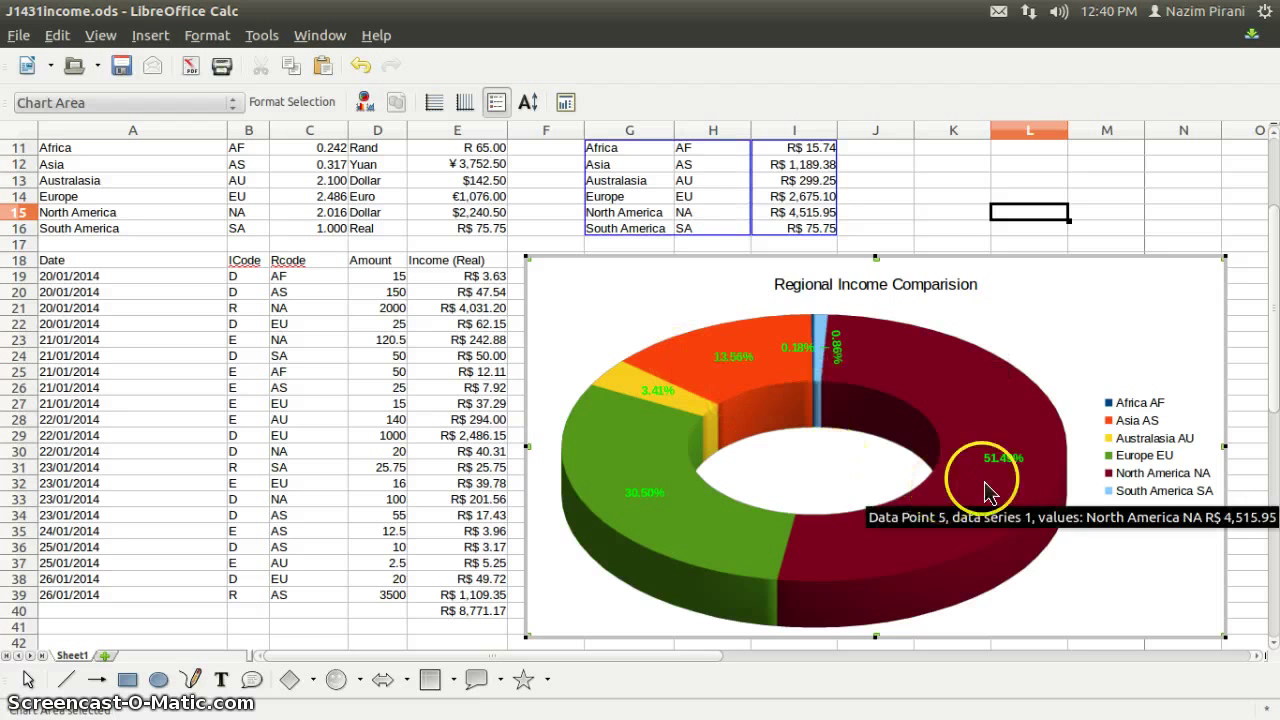
left_click(806, 362)
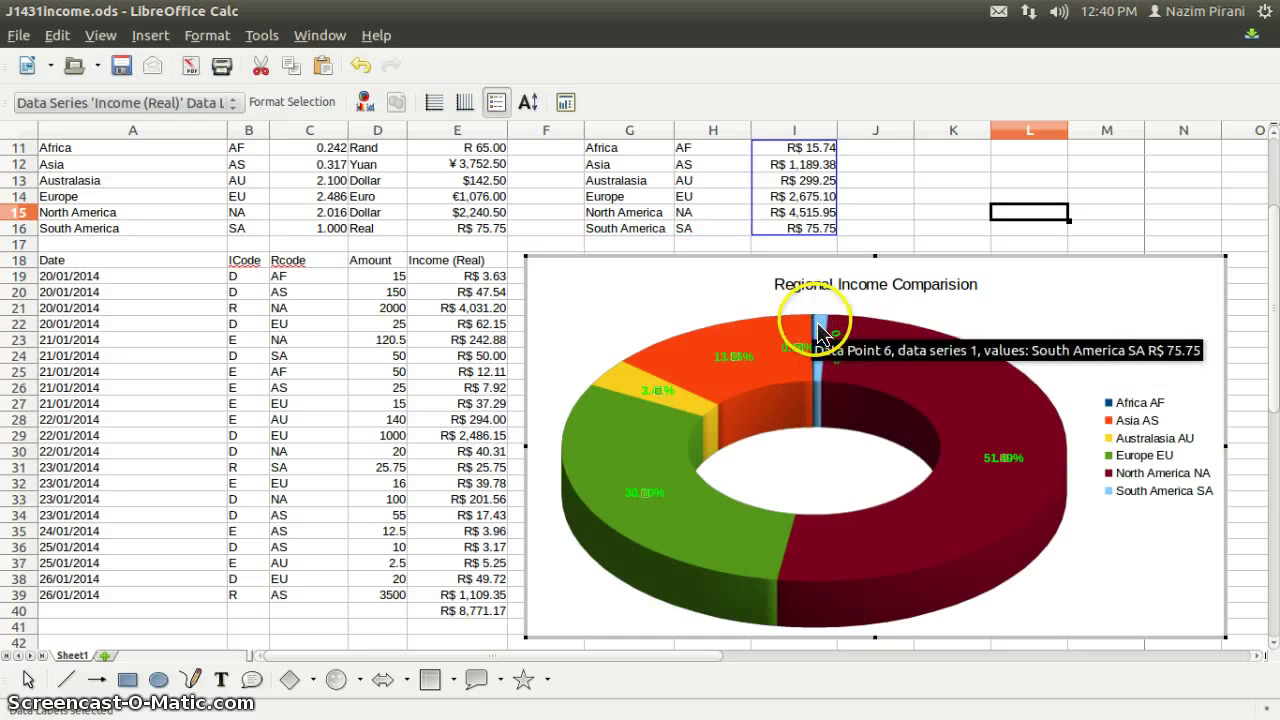
left_click(820, 330)
left_click(800, 472)
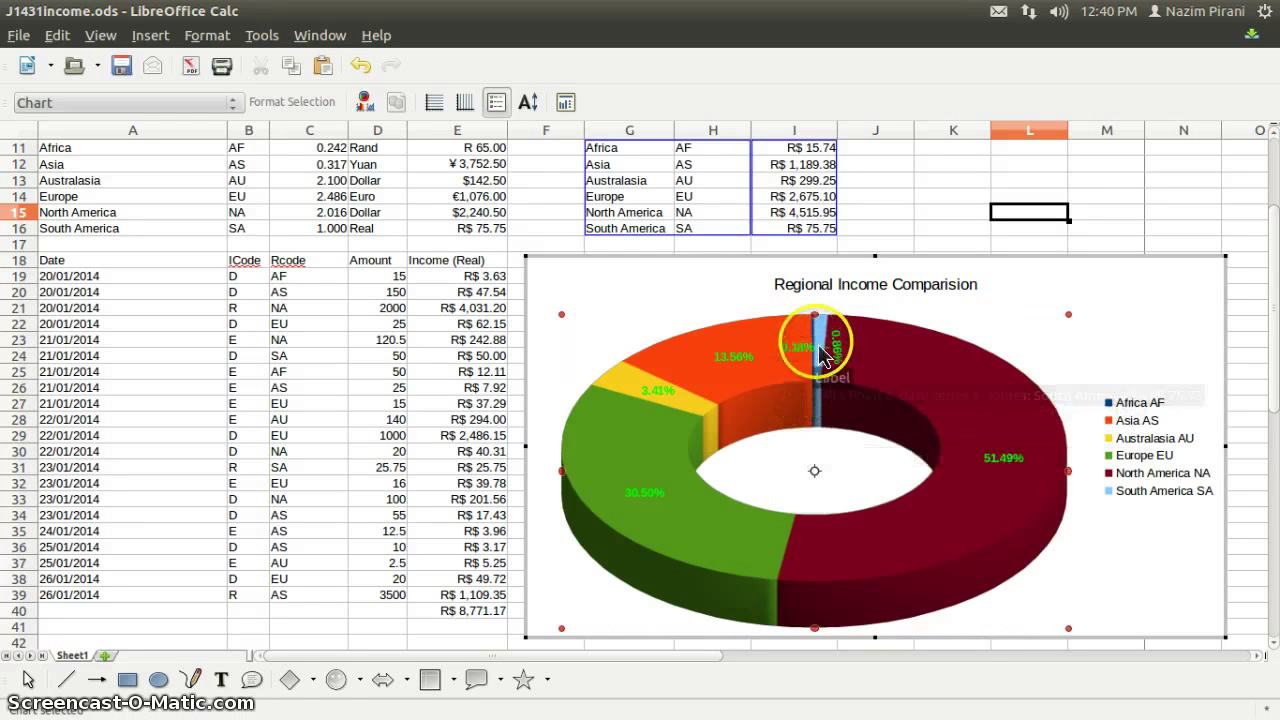
left_click(815, 330)
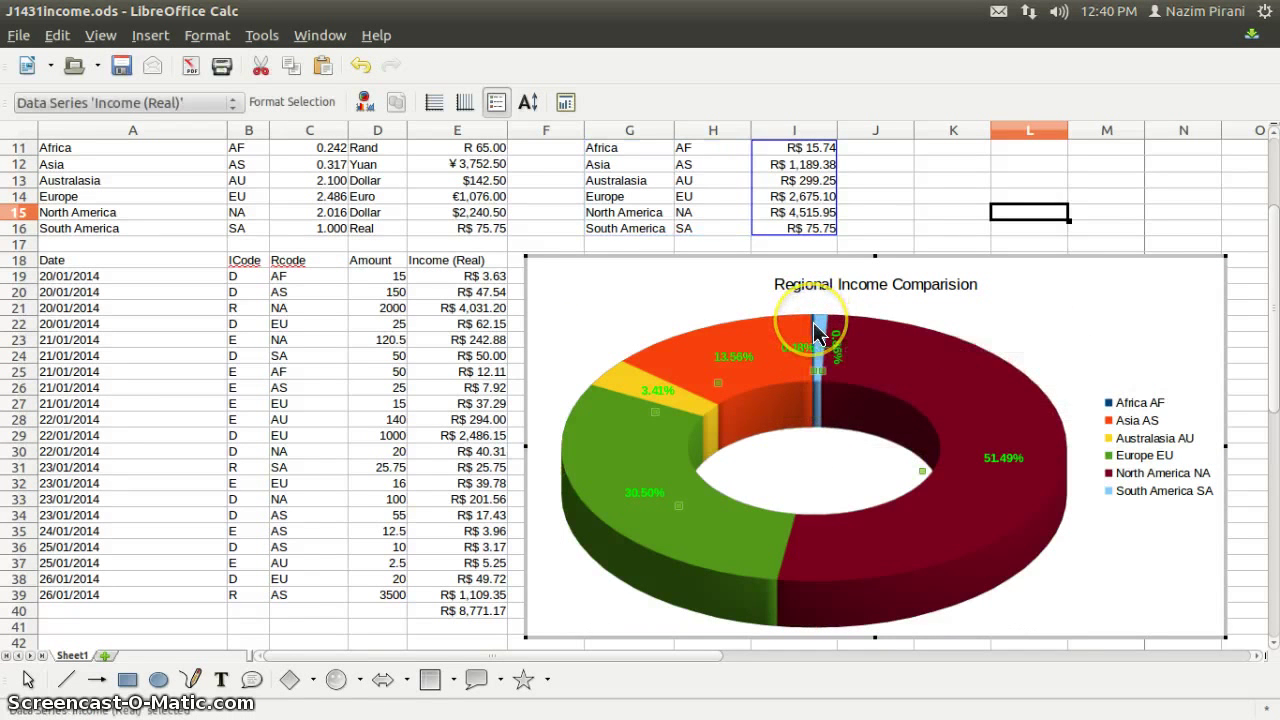
left_click(815, 328)
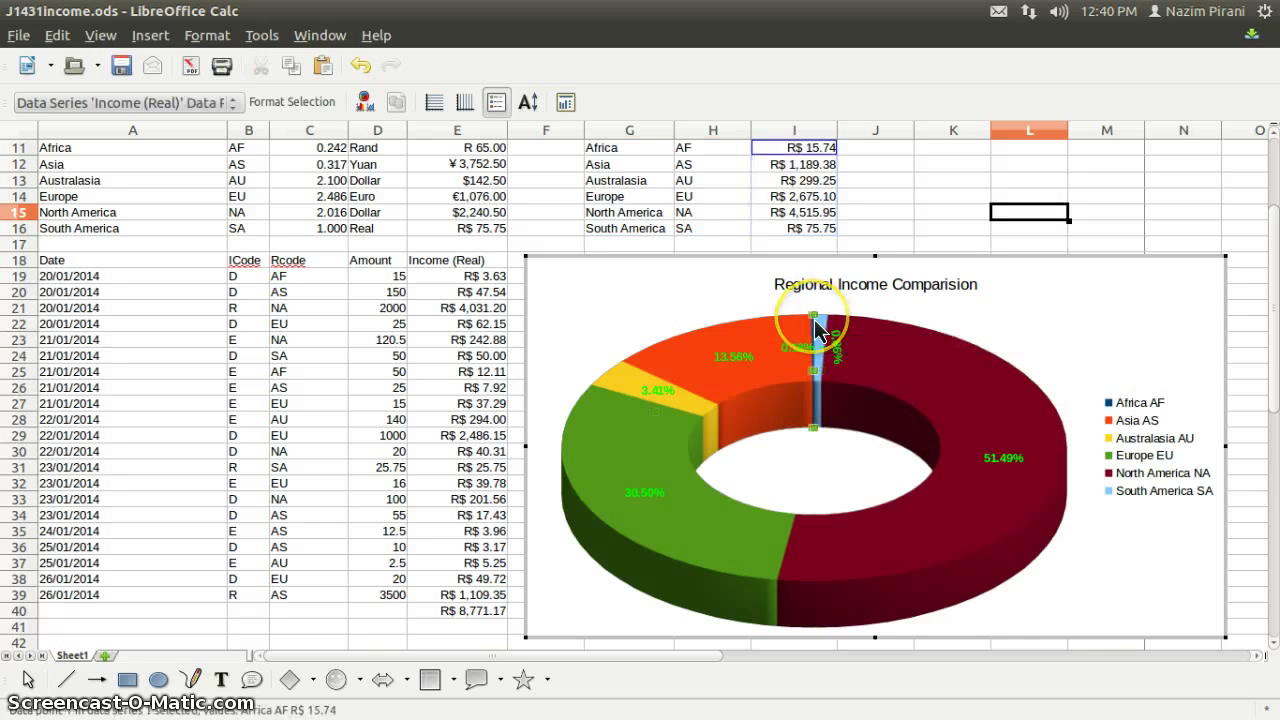
right_click(815, 328)
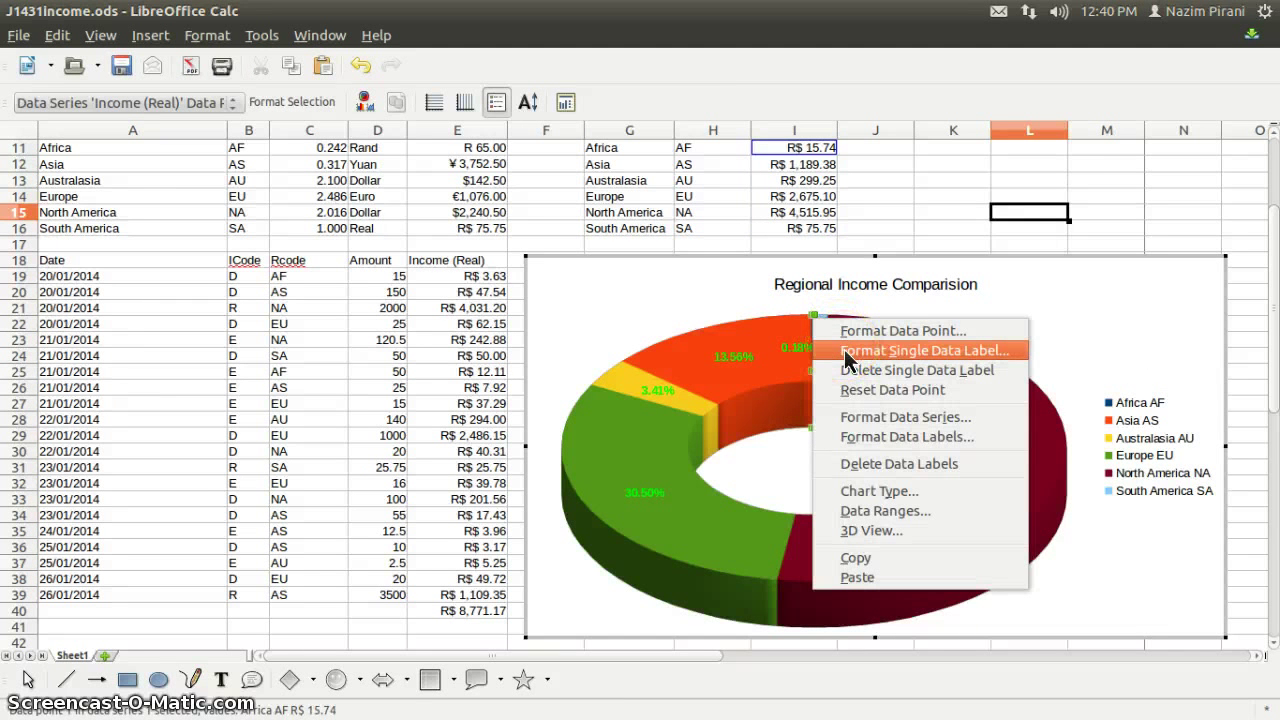
left_click(848, 352)
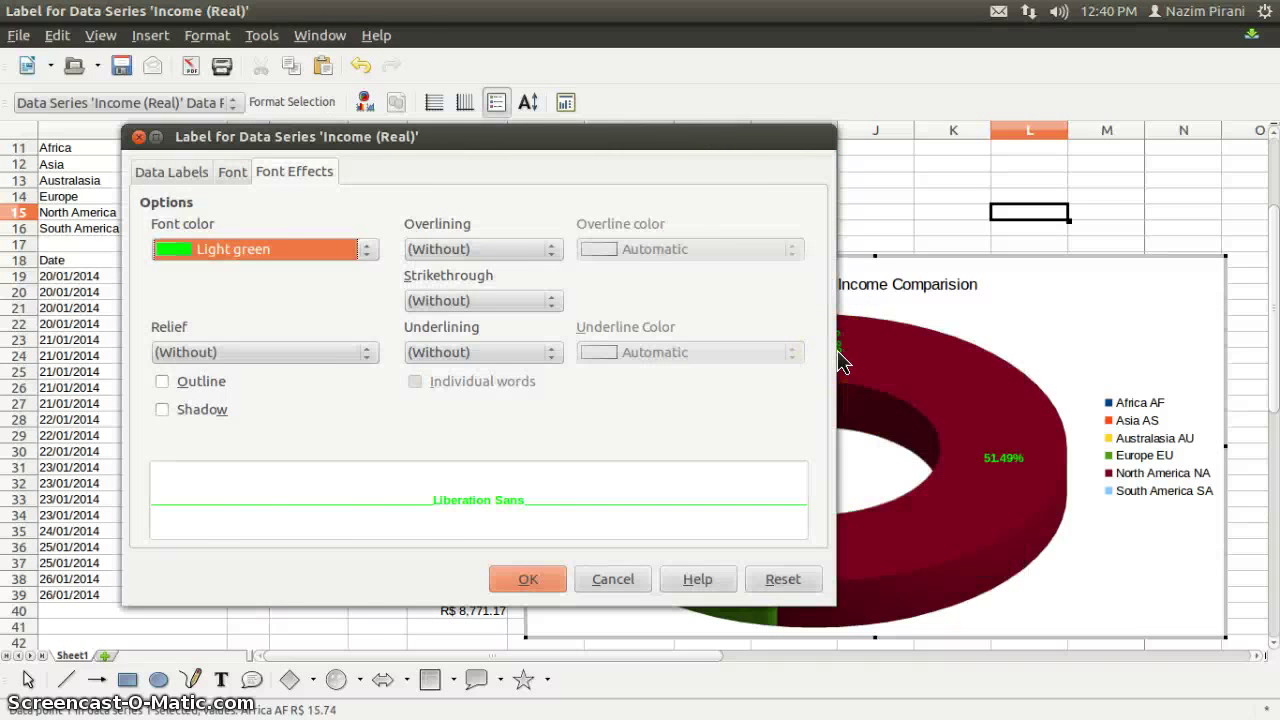
key("ctrl+Tab")
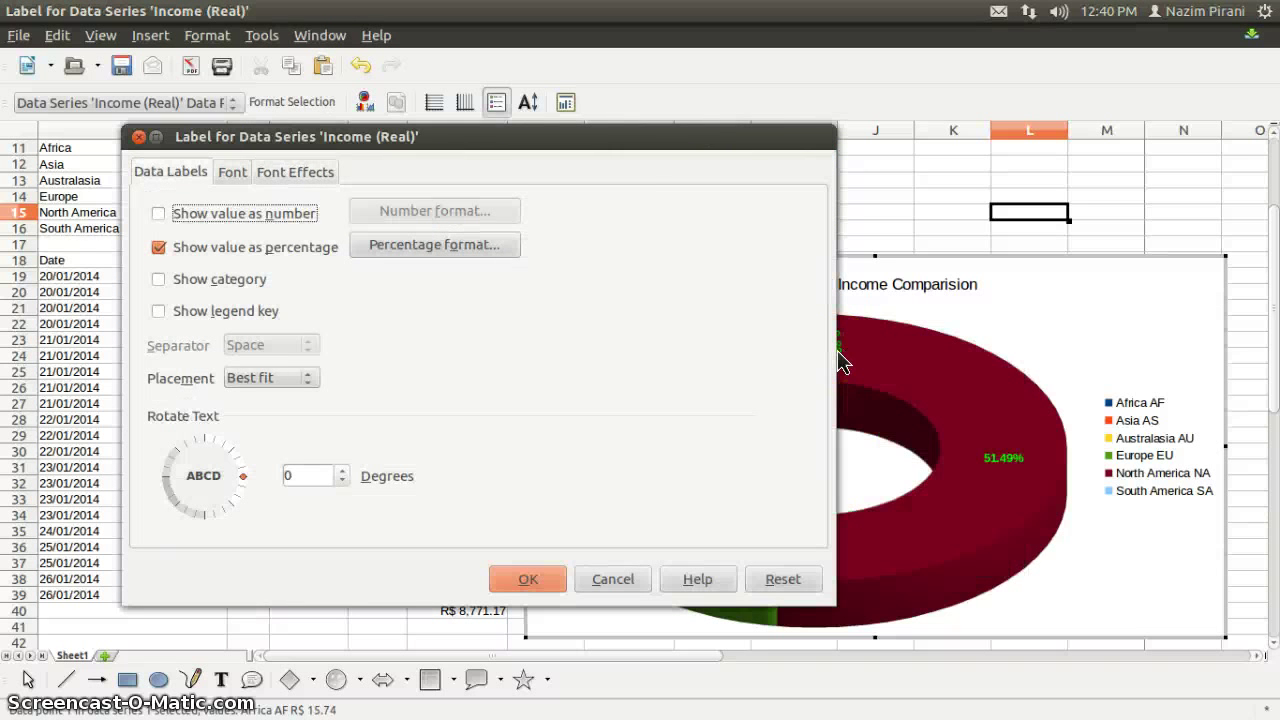
left_click(265, 378)
left_click(260, 428)
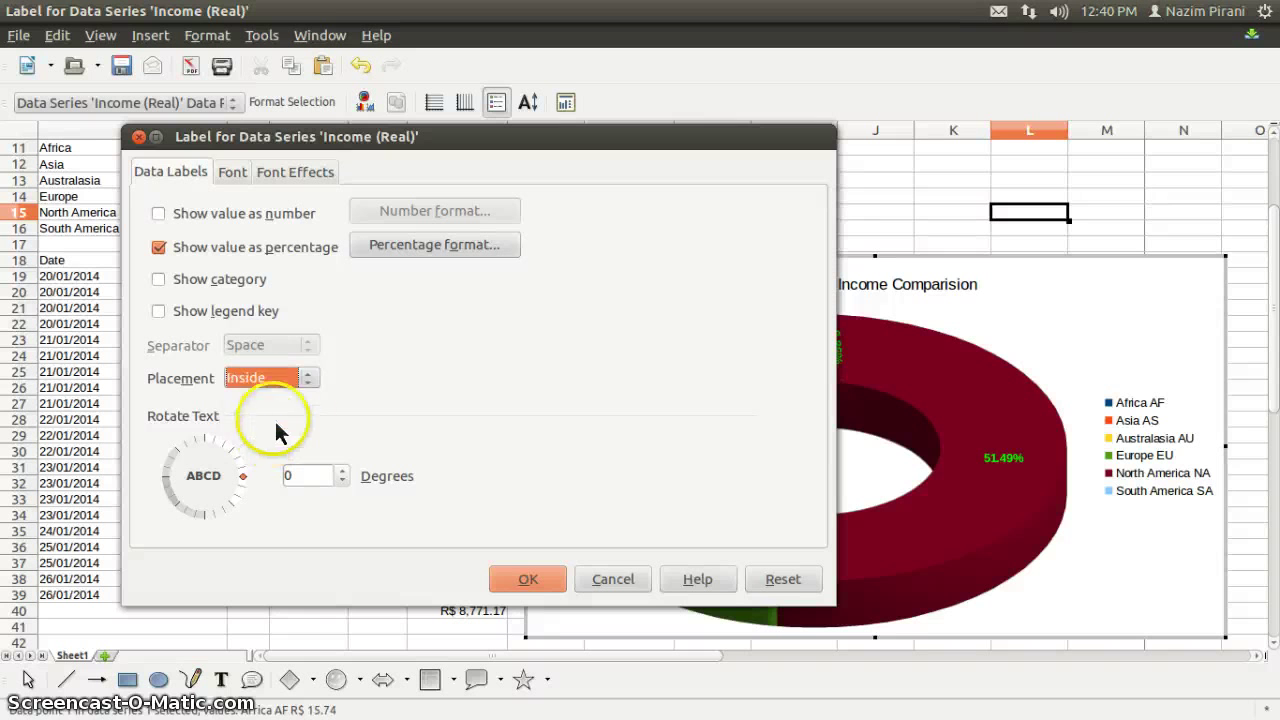
left_click(295, 378)
left_click(260, 411)
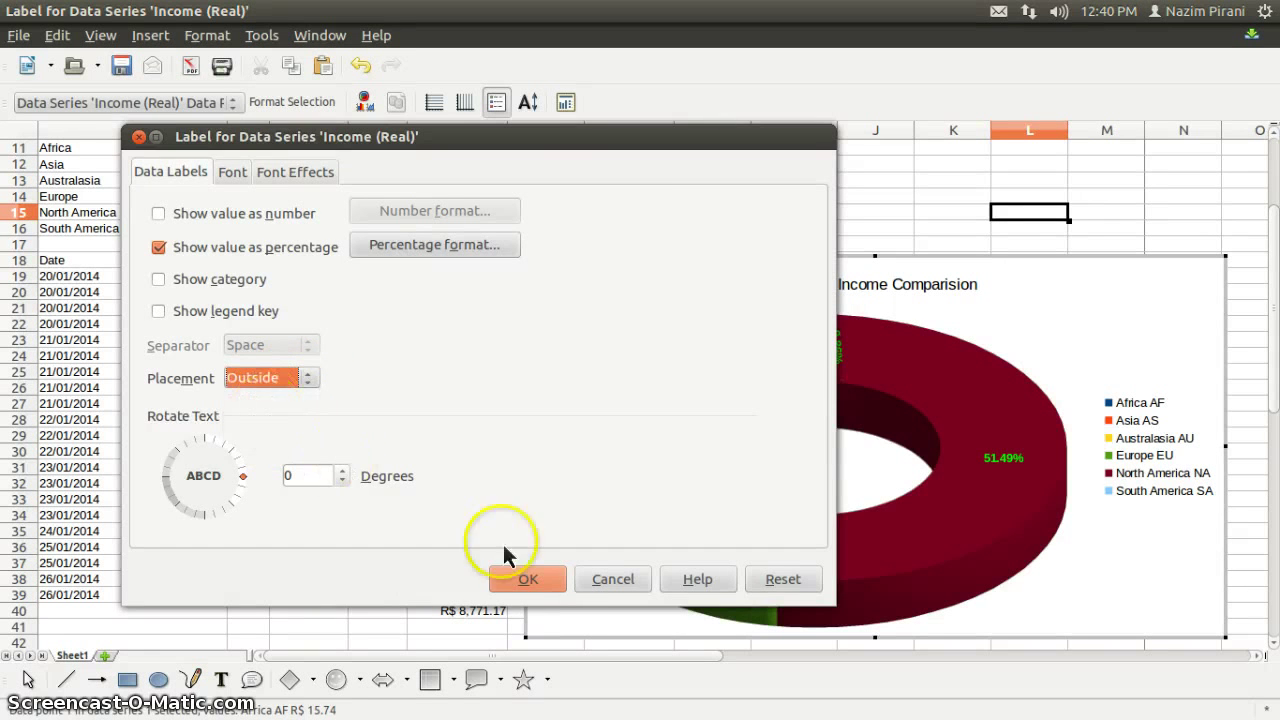
left_click(524, 580)
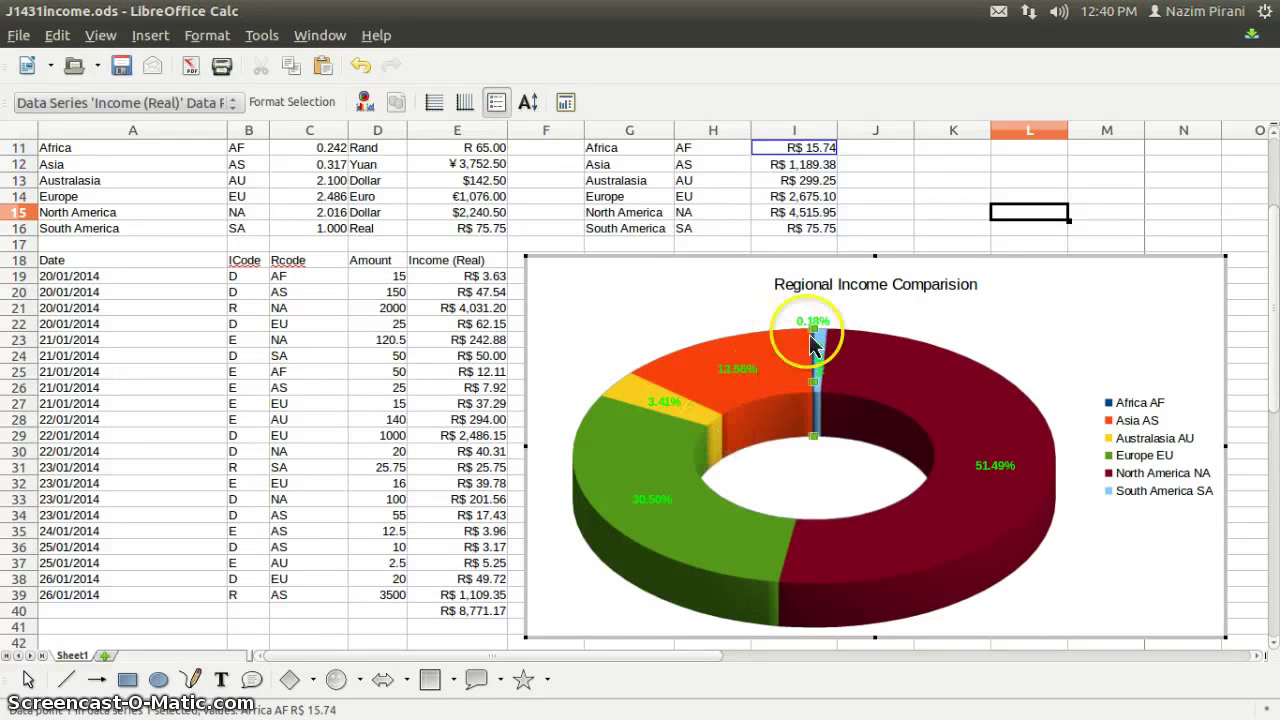
left_click(984, 330)
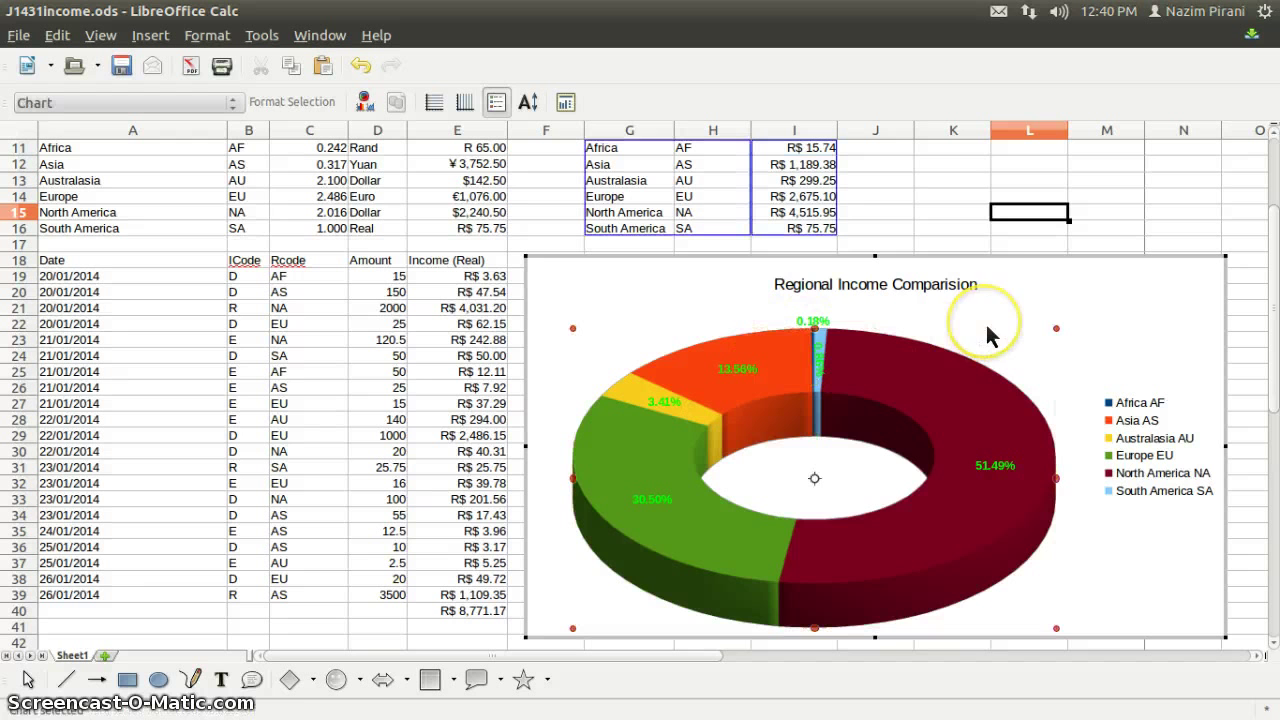
- Change the font color of the Africa data point's percentage label to Black
left_click(810, 328)
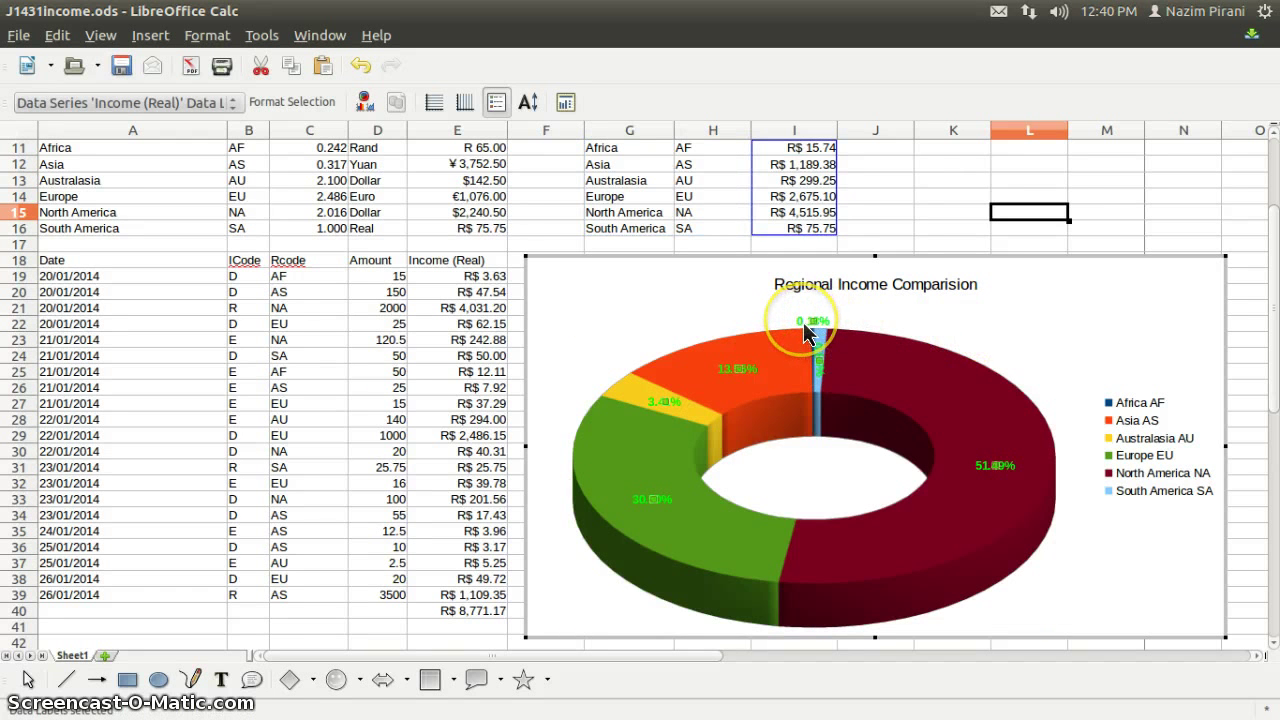
right_click(805, 327)
left_click(829, 333)
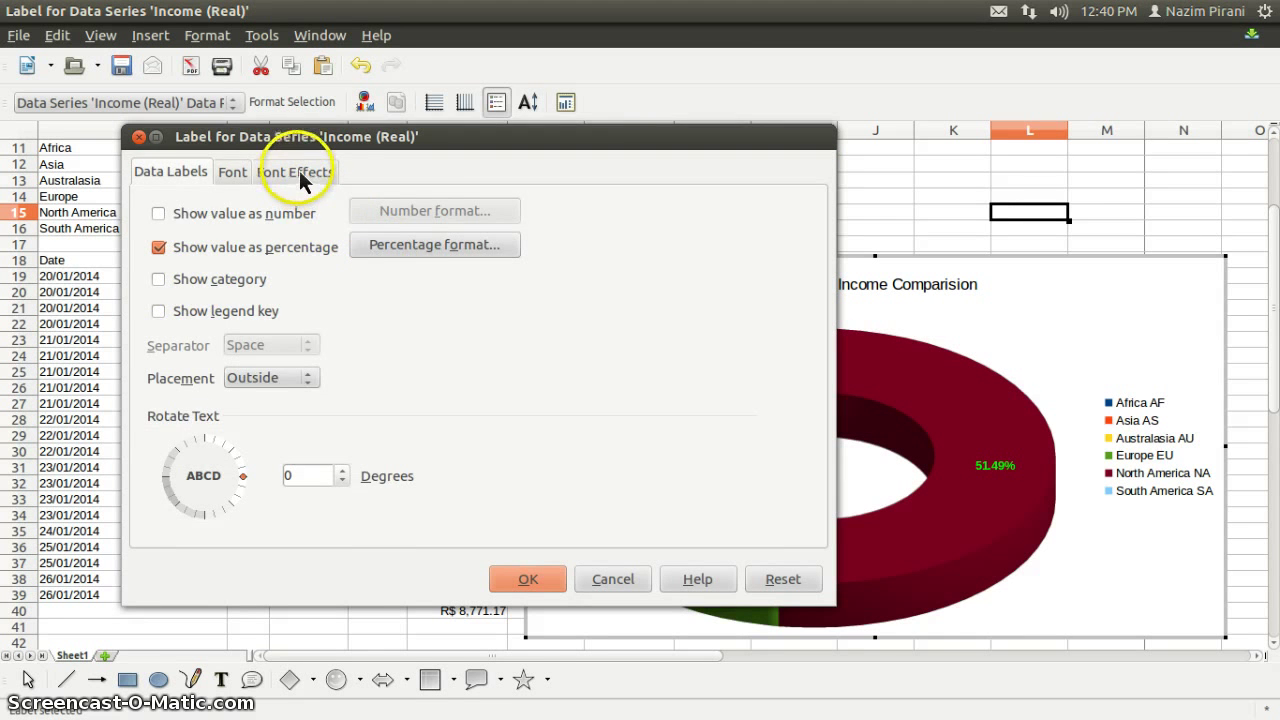
left_click(299, 173)
left_click(367, 249)
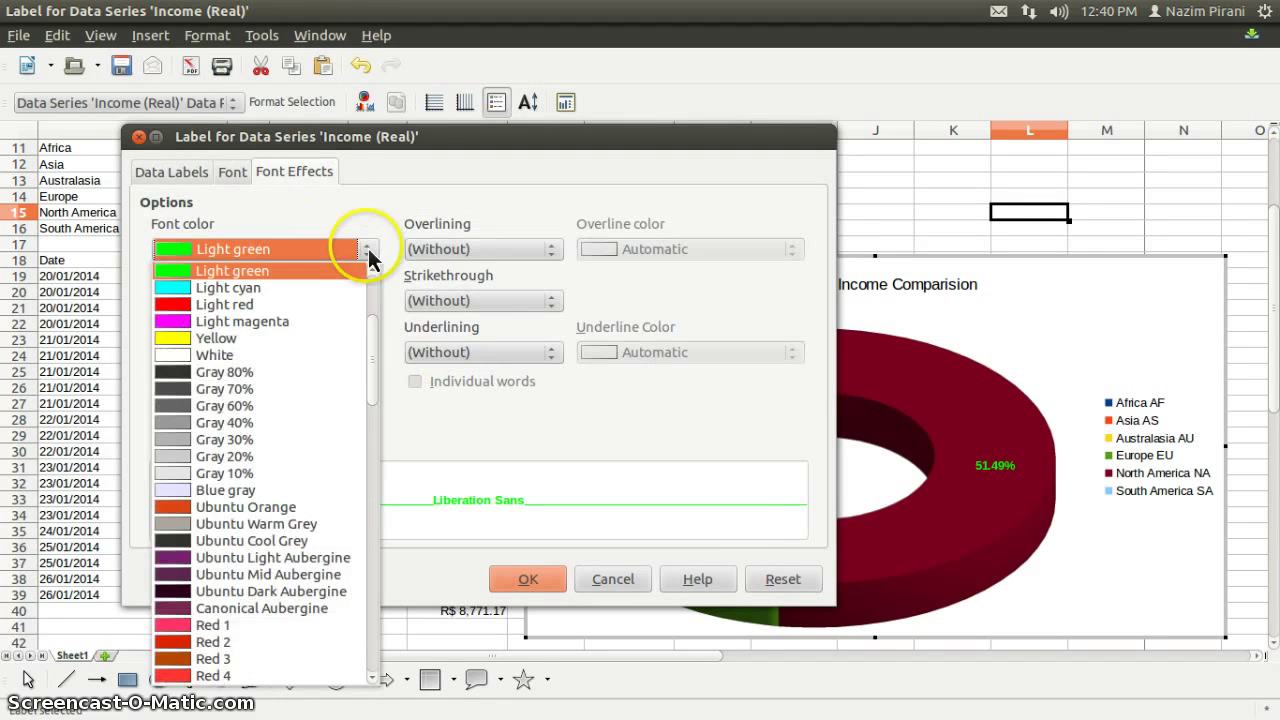
scroll(274, 320, "up", 4)
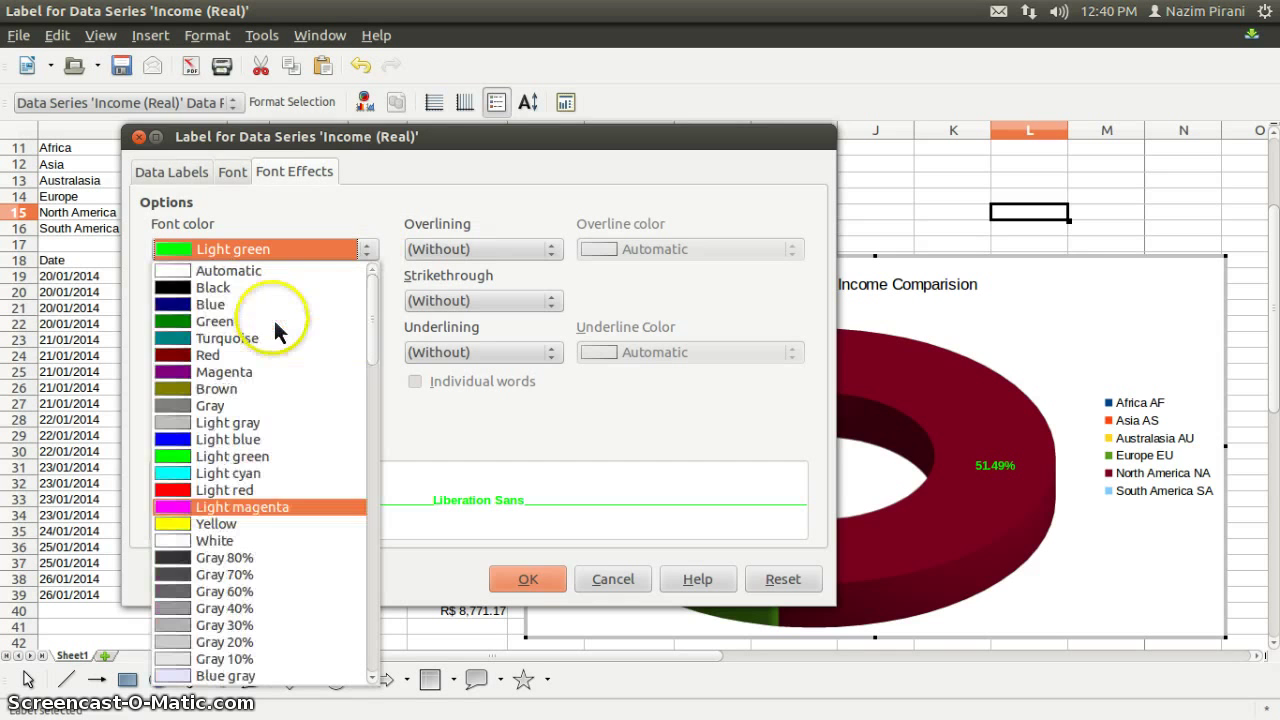
left_click(227, 288)
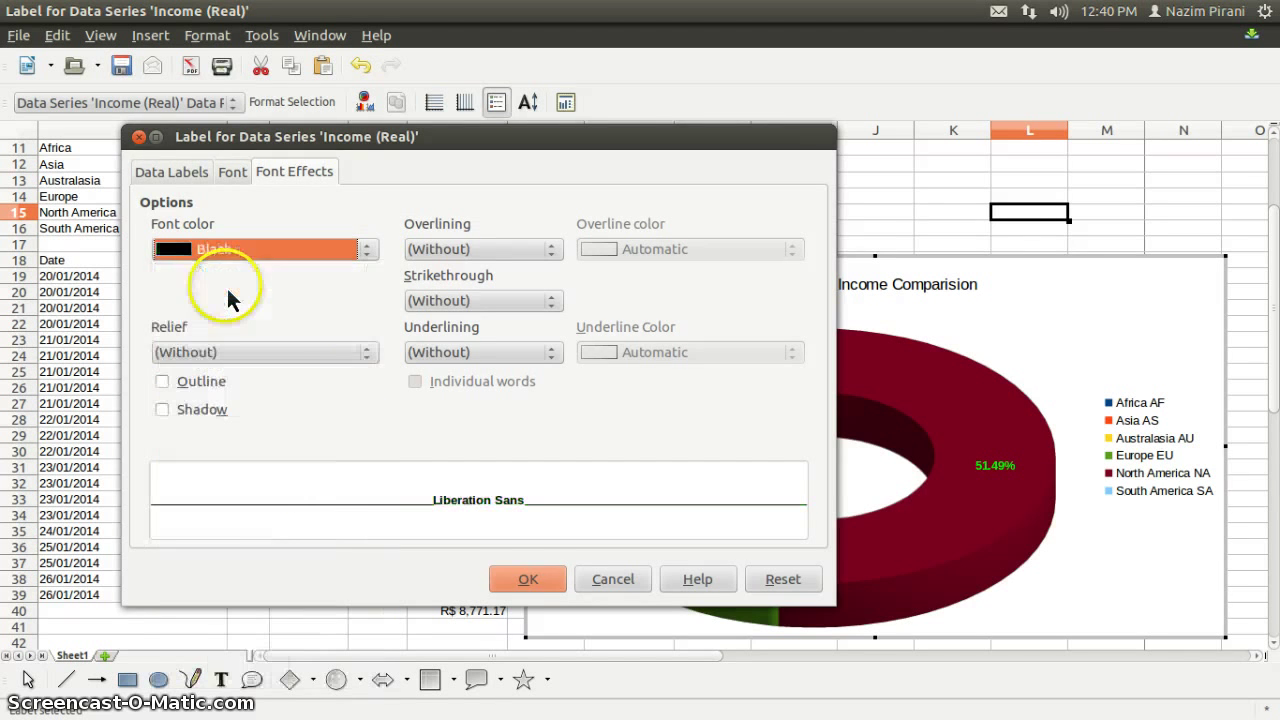
left_click(527, 580)
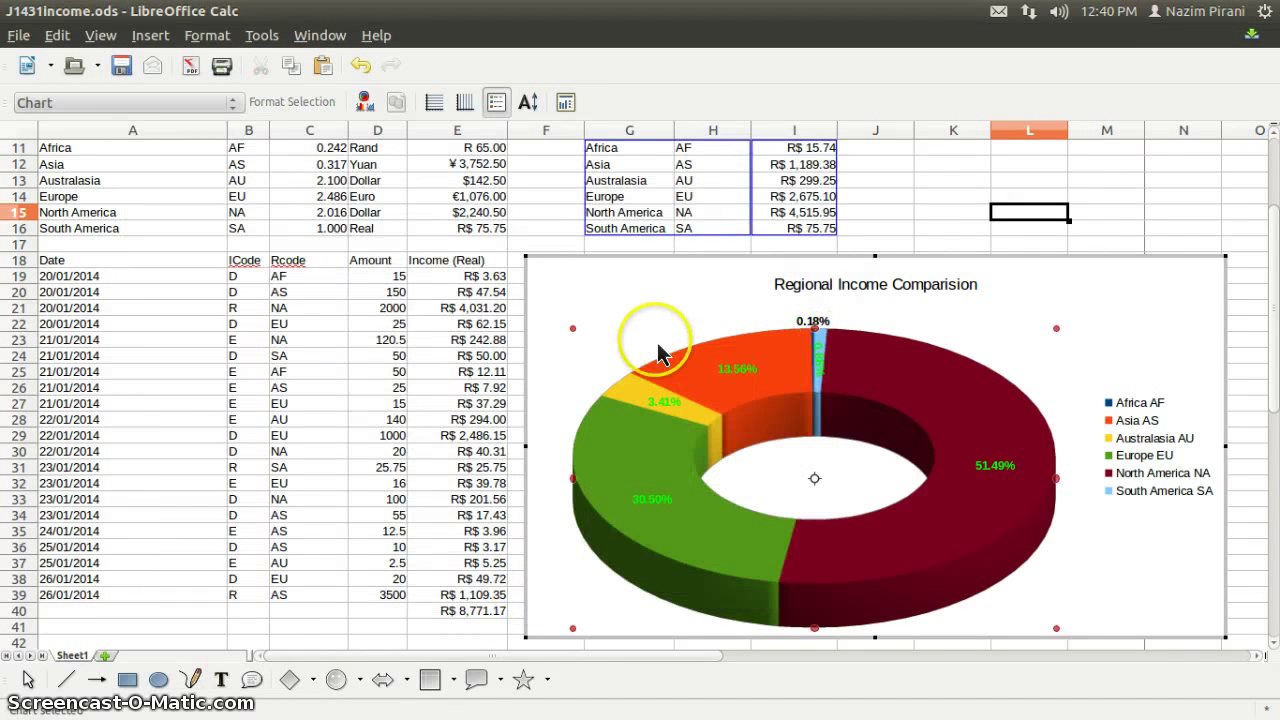
left_click(1003, 318)
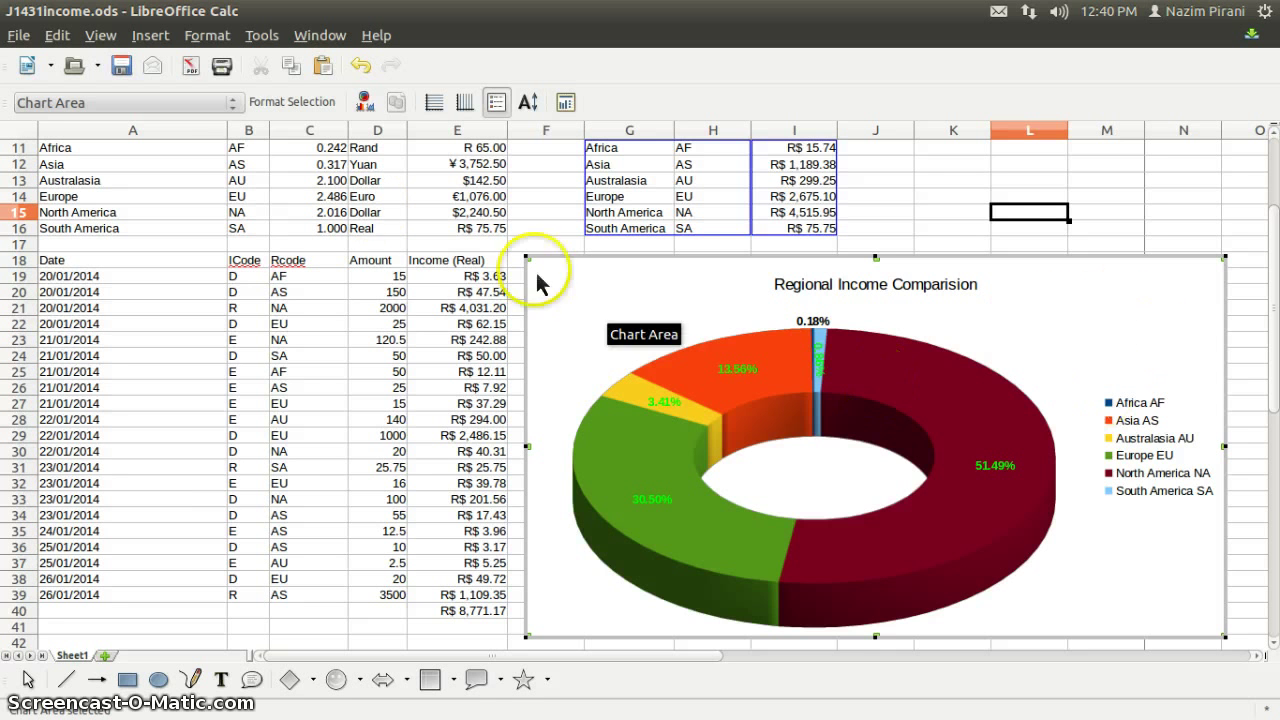
- Save the chart as the ODF Chart J1431income in the 0417_s14_sf_31 folder, and save the spreadsheet after leaving chart editing
left_click(135, 71)
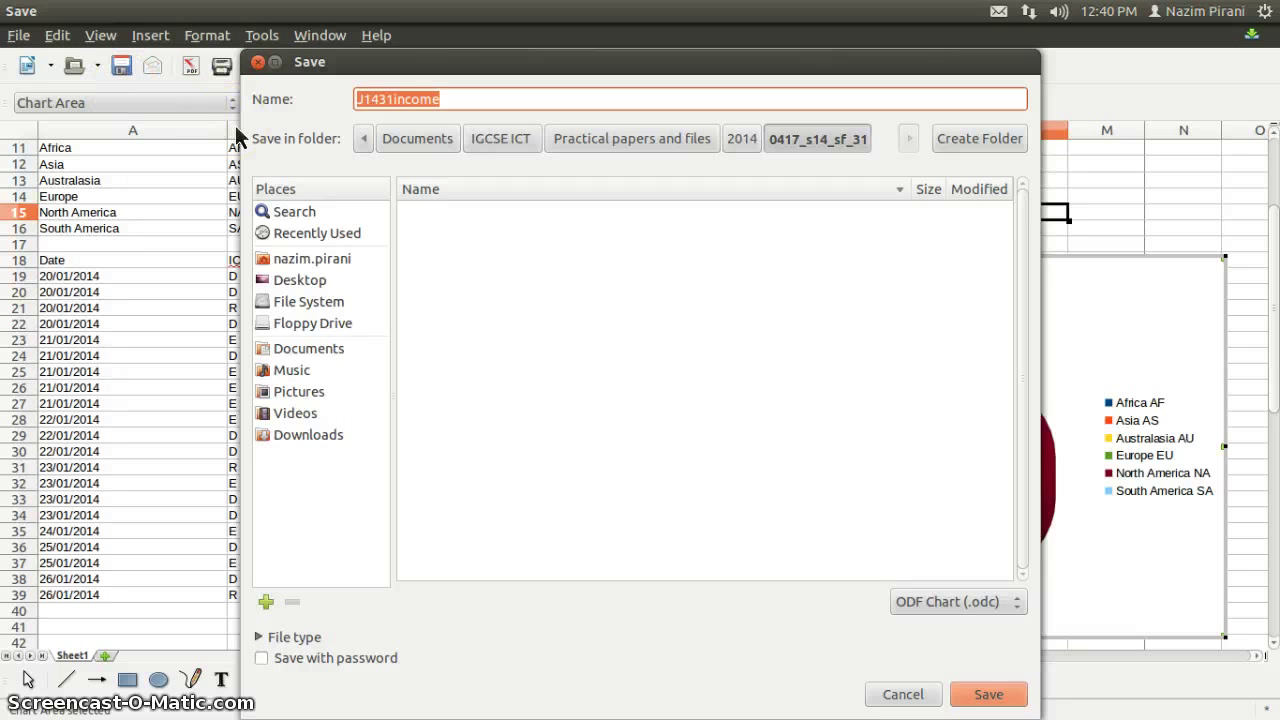
left_click(985, 694)
left_click(1111, 230)
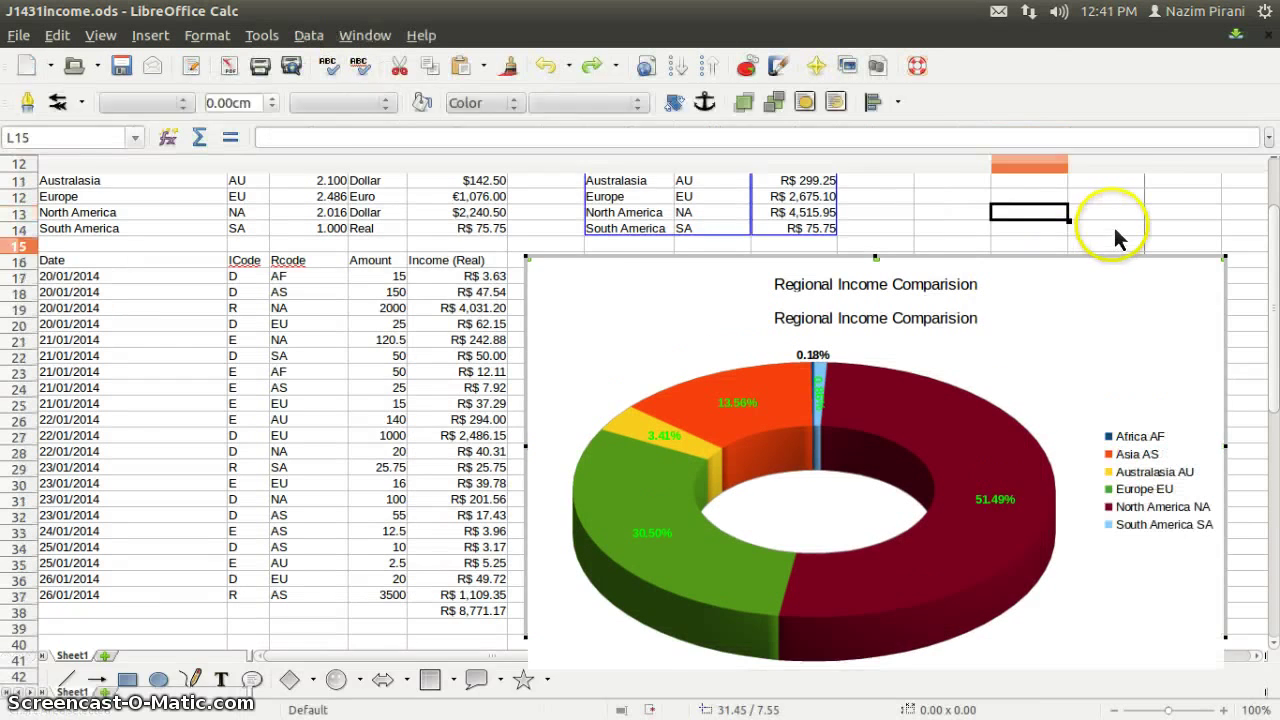
left_click(121, 67)
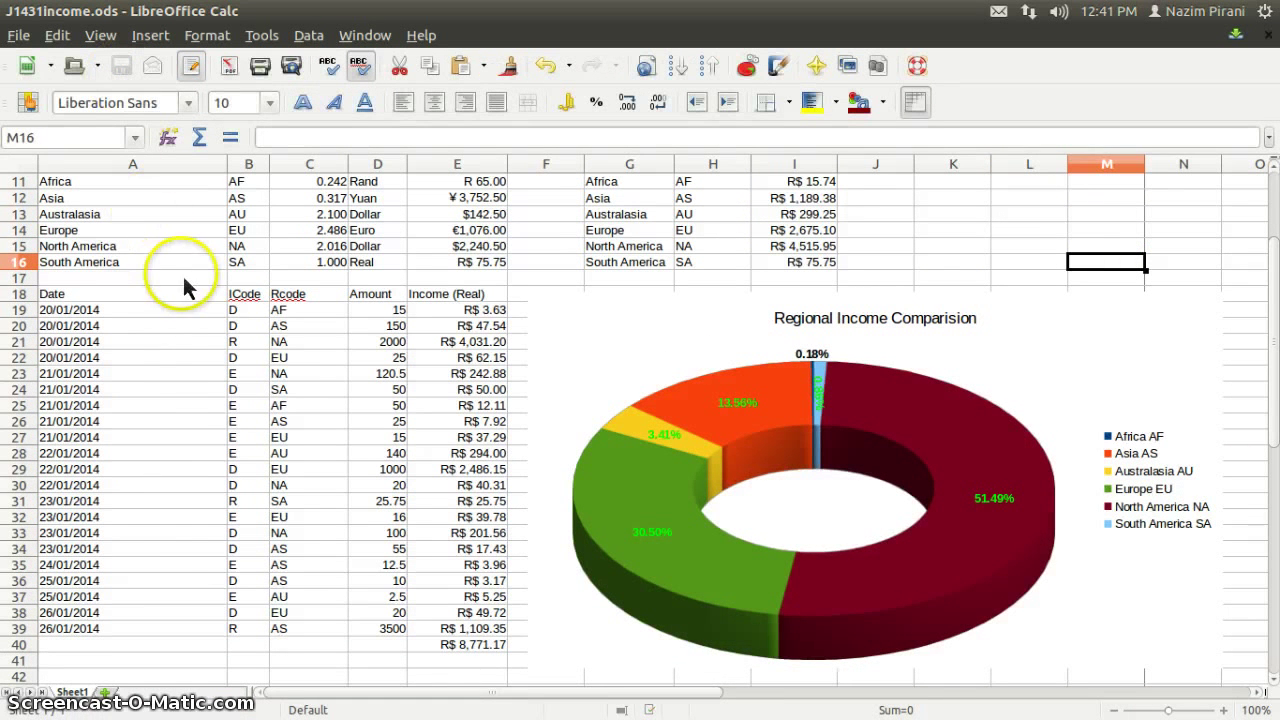